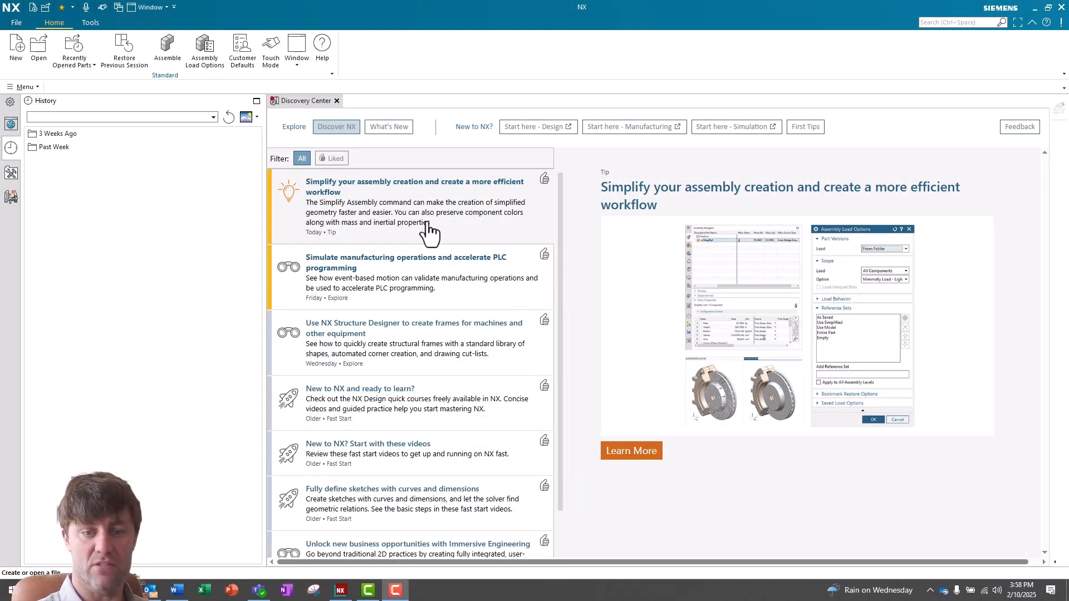
Start an AutoCAD DXF/DWG export of the part with DXF as the output format
{"action": "left_click", "coordinate": [18, 25]}
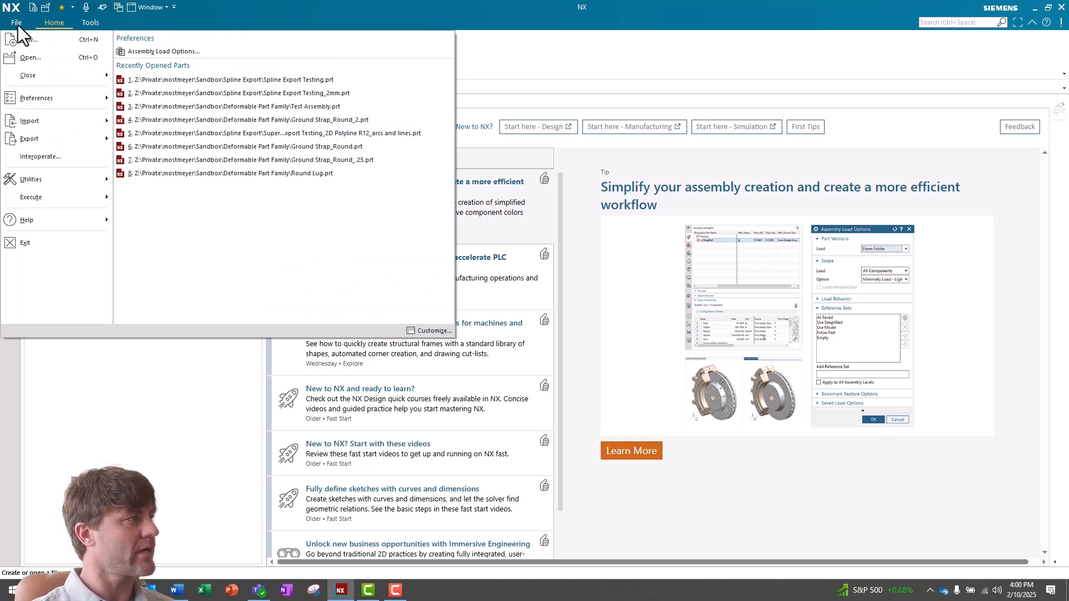
{"action": "mouse_move", "coordinate": [29, 139]}
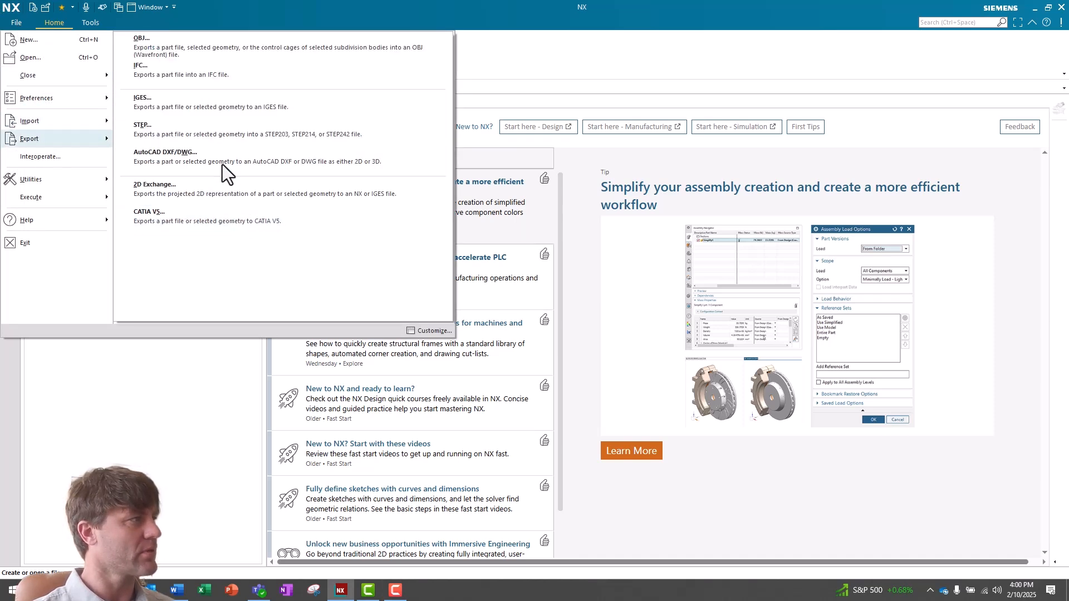
{"action": "left_click", "coordinate": [201, 162]}
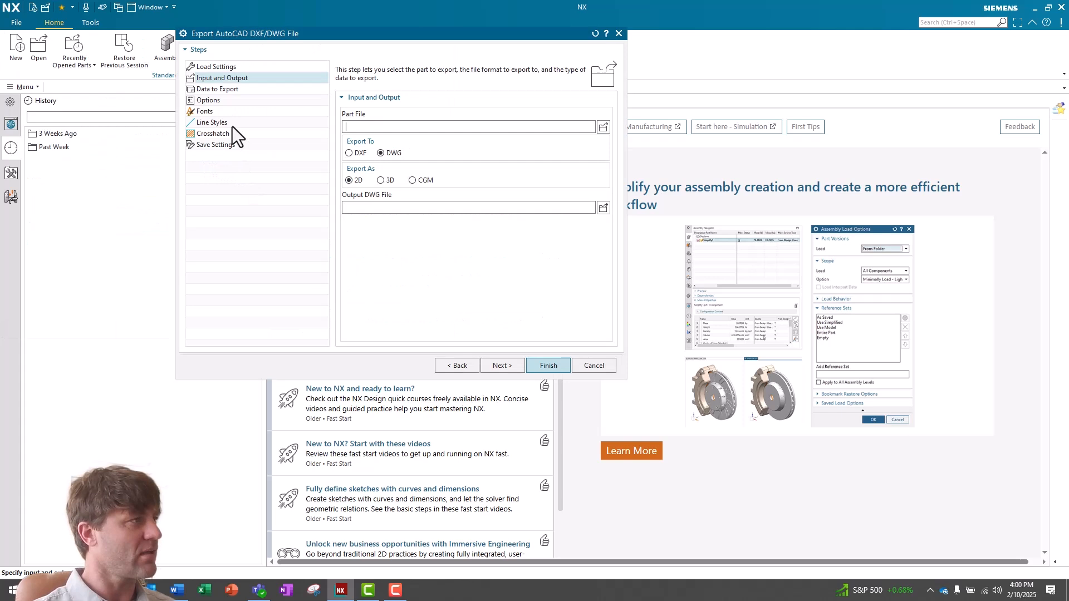
{"action": "left_click", "coordinate": [353, 125]}
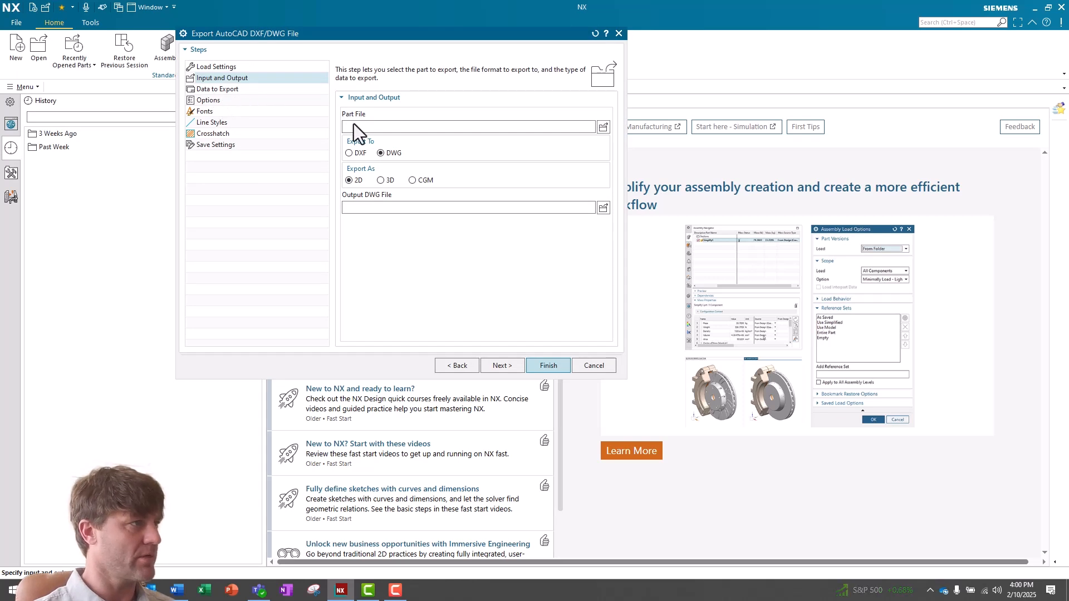
{"action": "left_click", "coordinate": [348, 154]}
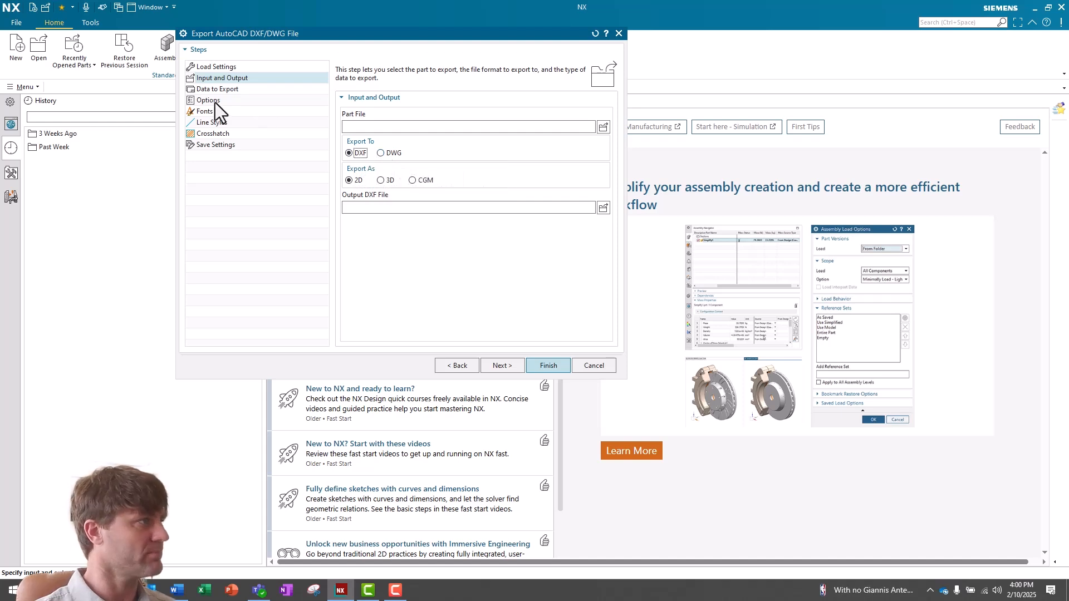
{"action": "left_click", "coordinate": [208, 100]}
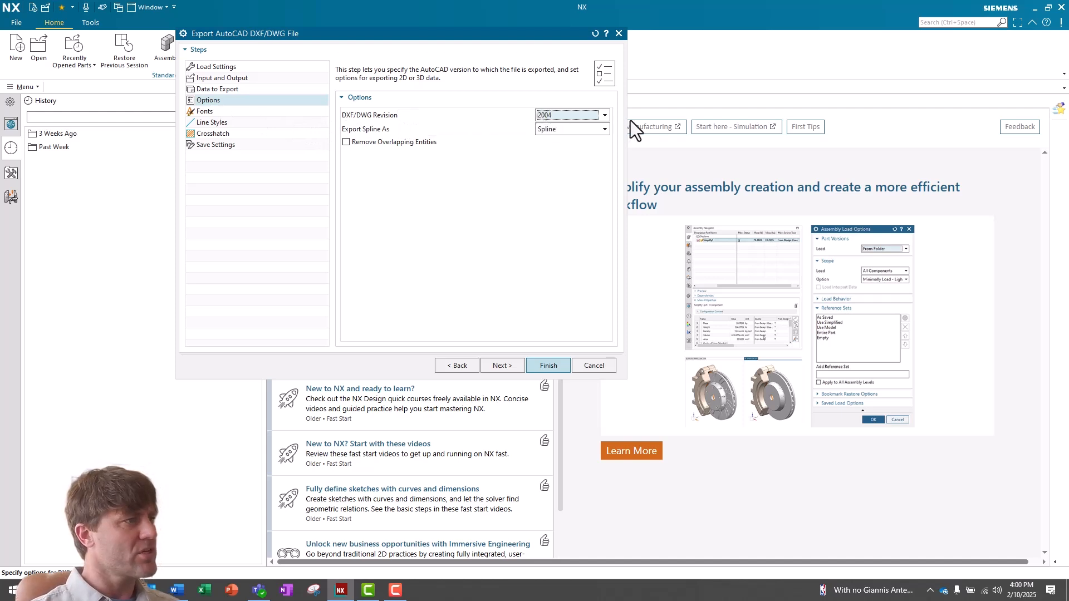
Keep revision 2004, export splines as 2D polylines and enable Remove Overlapping Entities
{"action": "left_click", "coordinate": [601, 118]}
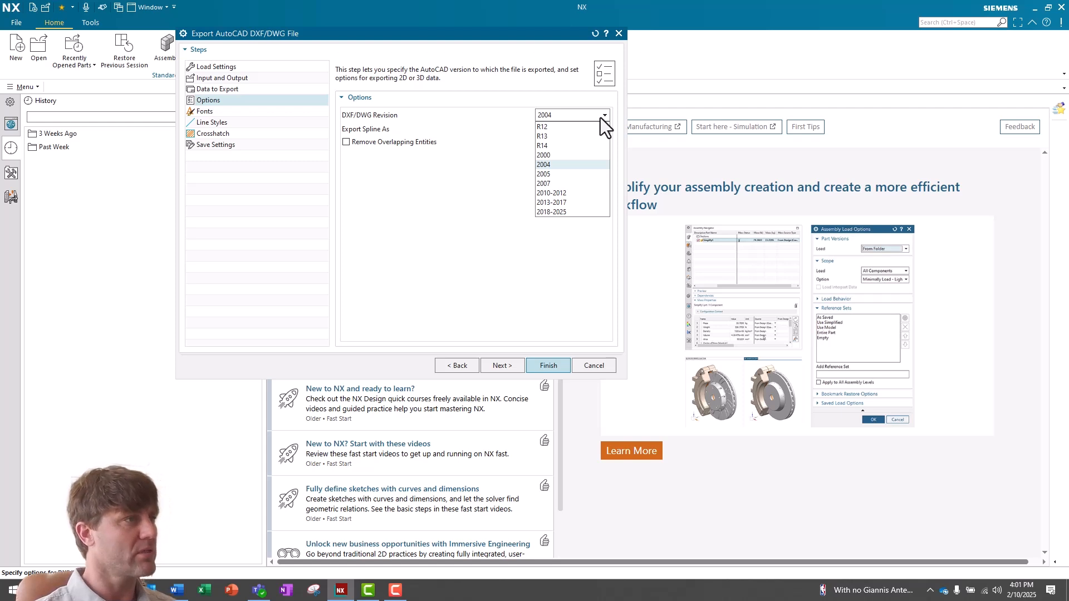
{"action": "left_click", "coordinate": [600, 118]}
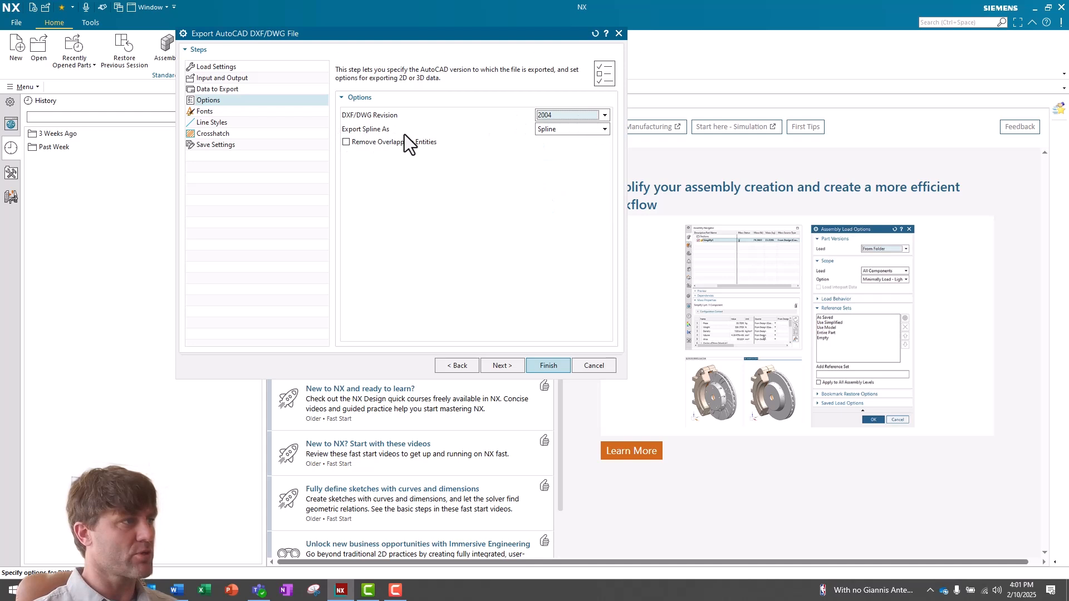
{"action": "left_click", "coordinate": [605, 130]}
{"action": "left_click", "coordinate": [562, 151]}
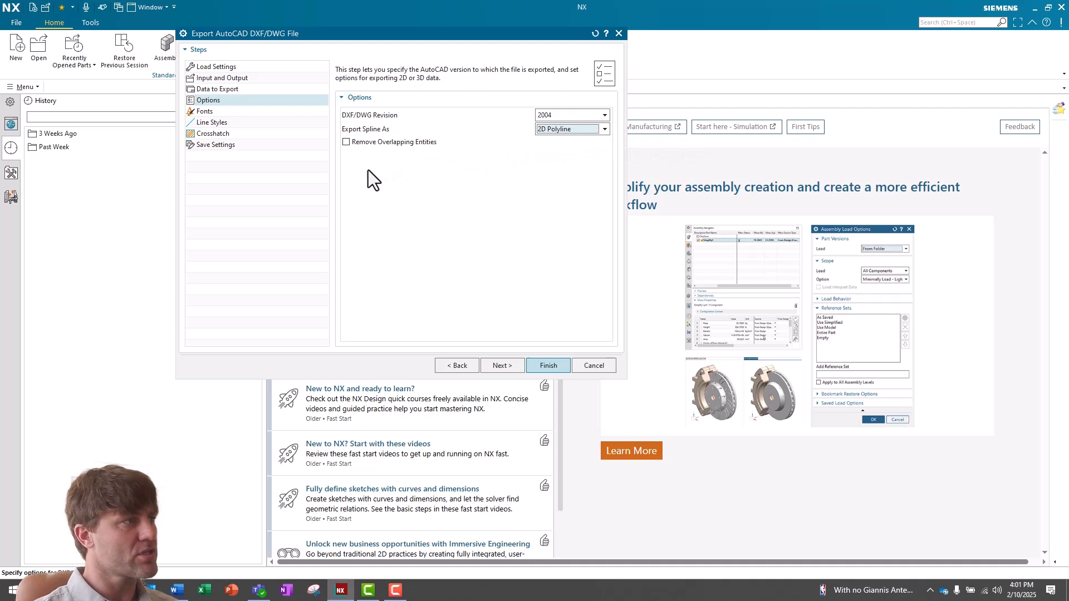
{"action": "mouse_move", "coordinate": [391, 142]}
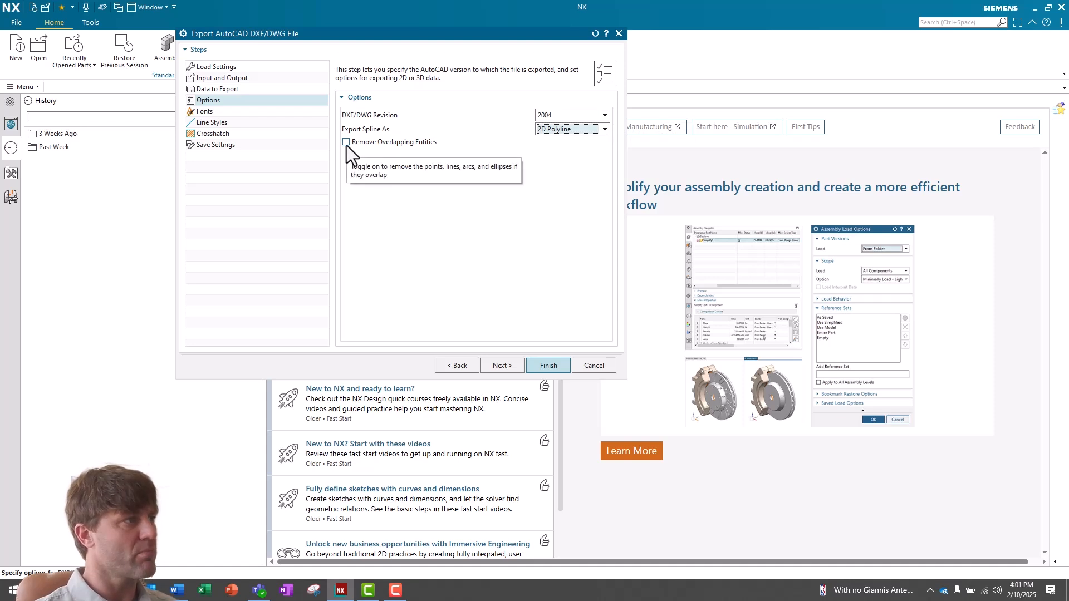
{"action": "left_click", "coordinate": [346, 143]}
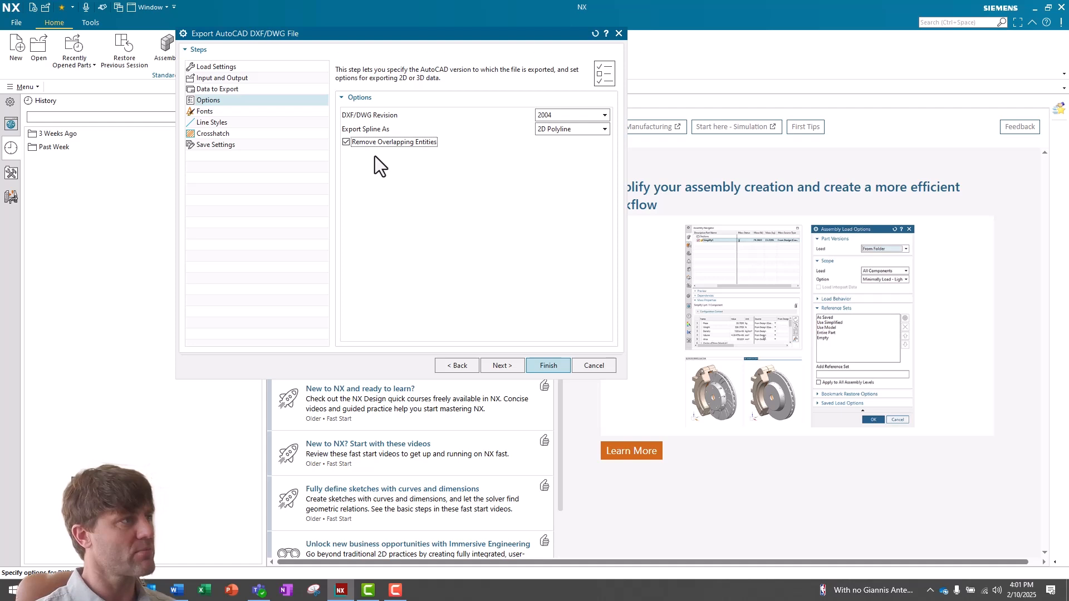
{"action": "left_click", "coordinate": [211, 101]}
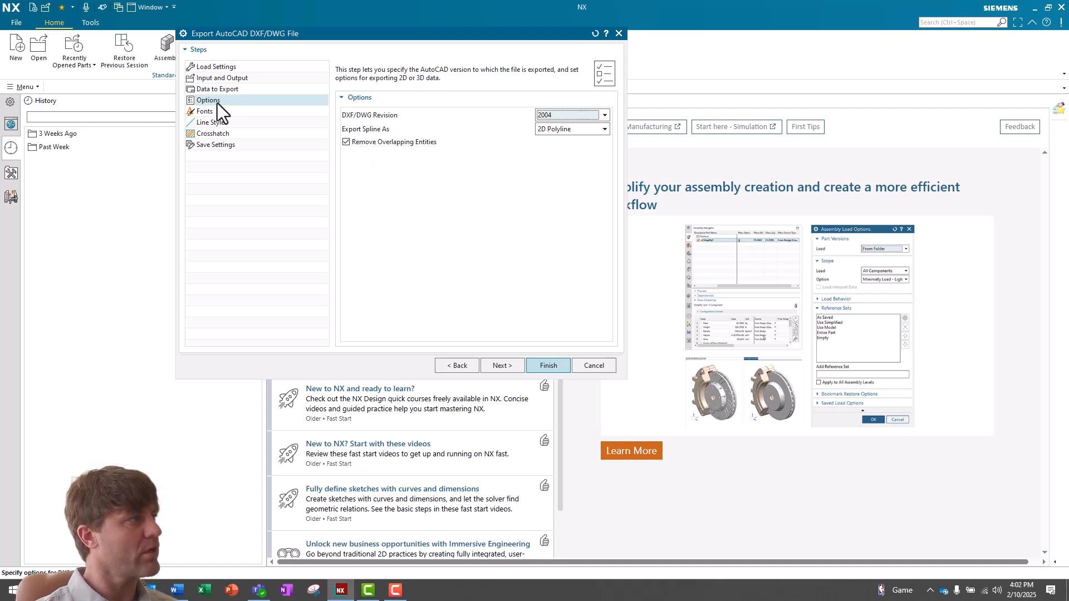
Step through Fonts, Crosshatch and Data to Export to reach the Save Settings page
{"action": "left_click", "coordinate": [205, 111]}
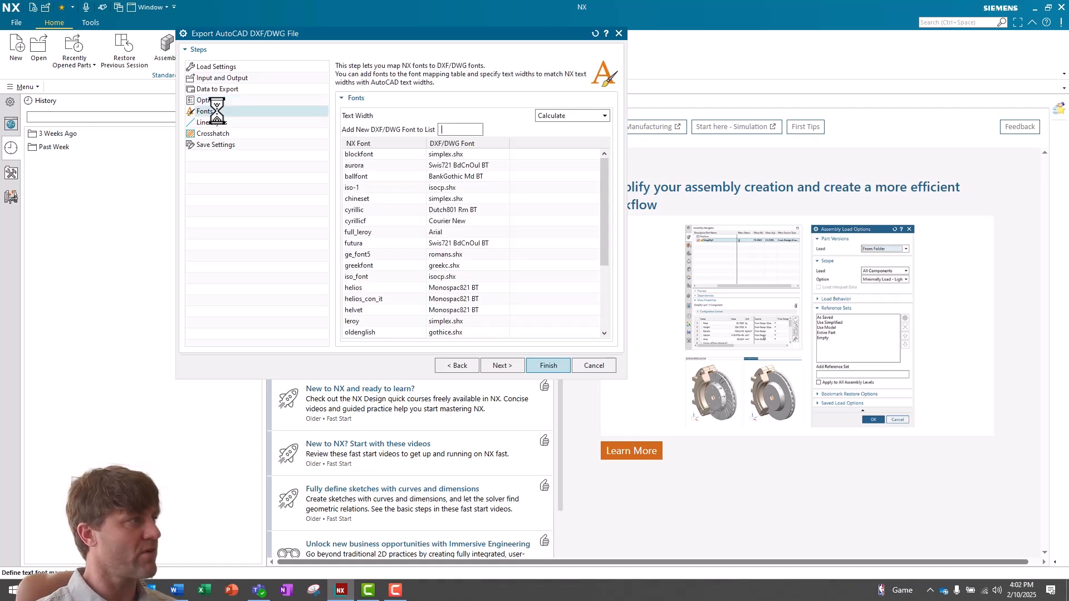
{"action": "left_click", "coordinate": [212, 123]}
{"action": "left_click", "coordinate": [211, 134]}
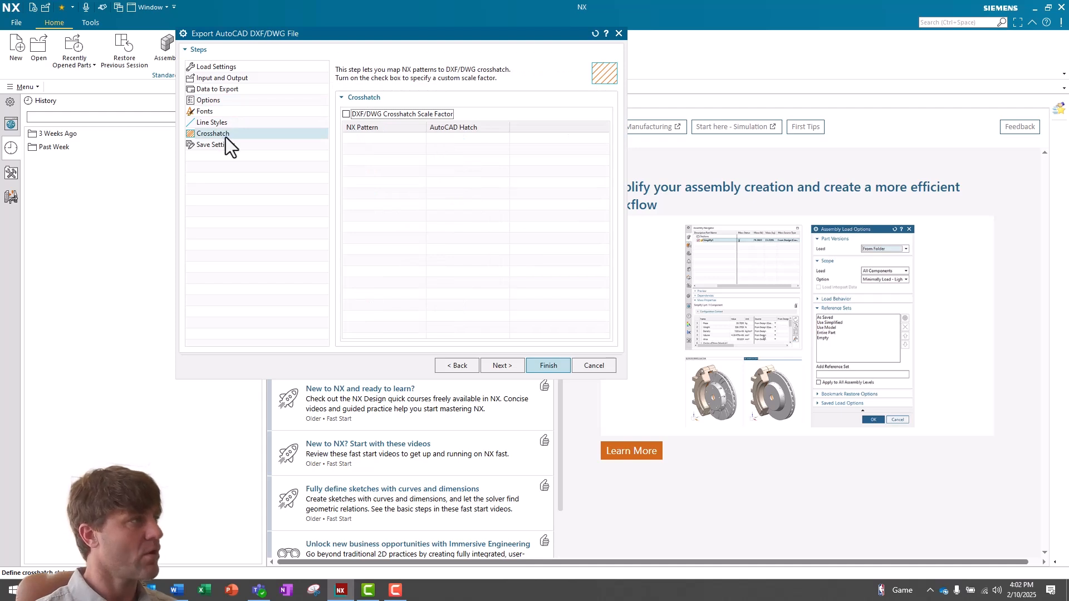
{"action": "left_click", "coordinate": [219, 89]}
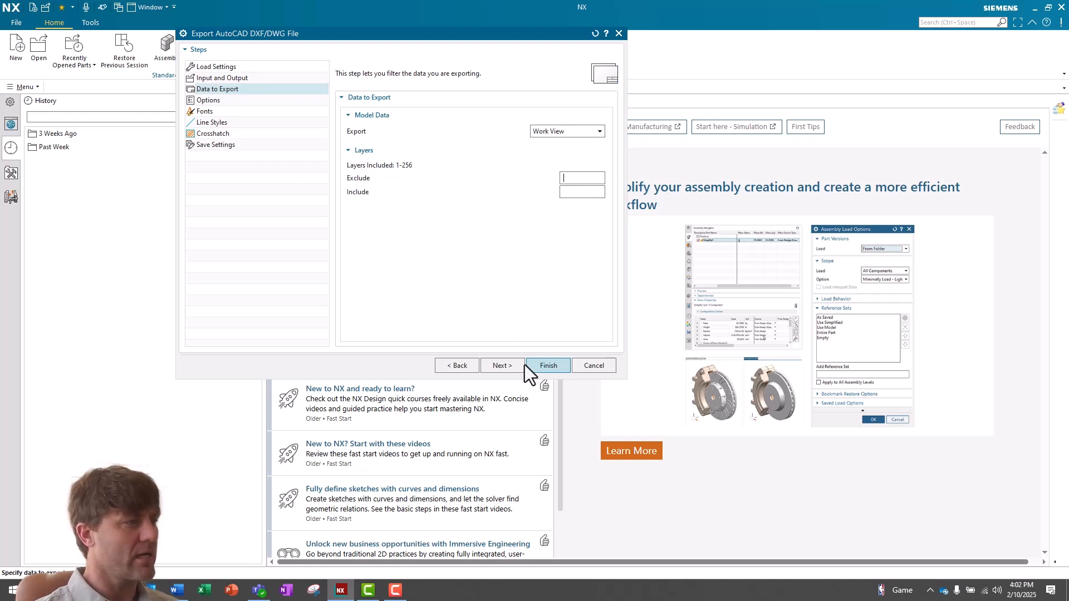
{"action": "left_click", "coordinate": [215, 144]}
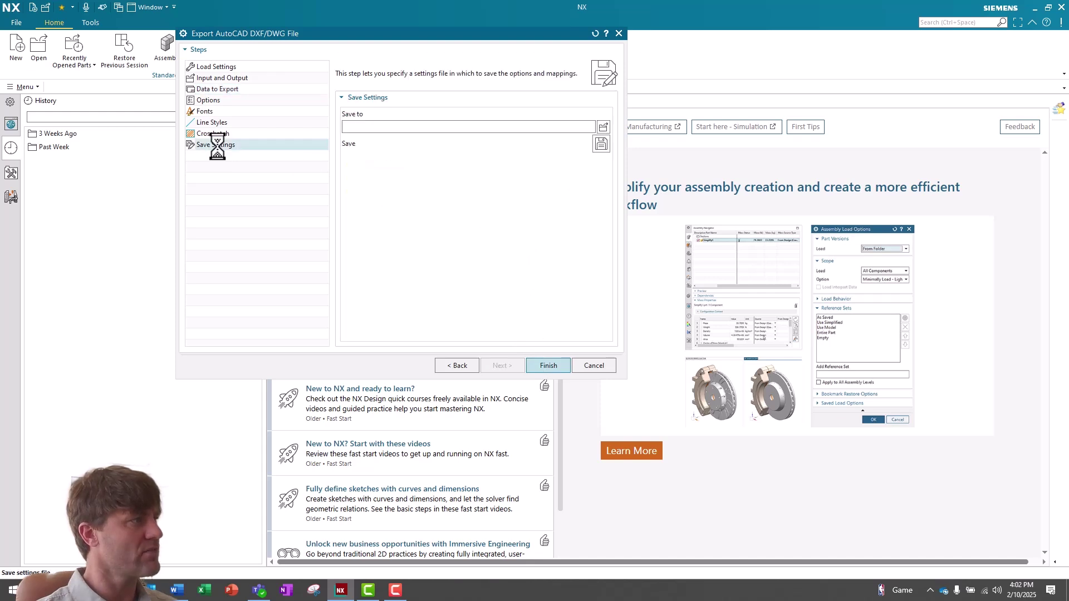
Name the settings file dxf_polyline_2 and place it in the Spline Export folder instead of the default user folder
{"action": "left_click", "coordinate": [603, 127]}
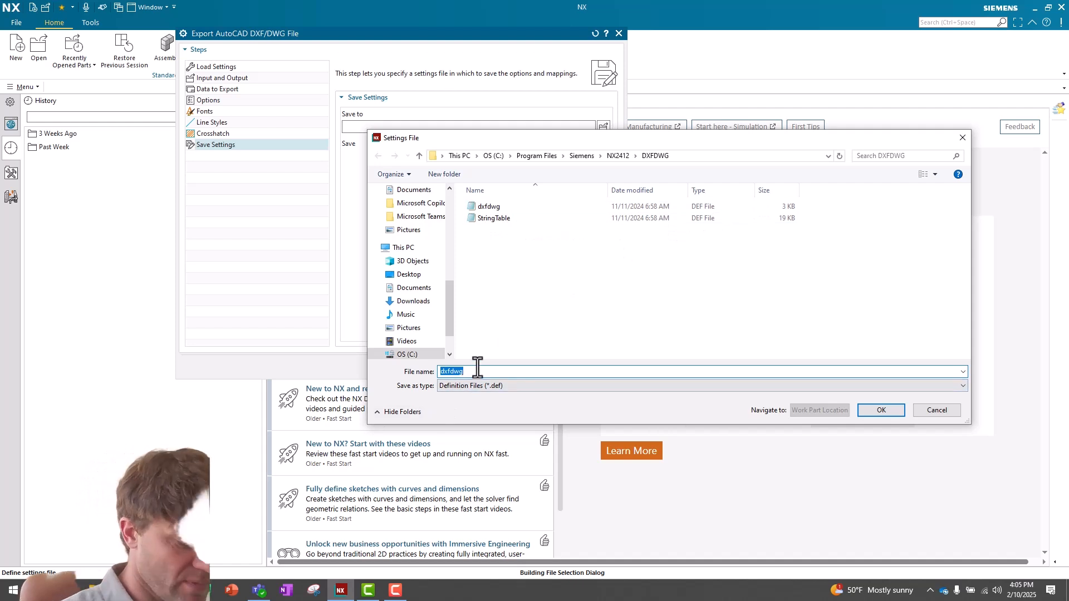
{"action": "type", "text": "dxf_"}
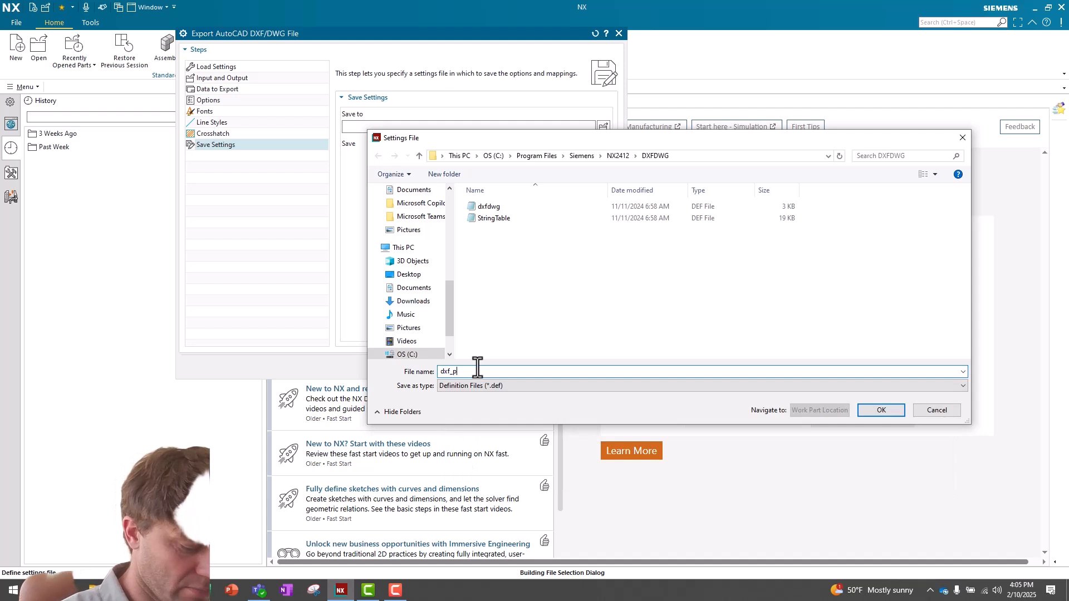
{"action": "type", "text": "polyline"}
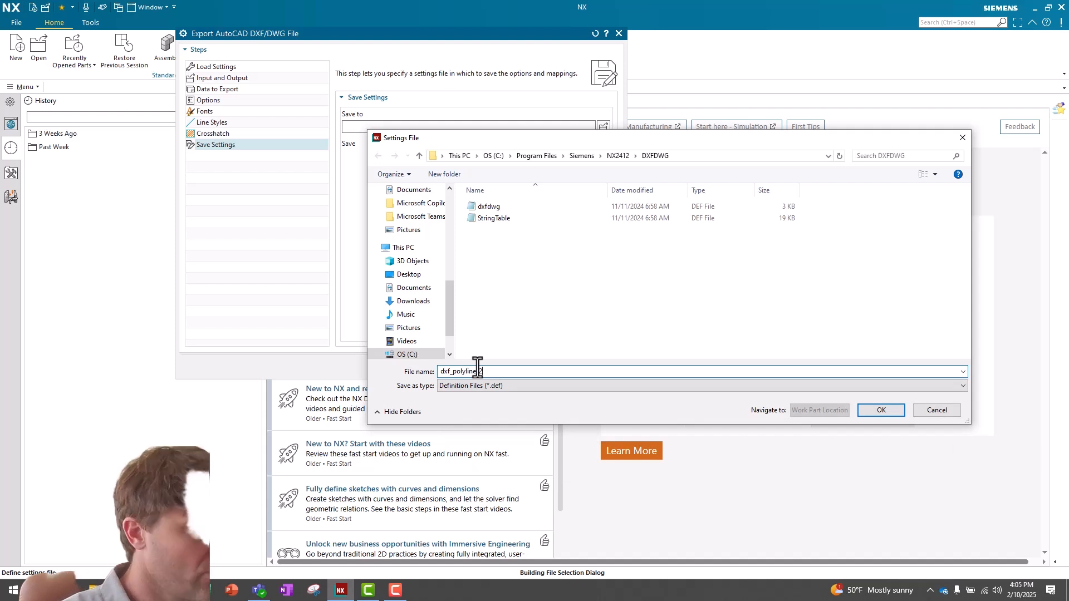
{"action": "type", "text": "_2"}
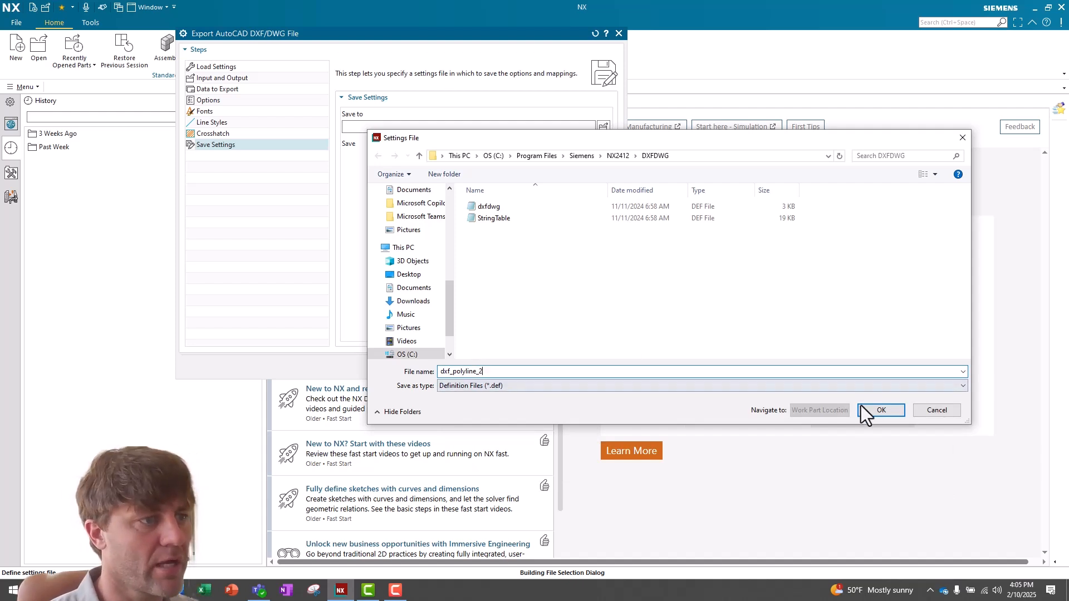
{"action": "left_click", "coordinate": [881, 411]}
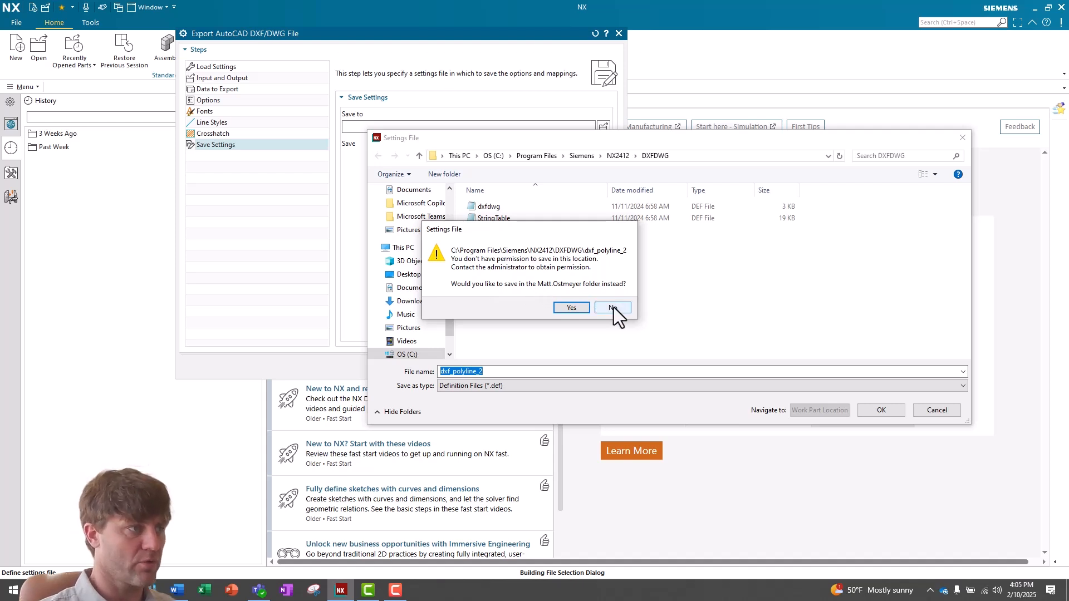
{"action": "left_click", "coordinate": [614, 308]}
{"action": "scroll", "coordinate": [428, 273], "scroll_direction": "down", "scroll_amount": 5}
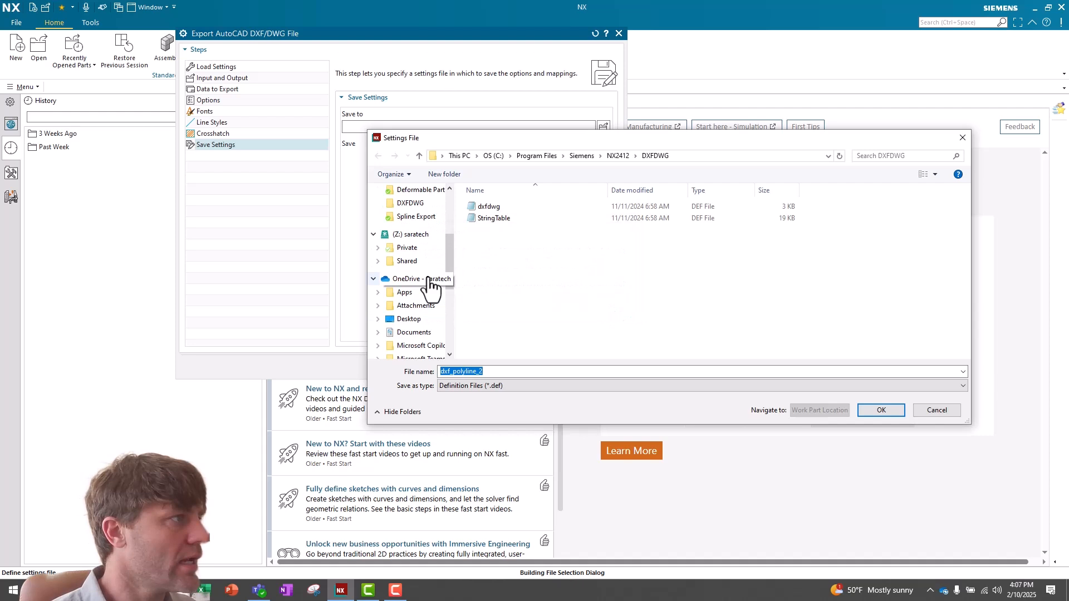
{"action": "scroll", "coordinate": [428, 284], "scroll_direction": "down", "scroll_amount": 3}
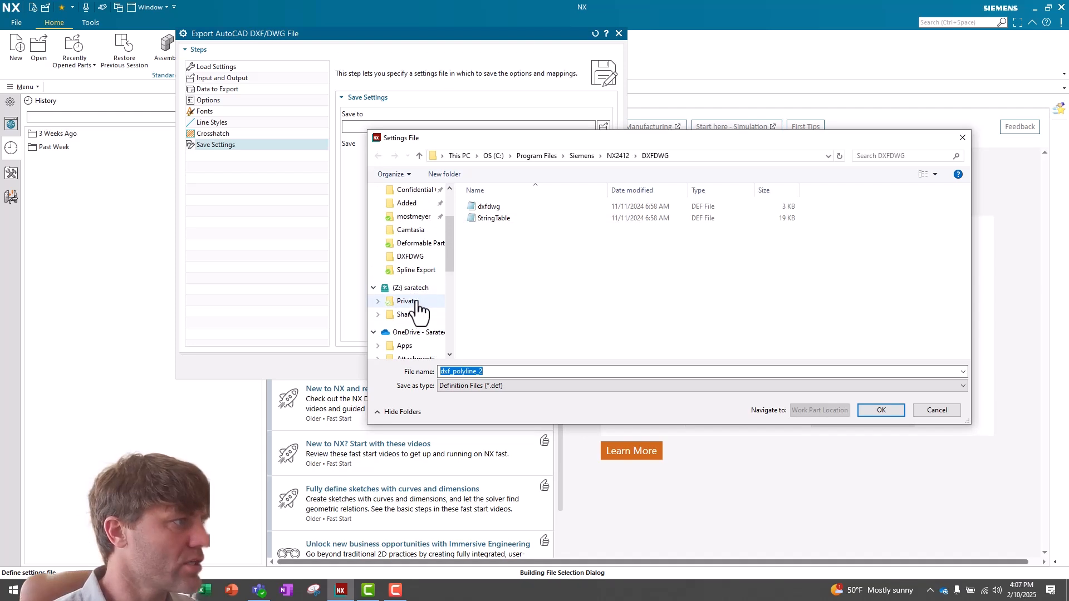
{"action": "left_click", "coordinate": [407, 301]}
{"action": "double_click", "coordinate": [498, 208]}
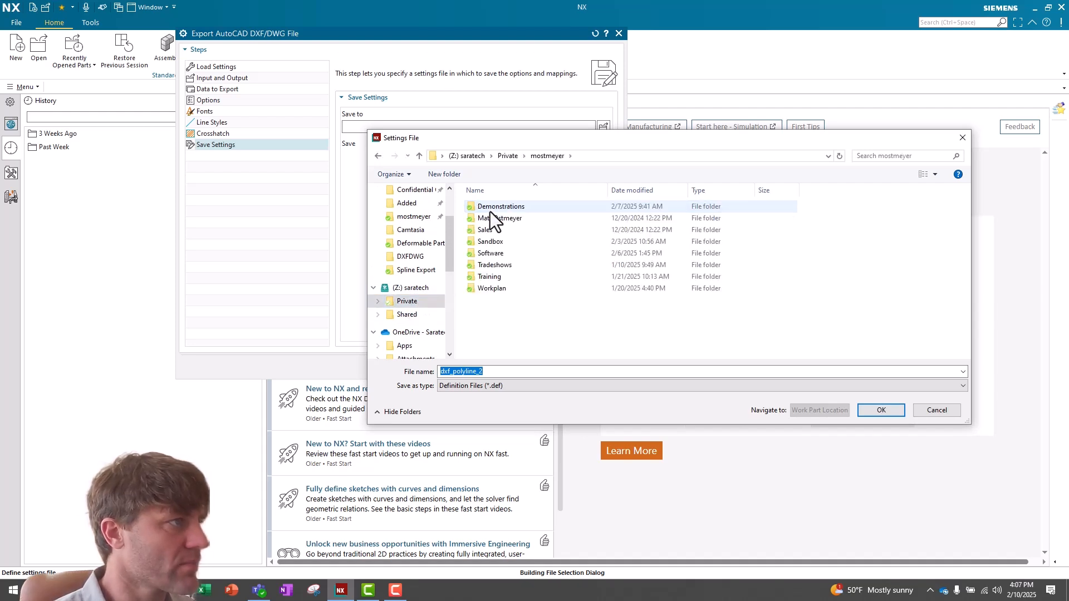
{"action": "double_click", "coordinate": [502, 208]}
{"action": "double_click", "coordinate": [499, 207]}
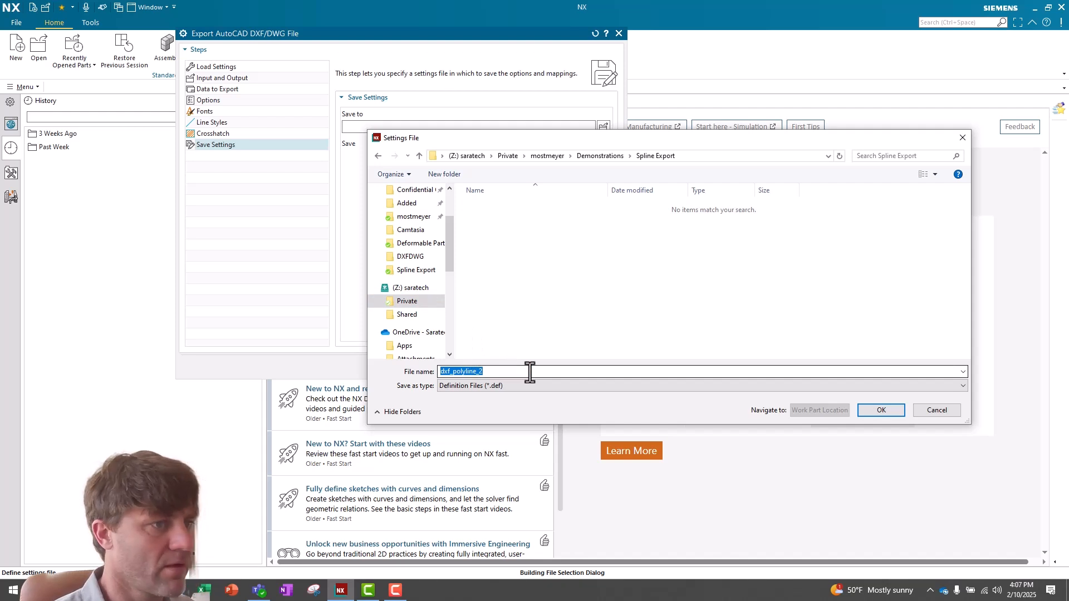
{"action": "left_click", "coordinate": [874, 410]}
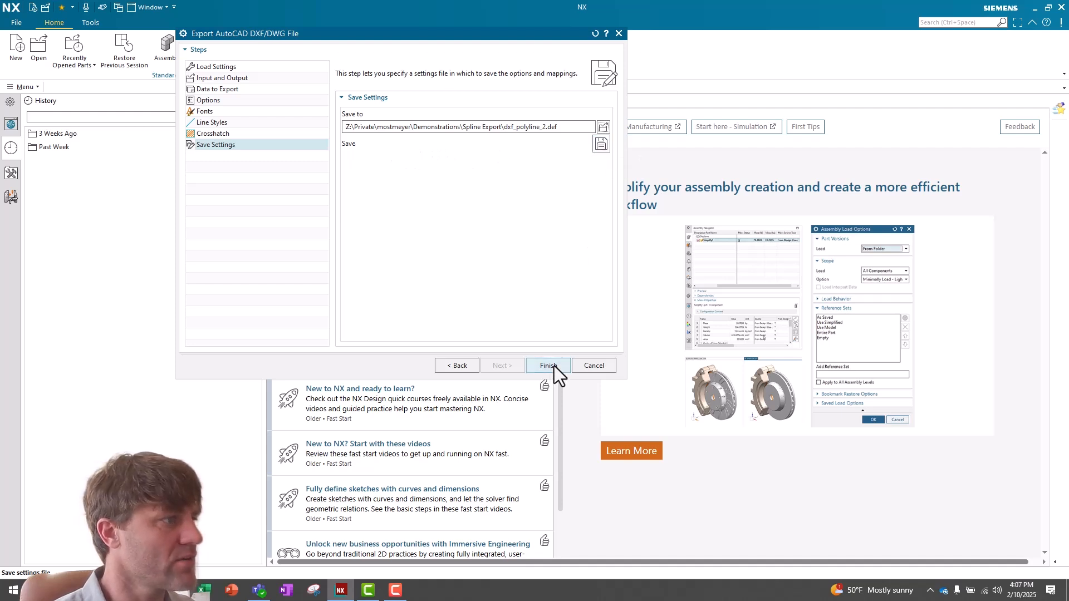
Save the export settings file and cancel the export without exporting
{"action": "left_click", "coordinate": [601, 148]}
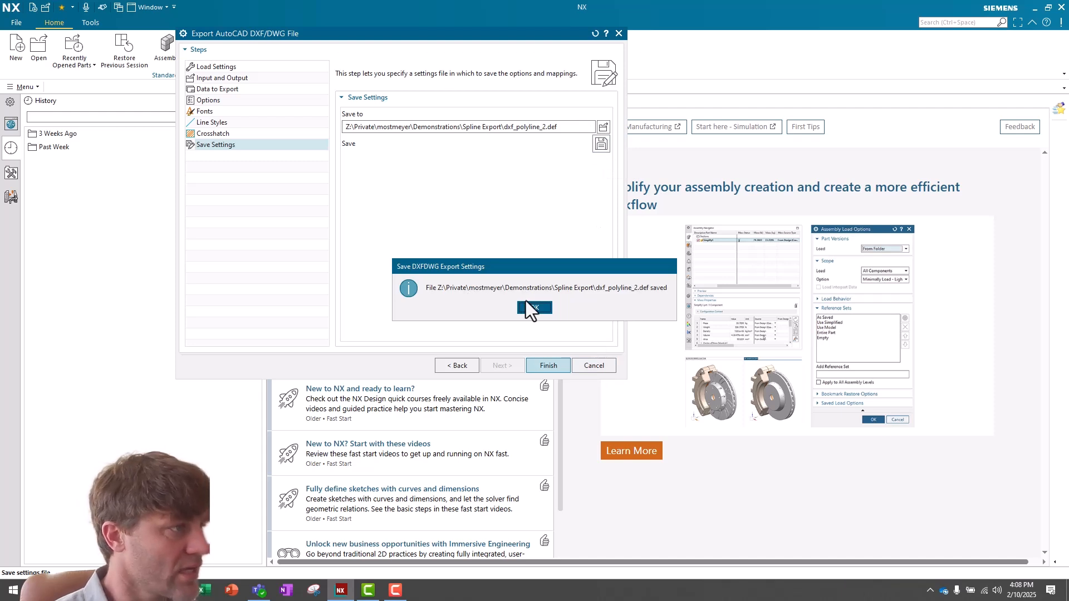
{"action": "left_click", "coordinate": [526, 306]}
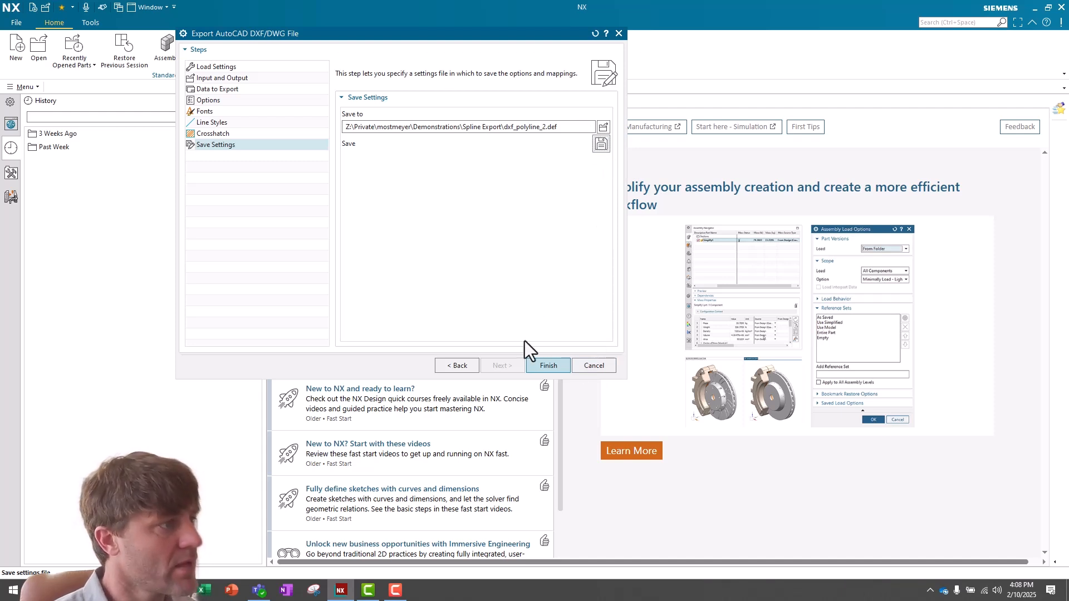
{"action": "left_click", "coordinate": [598, 366]}
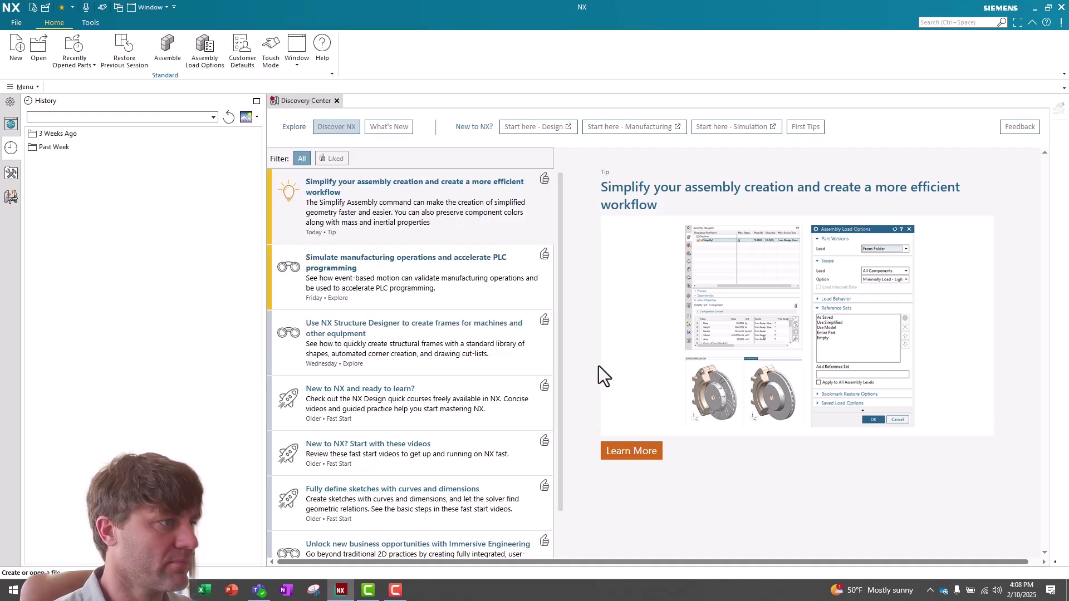
Delete the three dxf_polyline_2 mapping .txt files and bring up the actions for dxf_polyline_2
{"action": "left_click", "coordinate": [1035, 7]}
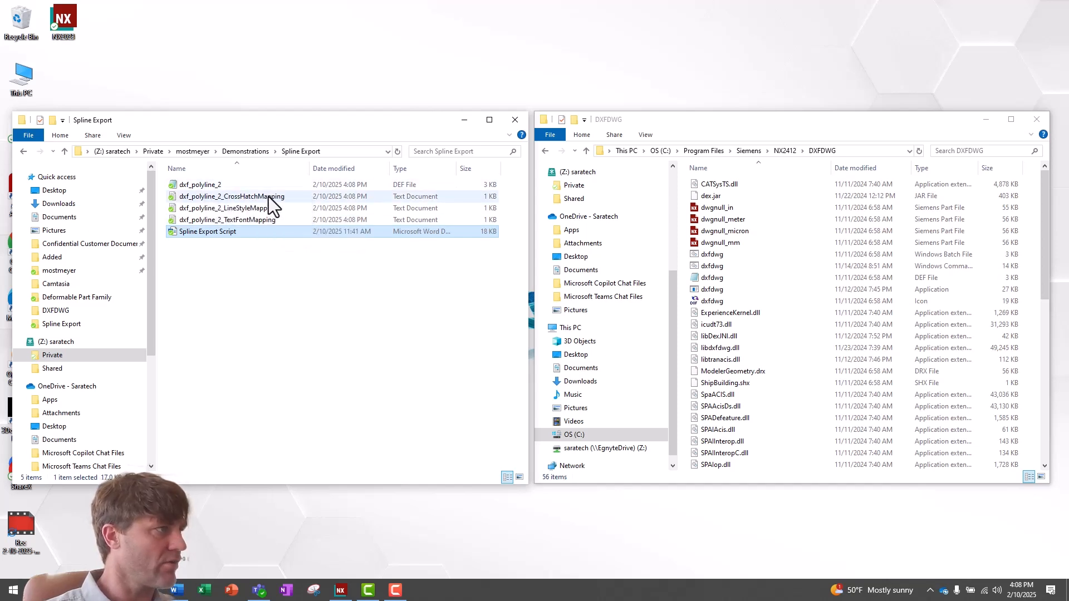
{"action": "left_click", "coordinate": [251, 197]}
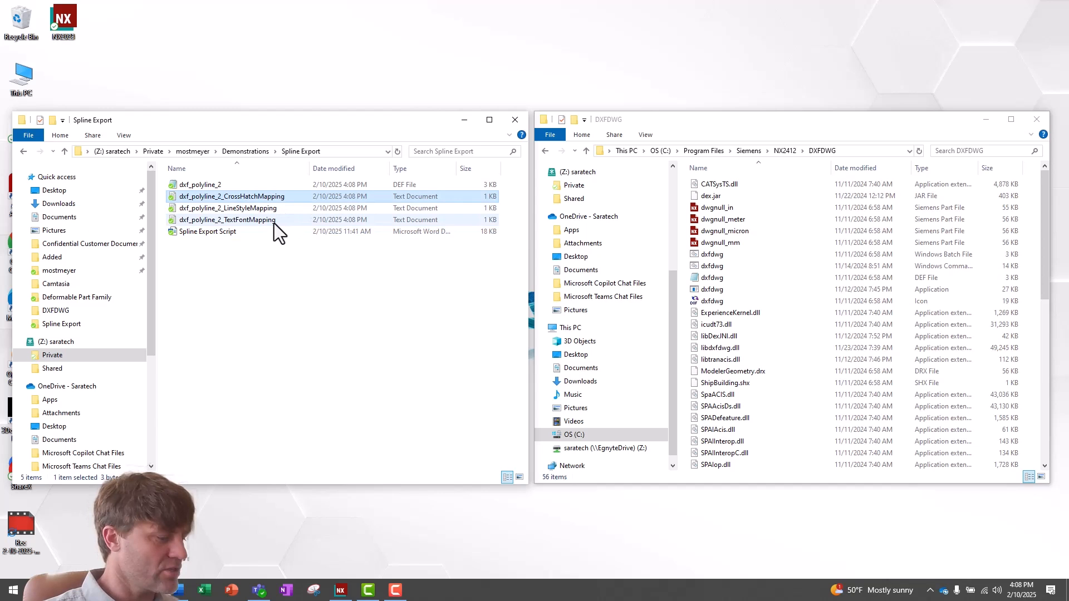
{"action": "left_click", "coordinate": [274, 223], "text": "shift"}
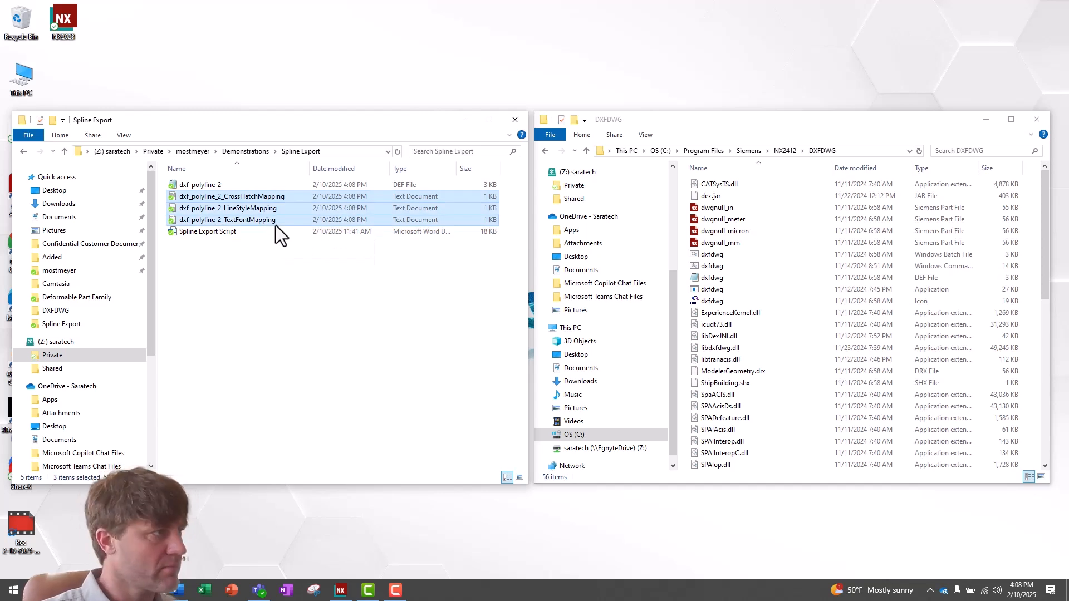
{"action": "key", "text": "Delete"}
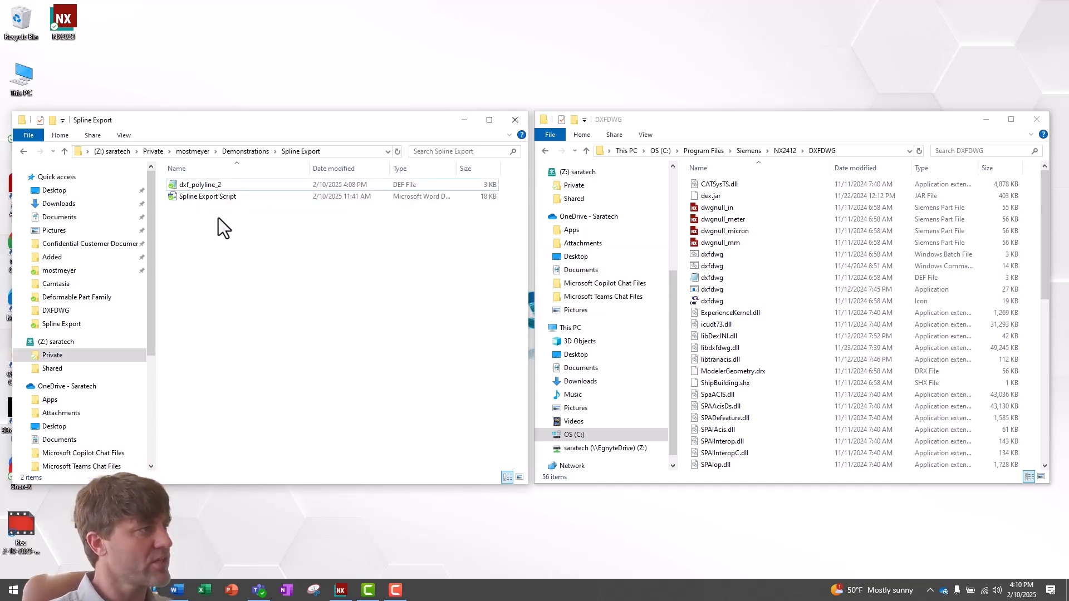
{"action": "left_click", "coordinate": [188, 185]}
{"action": "right_click", "coordinate": [189, 186]}
{"action": "mouse_move", "coordinate": [250, 337]}
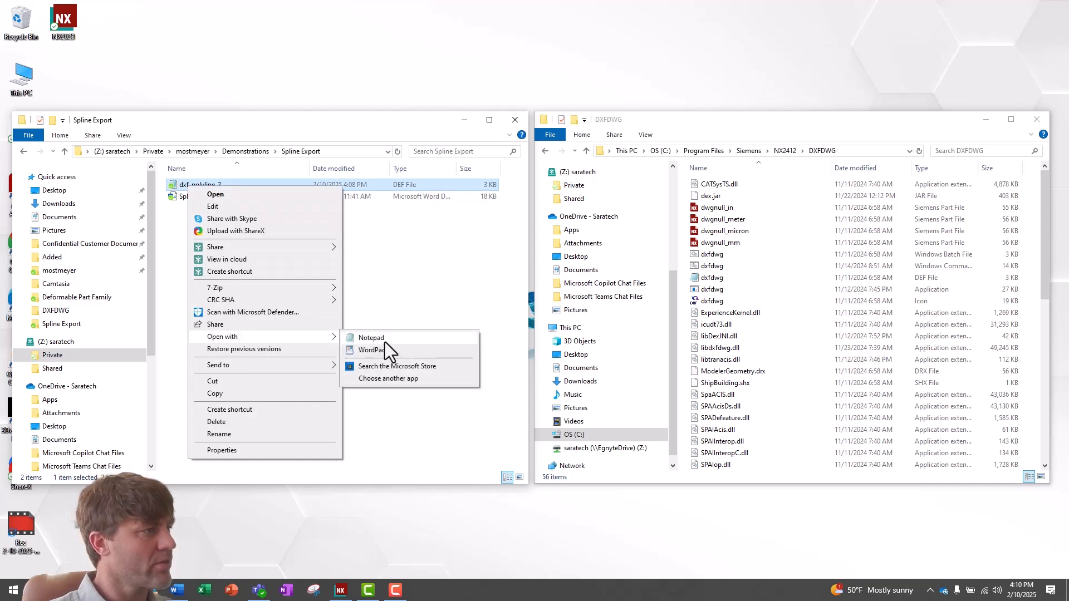
In Notepad, replace the BSPLINE_TO_PLINE_CONV_TOL value 0.08 with 2
{"action": "left_click", "coordinate": [372, 338]}
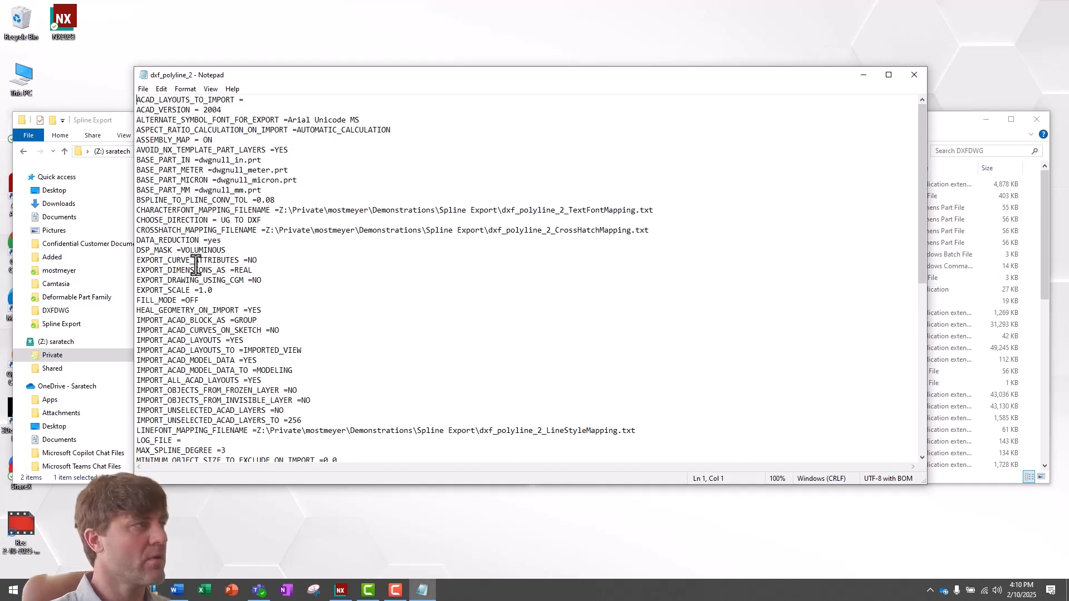
{"action": "left_click_drag", "start_coordinate": [138, 201], "coordinate": [275, 200]}
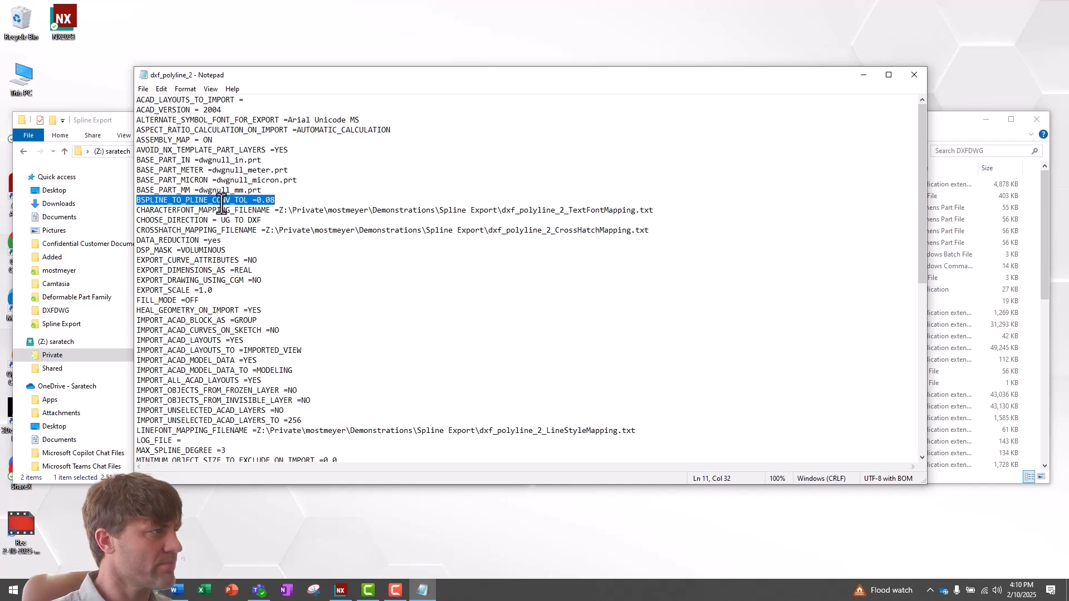
{"action": "left_click", "coordinate": [260, 201]}
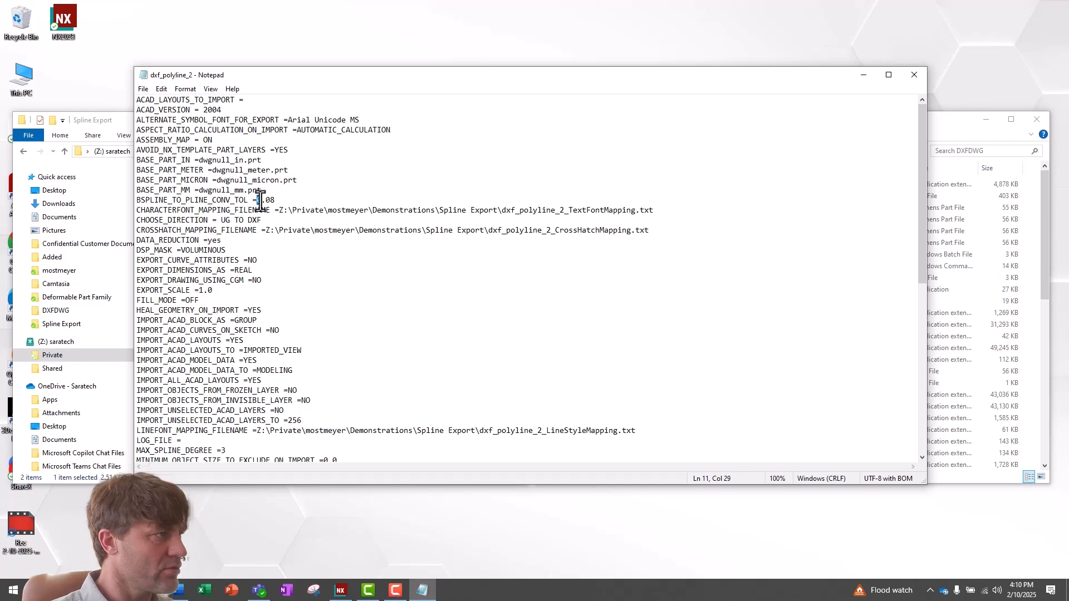
{"action": "left_click_drag", "start_coordinate": [258, 201], "coordinate": [276, 201]}
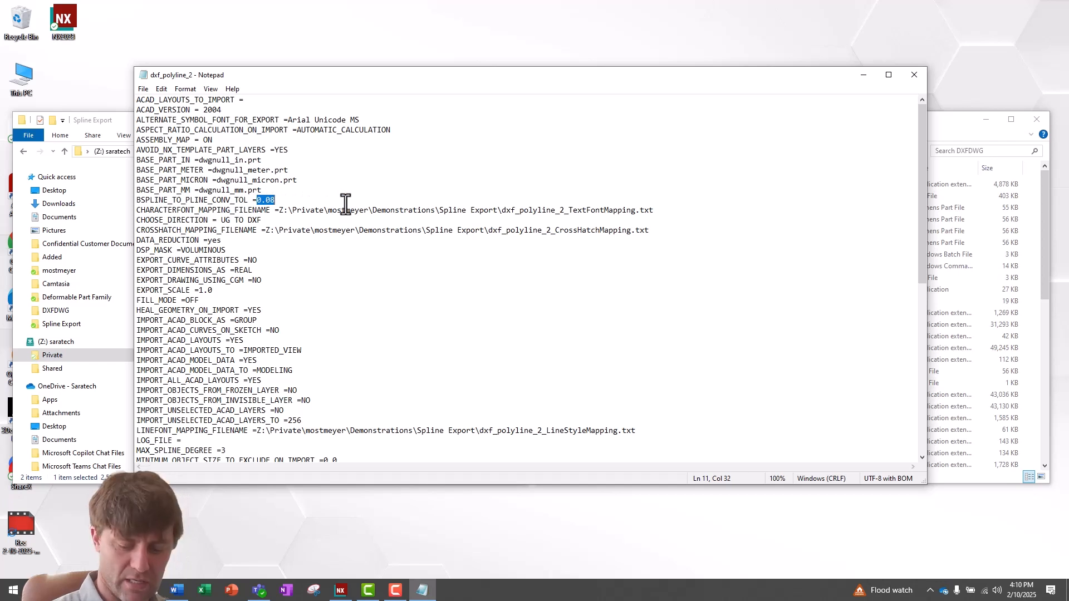
{"action": "type", "text": "2"}
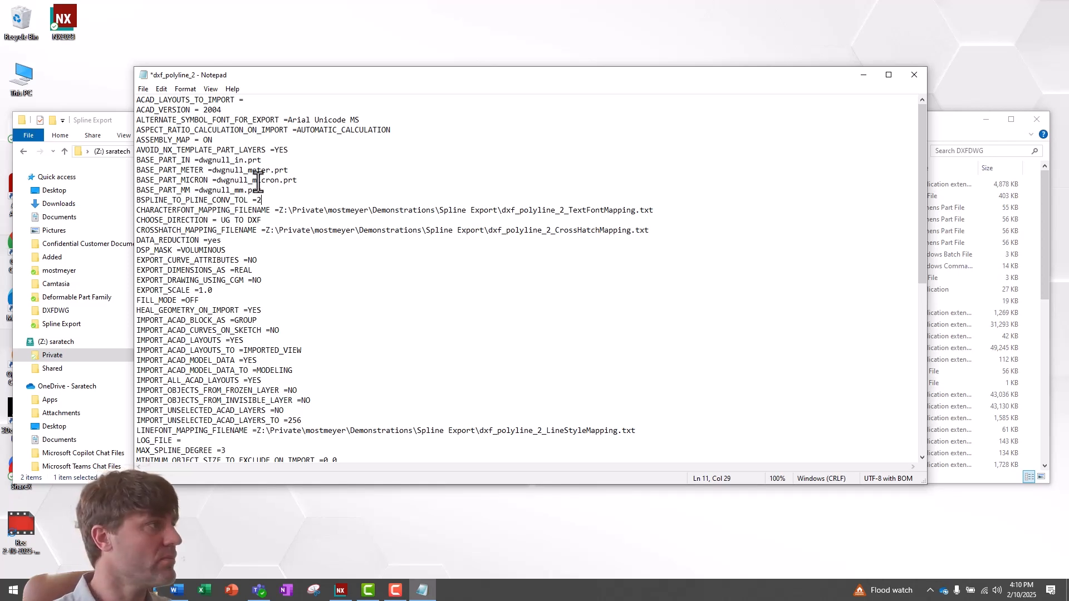
Save the edited dxf_polyline_2 file, close Notepad and bring up the file's actions
{"action": "left_click", "coordinate": [143, 89]}
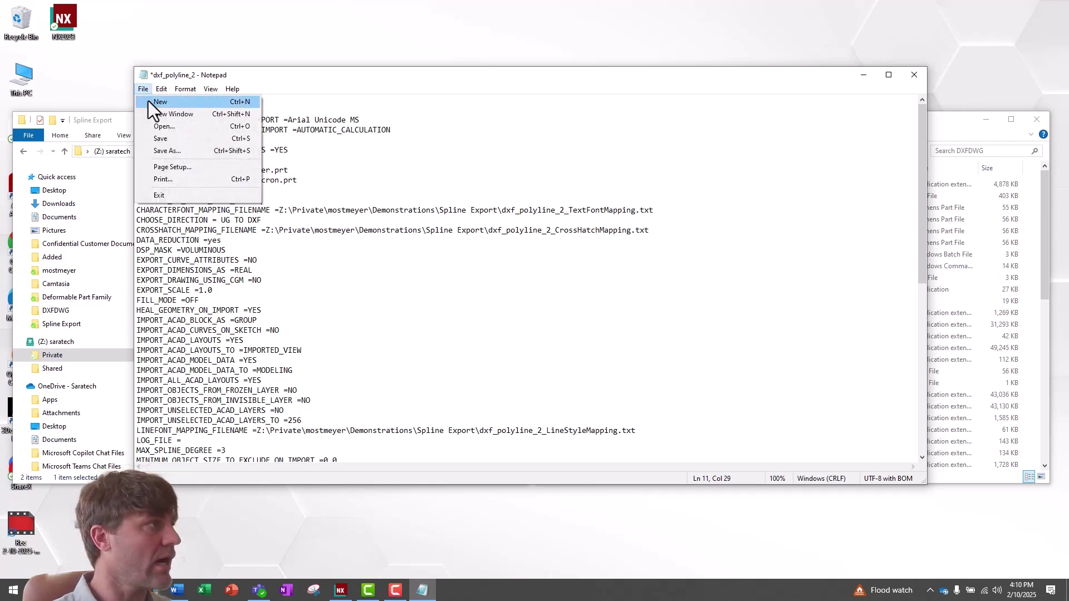
{"action": "left_click", "coordinate": [161, 138]}
{"action": "left_click", "coordinate": [913, 76]}
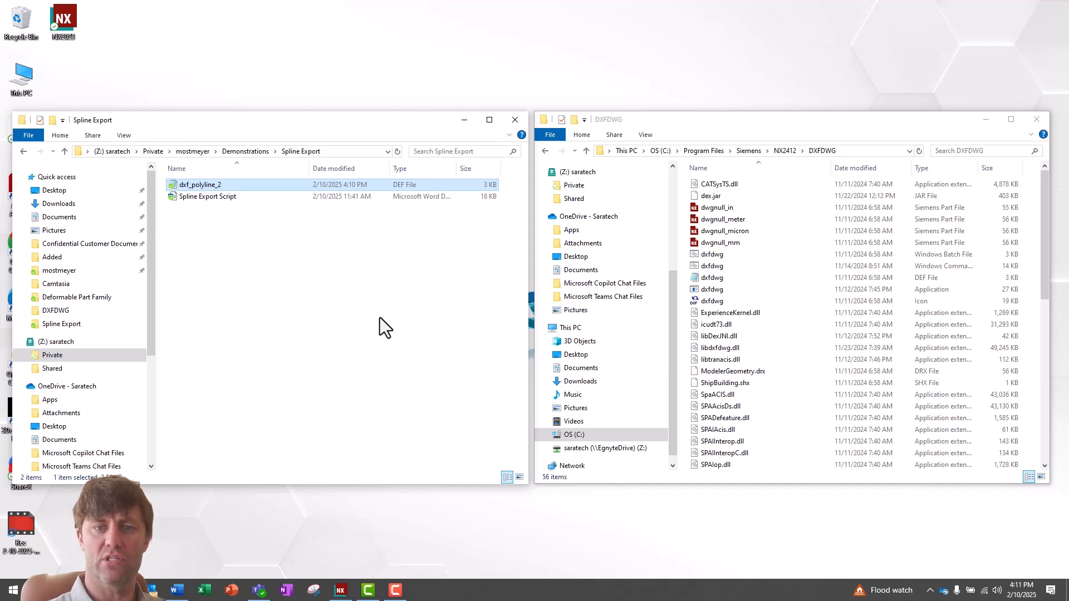
{"action": "right_click", "coordinate": [192, 184]}
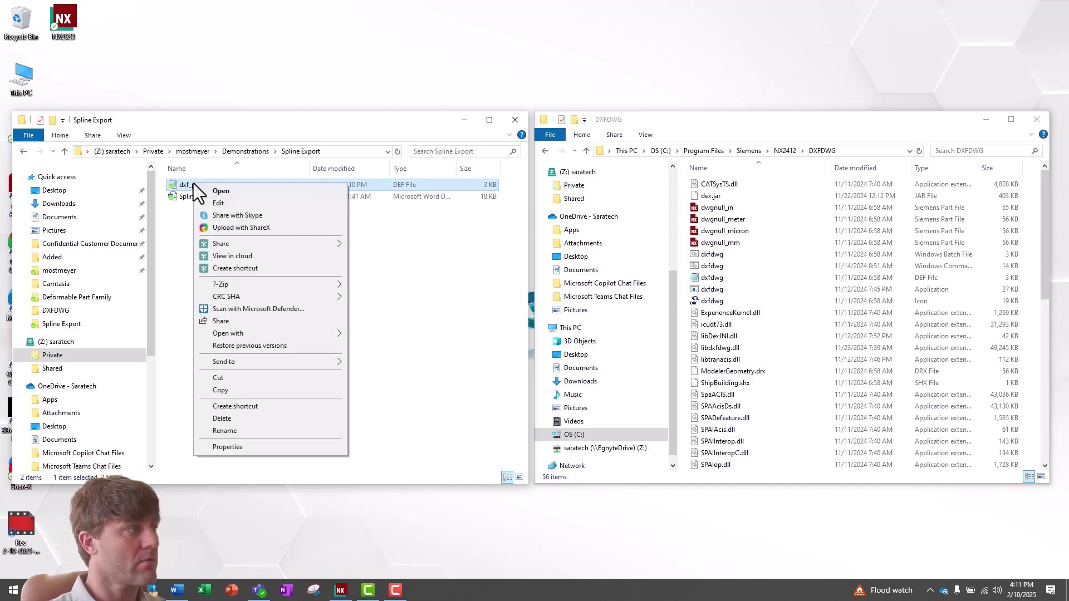
Cut dxf_polyline_2 and paste it into NX's DXFDWG folder with administrator permission, which fails
{"action": "left_click", "coordinate": [227, 377]}
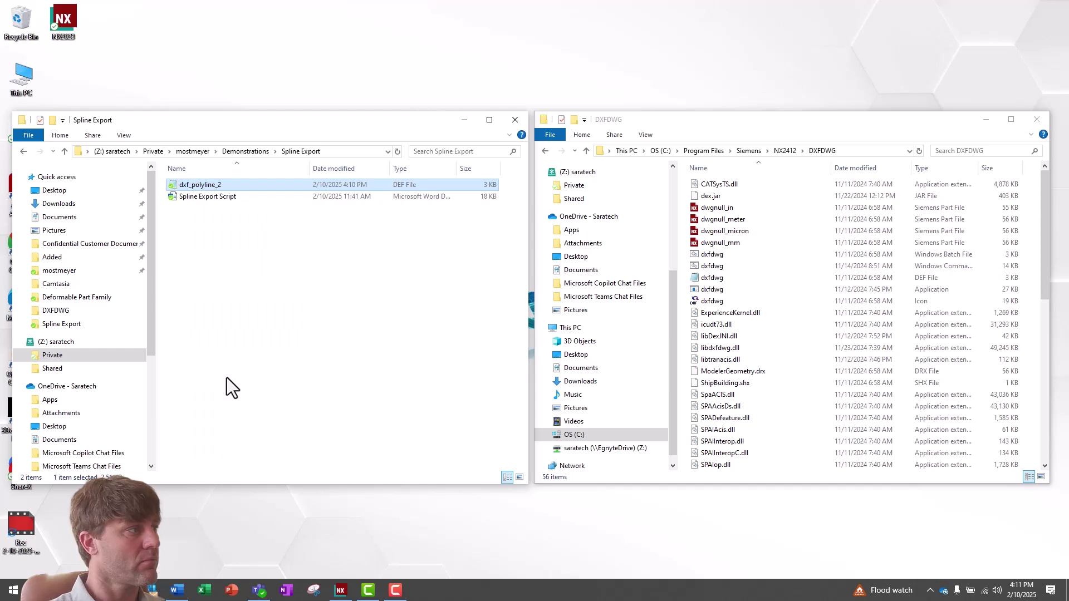
{"action": "right_click", "coordinate": [685, 238]}
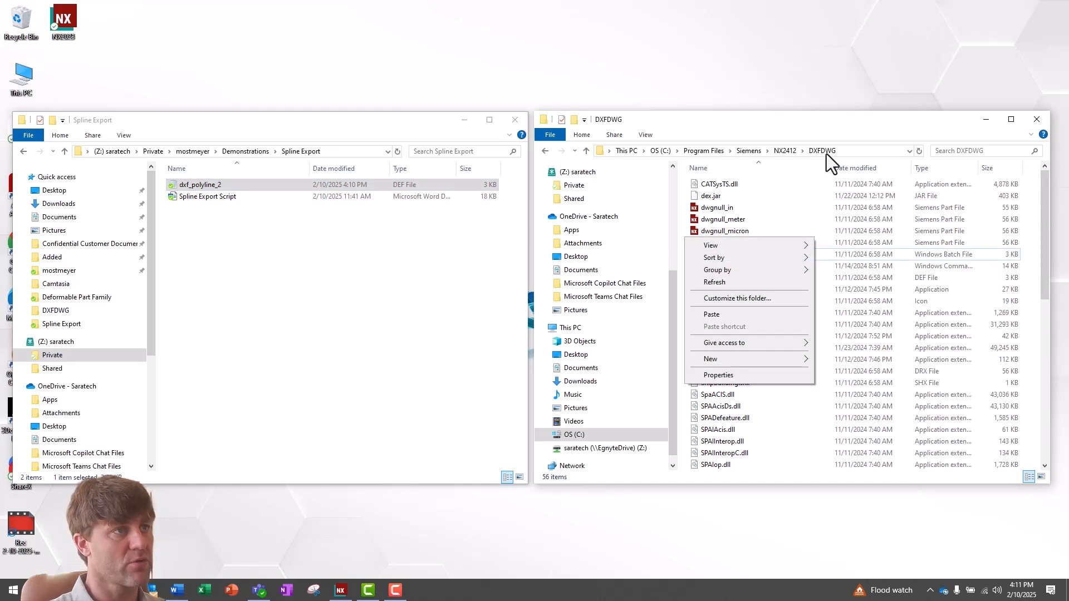
{"action": "left_click", "coordinate": [719, 317]}
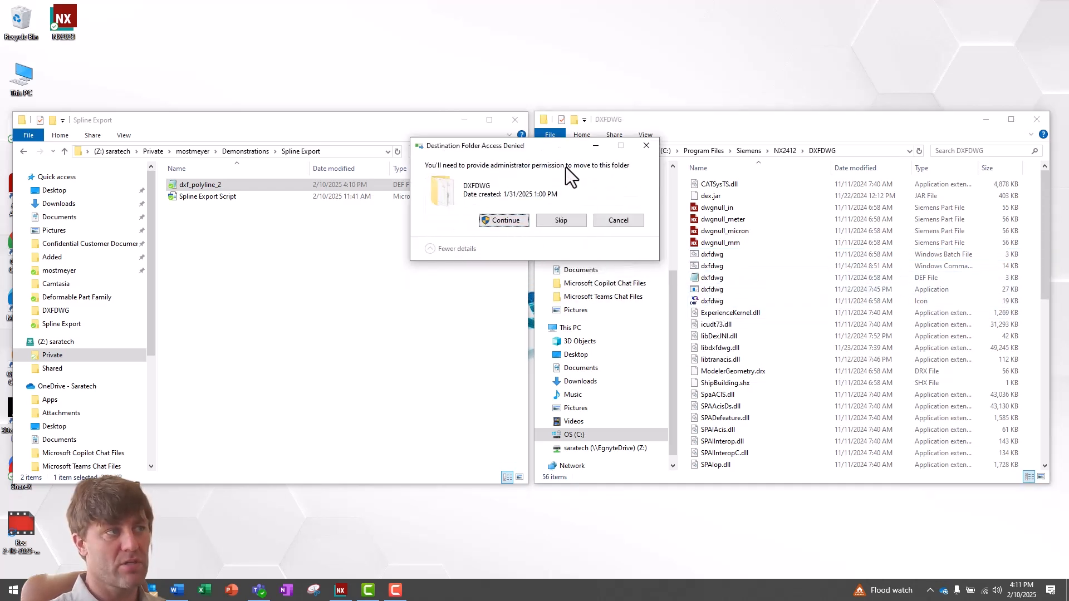
{"action": "left_click", "coordinate": [505, 221]}
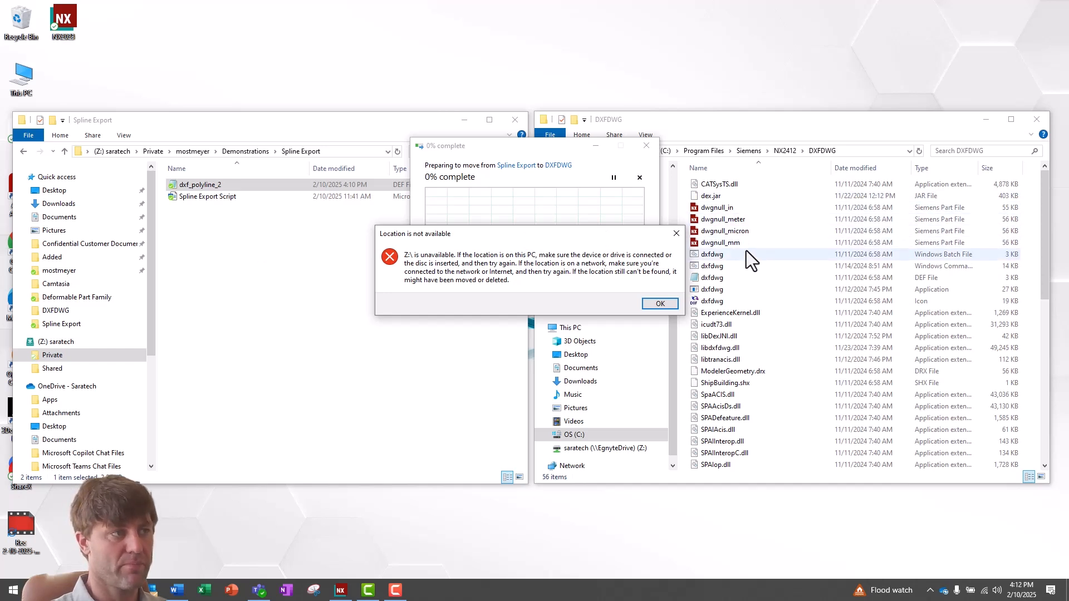
Dismiss the location error and move dxf_polyline_2 onto the desktop
{"action": "left_click", "coordinate": [654, 301]}
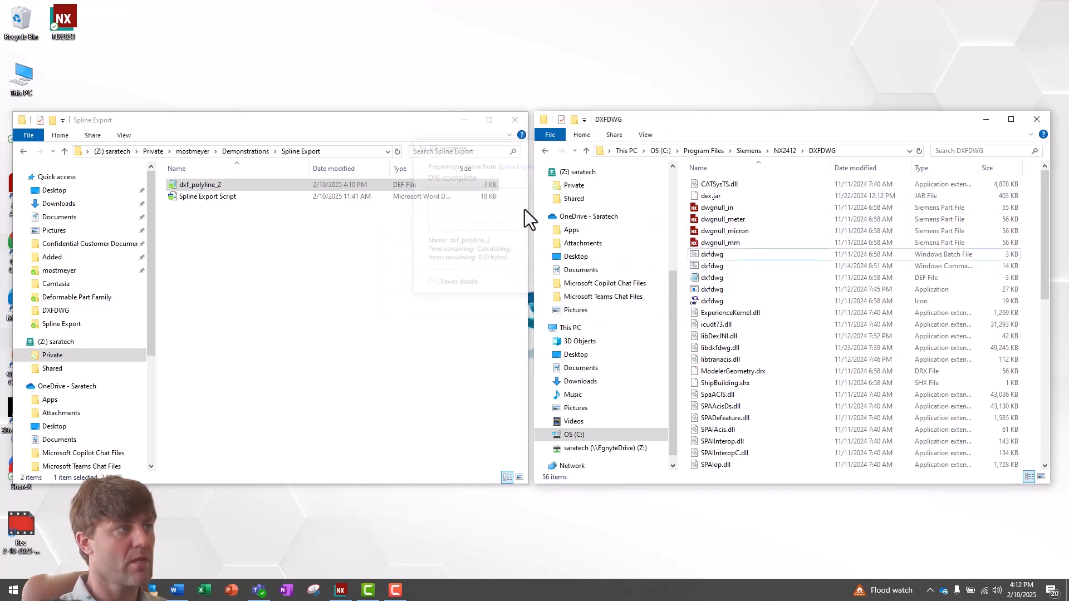
{"action": "right_click", "coordinate": [174, 184]}
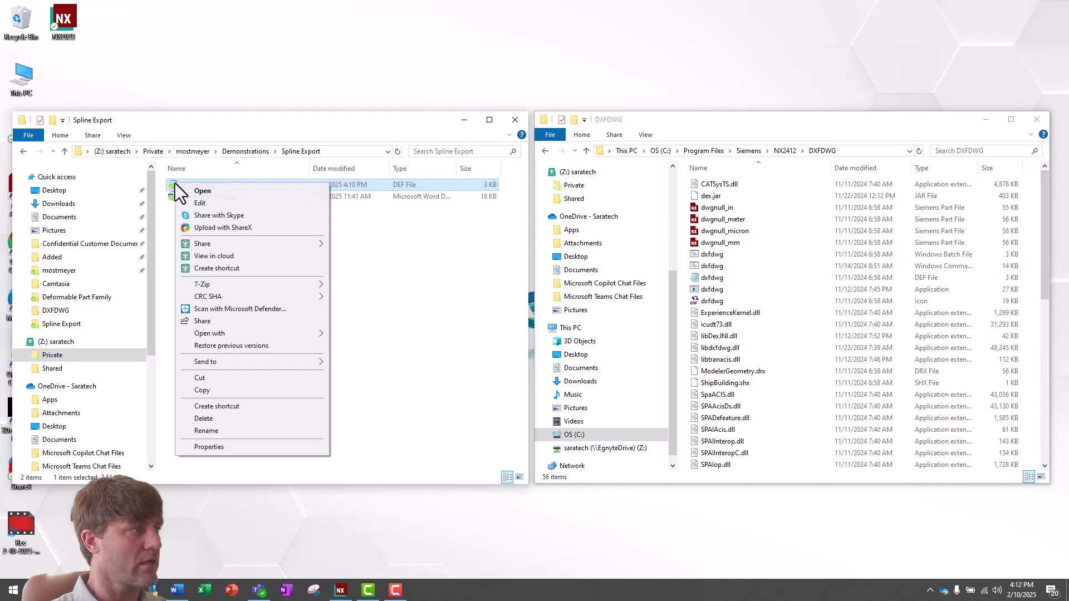
{"action": "left_click", "coordinate": [206, 380]}
{"action": "right_click", "coordinate": [303, 59]}
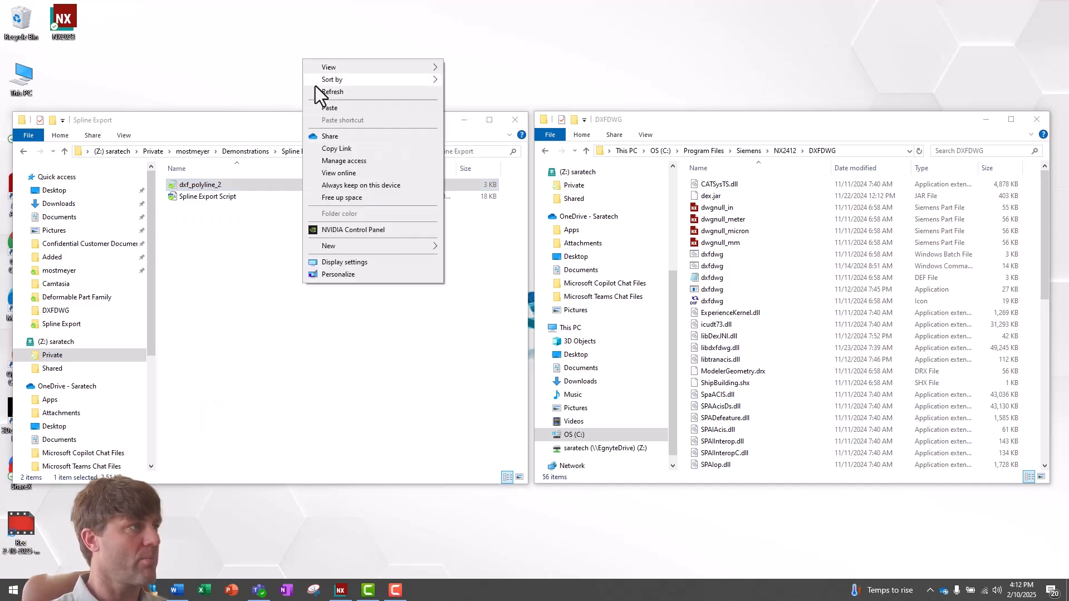
{"action": "left_click", "coordinate": [321, 106]}
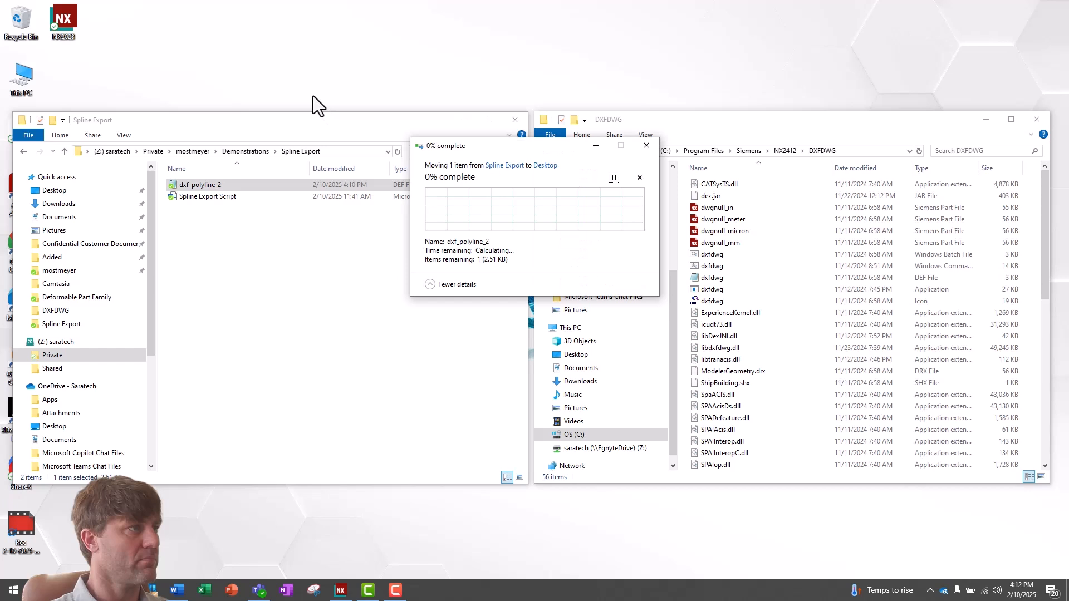
Move dxf_polyline_2 from the desktop into the DXFDWG folder with administrator permission
{"action": "right_click", "coordinate": [320, 25]}
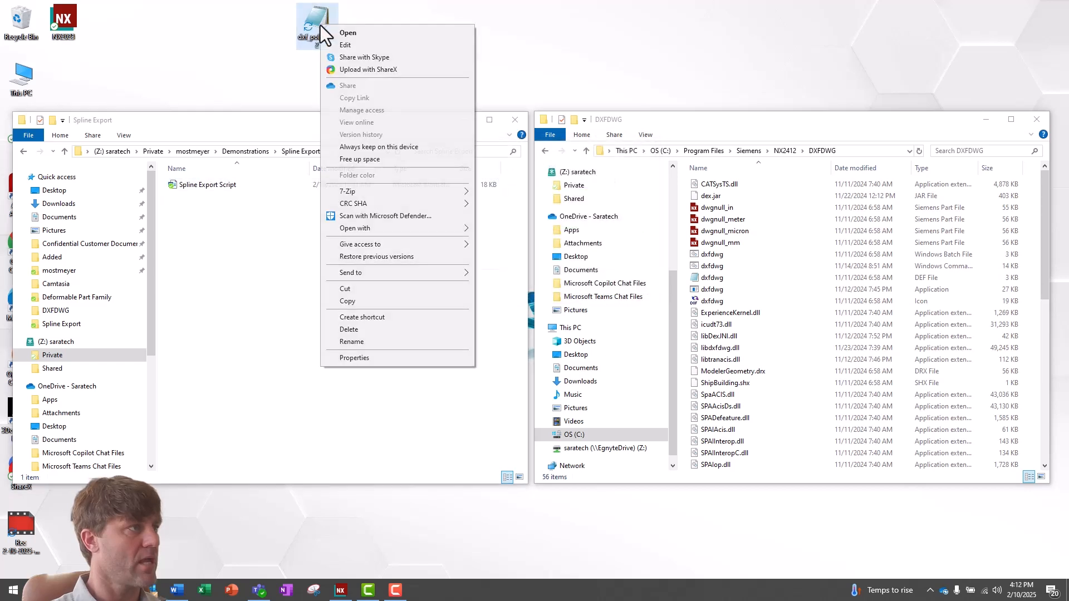
{"action": "left_click", "coordinate": [347, 285]}
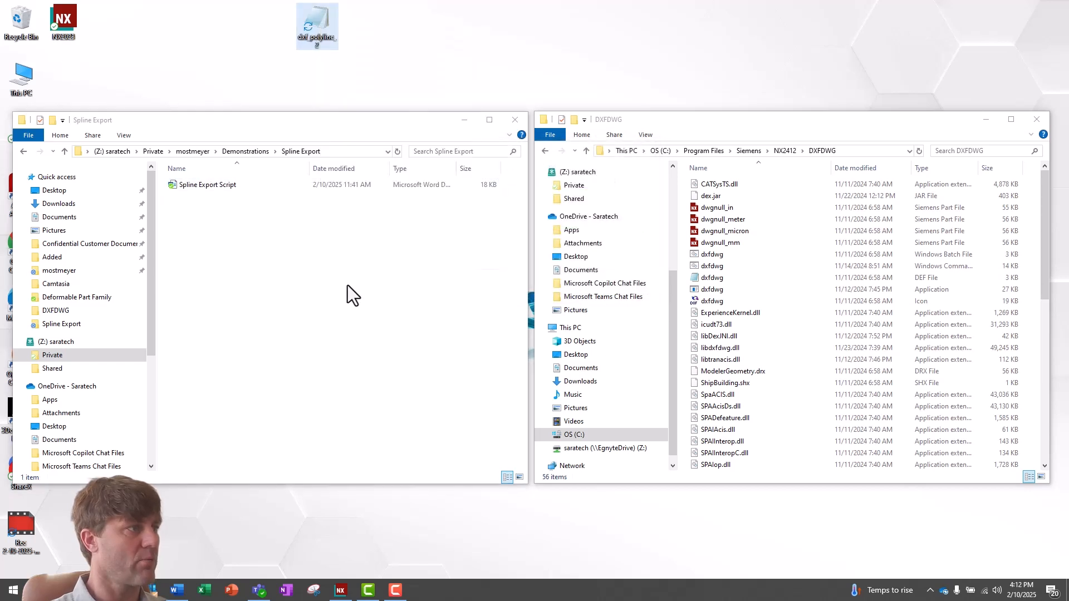
{"action": "right_click", "coordinate": [684, 268]}
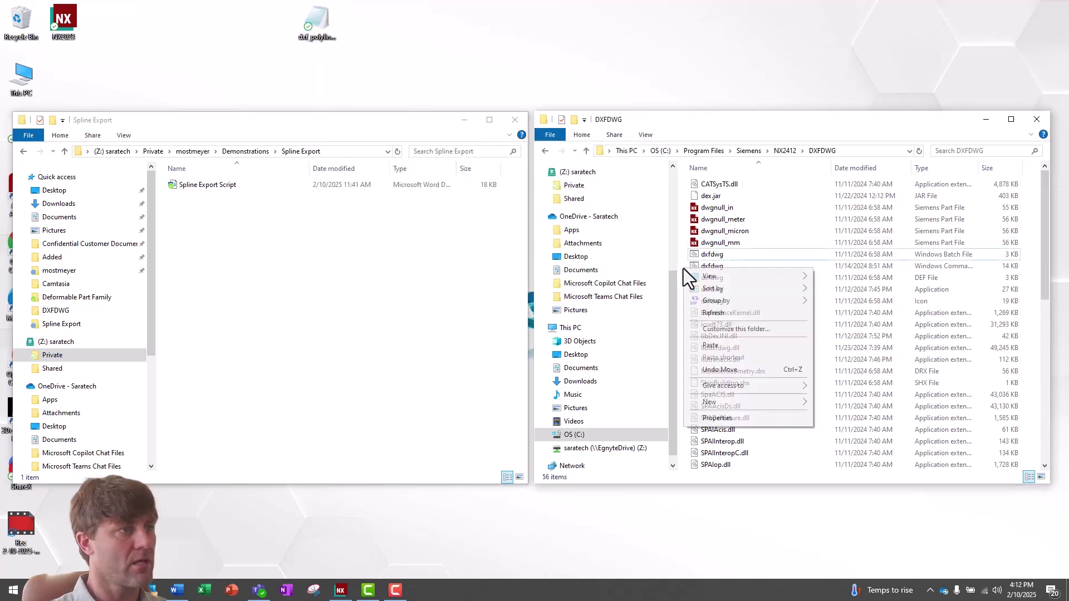
{"action": "left_click", "coordinate": [718, 344]}
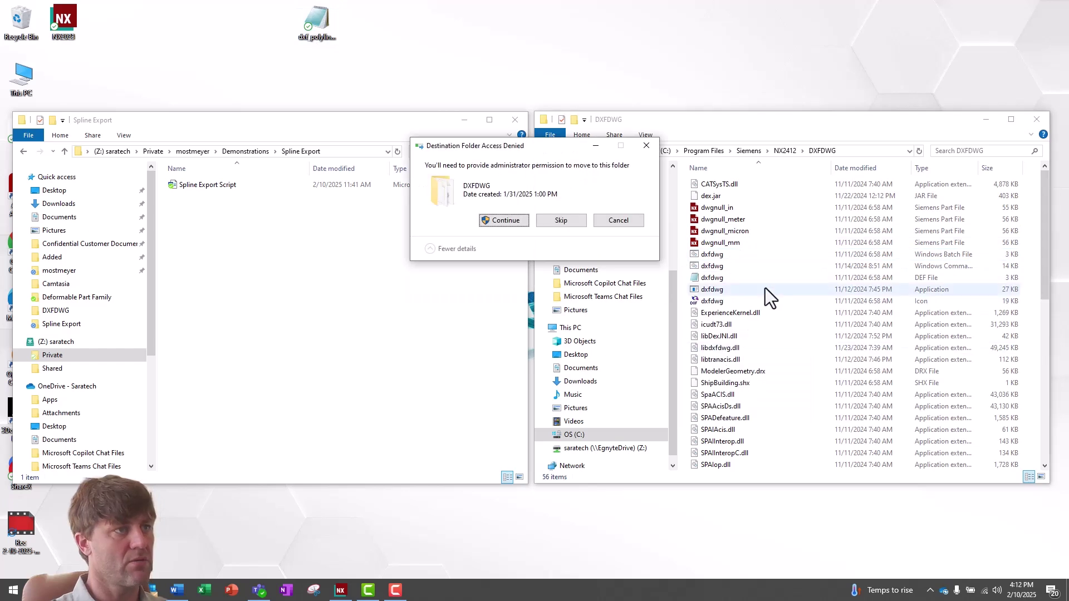
{"action": "left_click", "coordinate": [509, 223]}
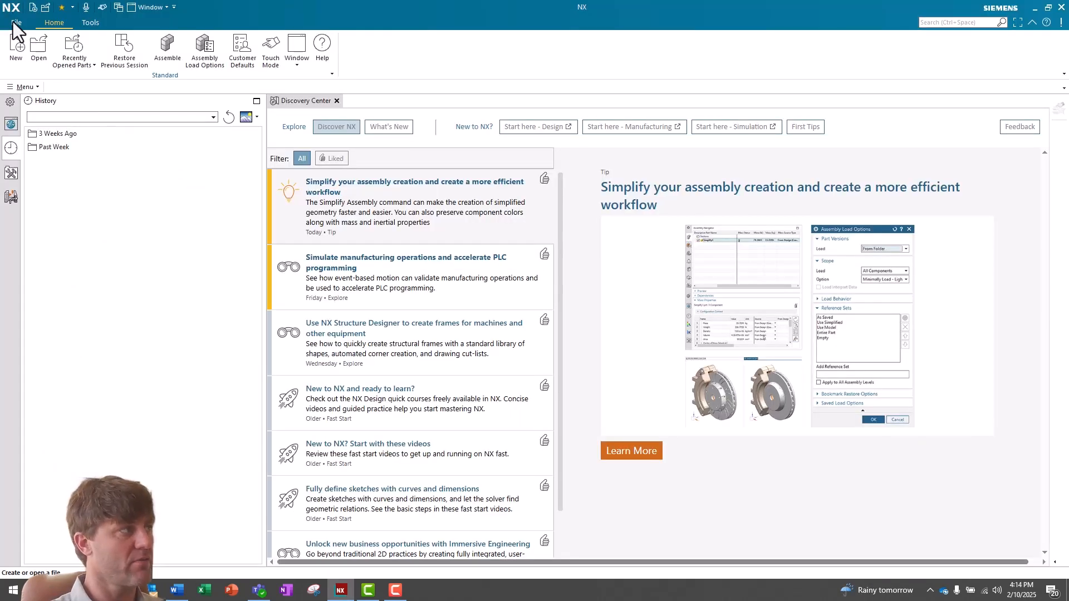
Reopen the DXF/DWG export and browse for a settings file on the Load Settings step
{"action": "left_click", "coordinate": [13, 22]}
{"action": "mouse_move", "coordinate": [30, 138]}
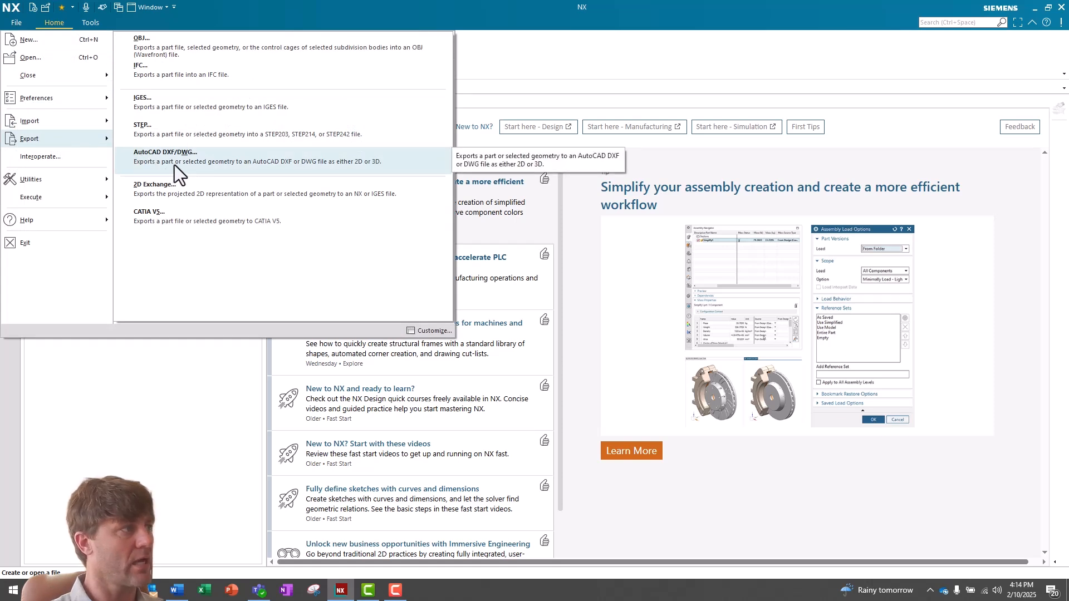
{"action": "left_click", "coordinate": [193, 164]}
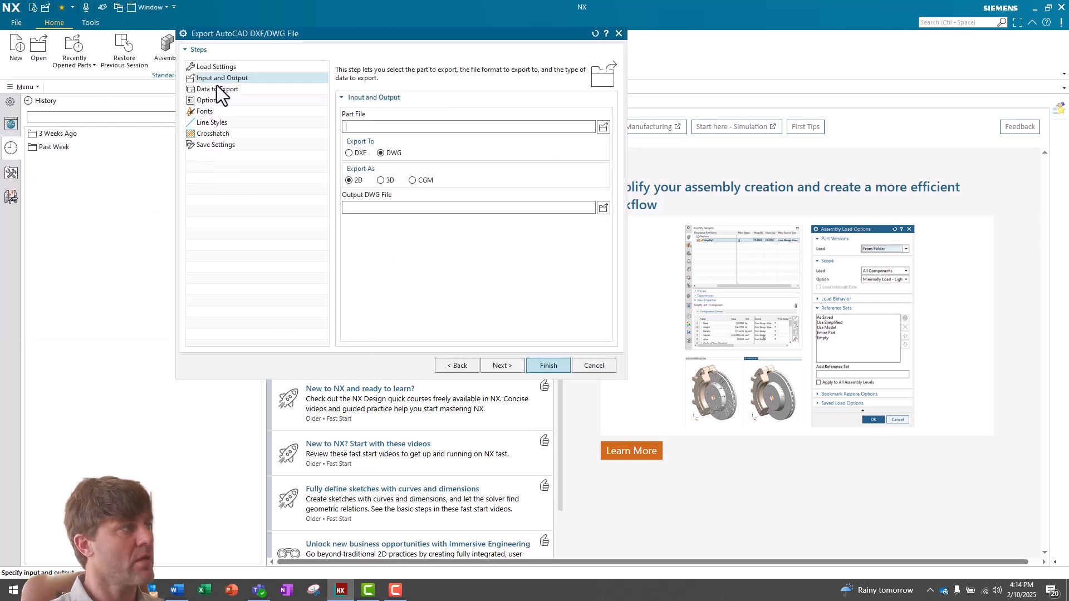
{"action": "left_click", "coordinate": [206, 67]}
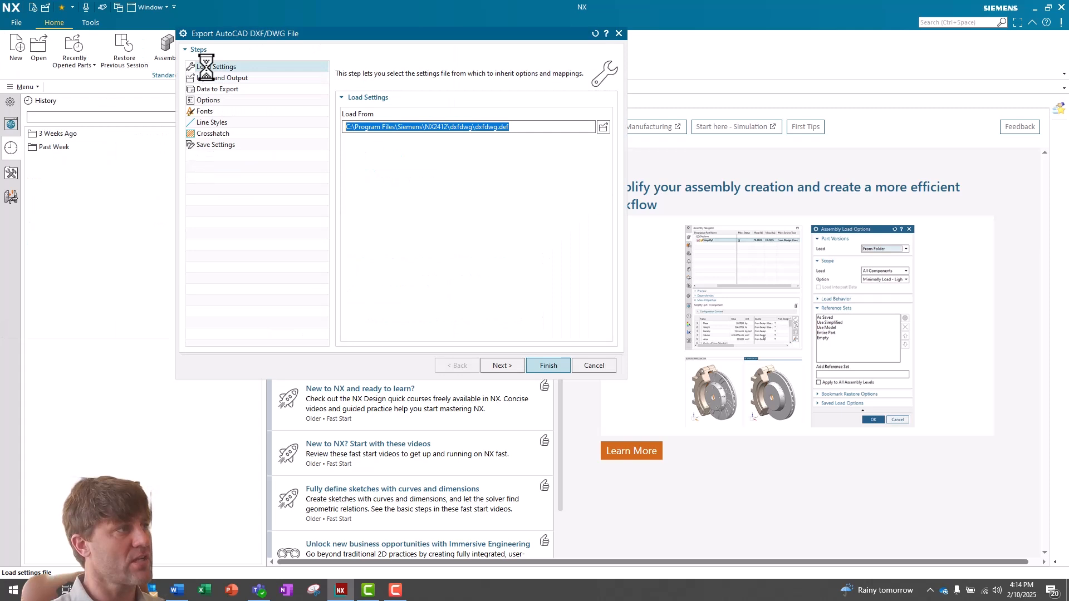
{"action": "left_click", "coordinate": [604, 127]}
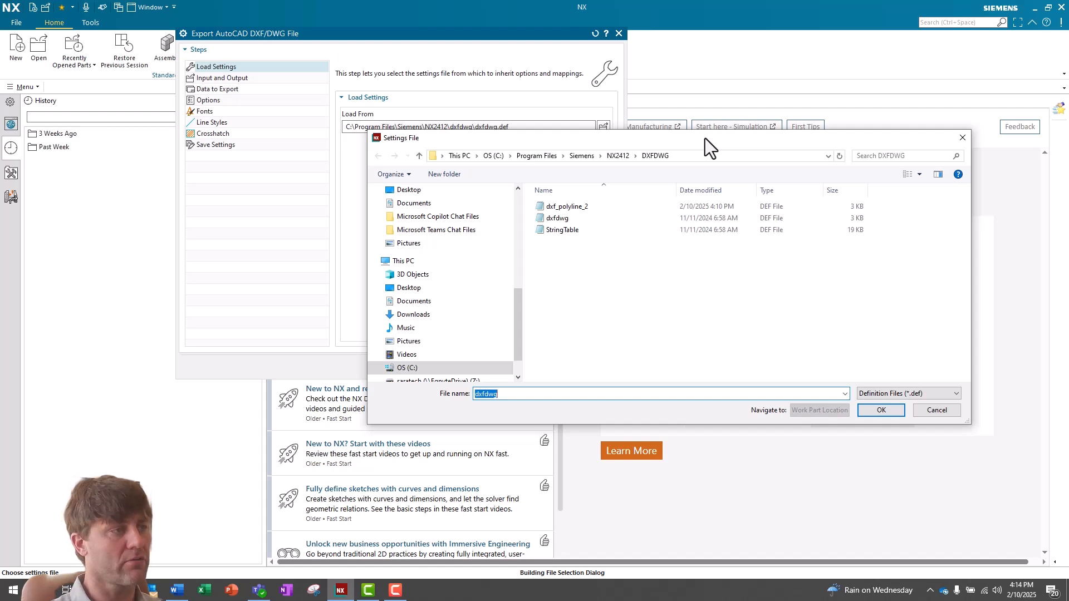
Cancel the settings browse and create a new model part named Spline
{"action": "left_click", "coordinate": [944, 412]}
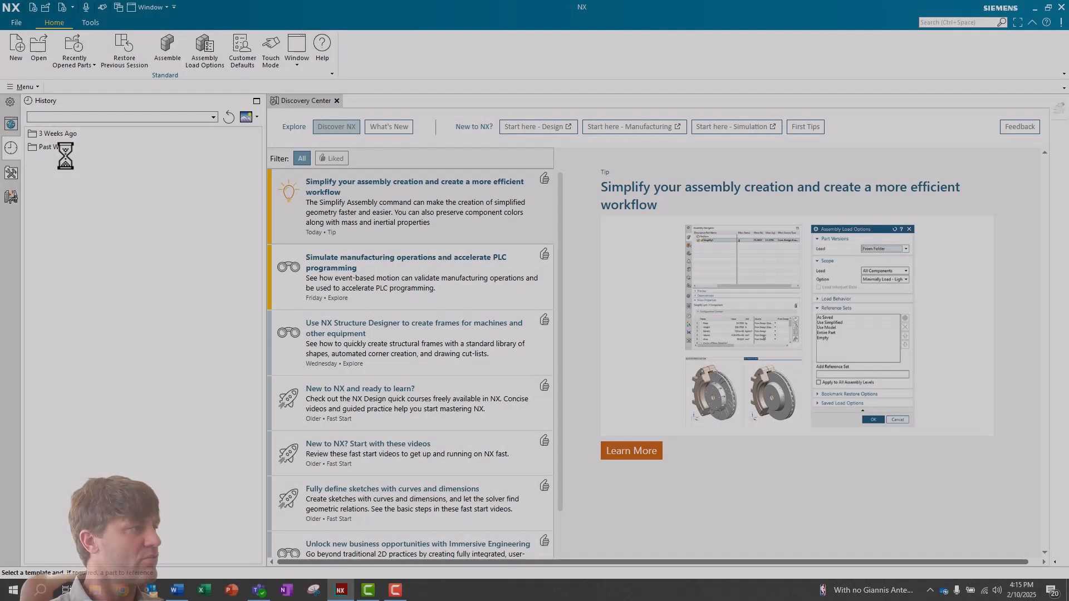
{"action": "left_click", "coordinate": [349, 462]}
{"action": "type", "text": "Spl"}
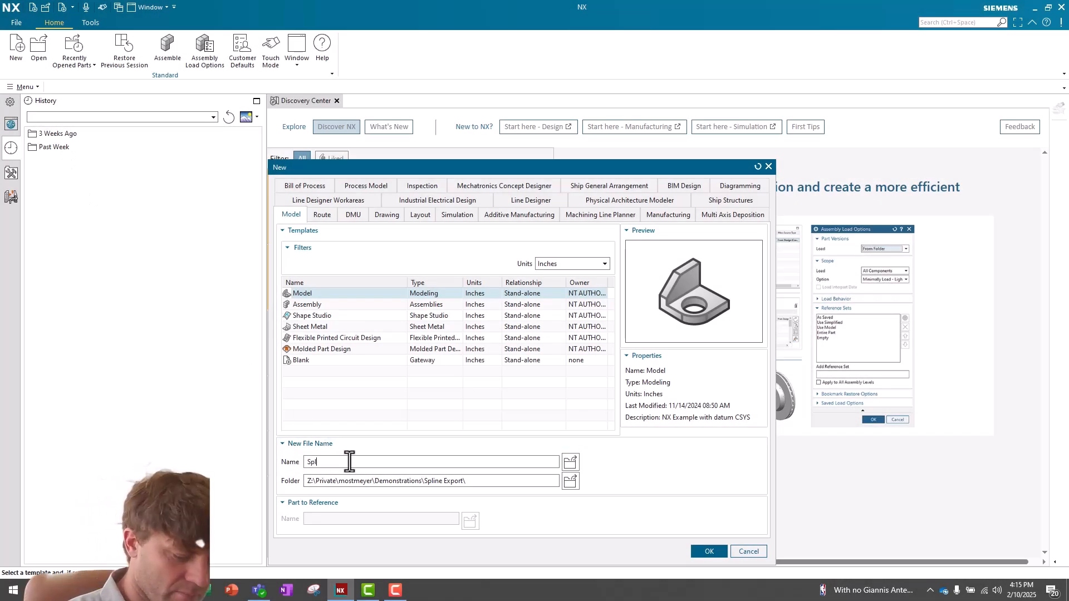
{"action": "type", "text": "ine"}
{"action": "left_click", "coordinate": [708, 551]}
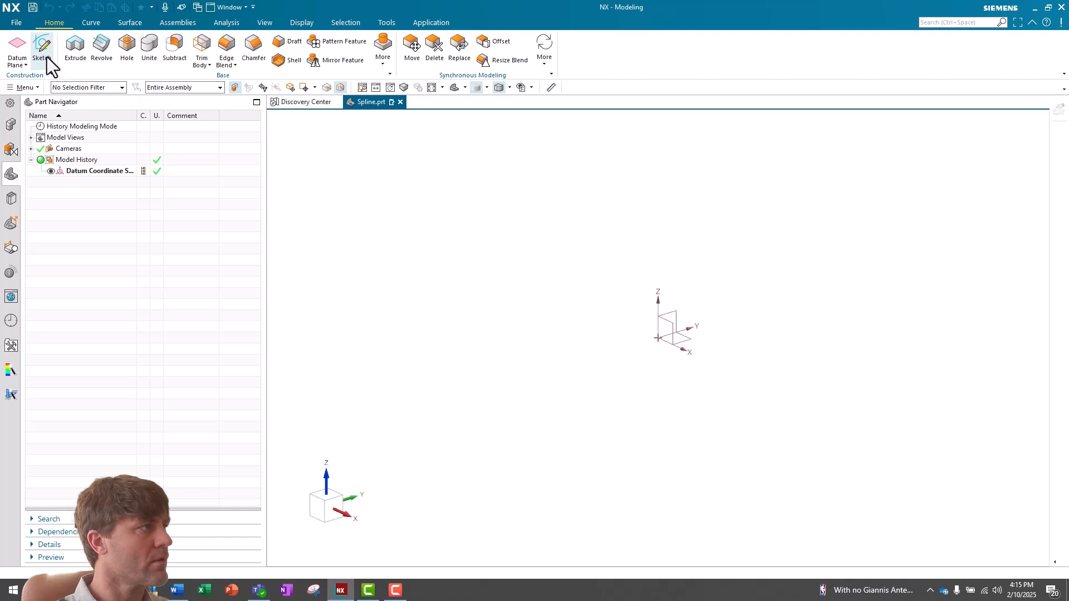
Start a new sketch on the XY plane
{"action": "left_click", "coordinate": [47, 57]}
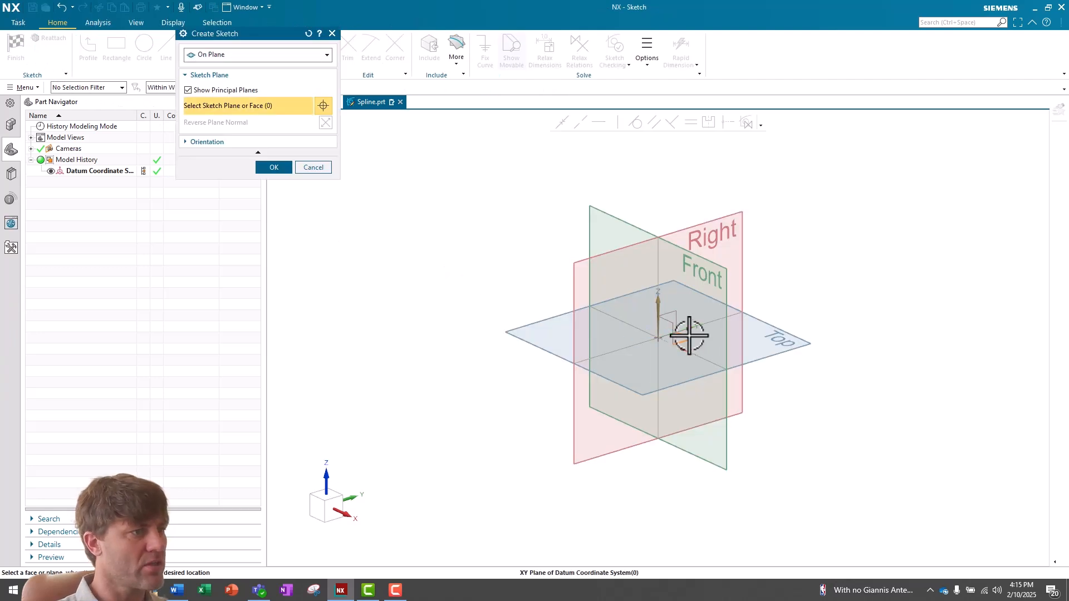
{"action": "left_click", "coordinate": [689, 334]}
{"action": "left_click", "coordinate": [274, 168]}
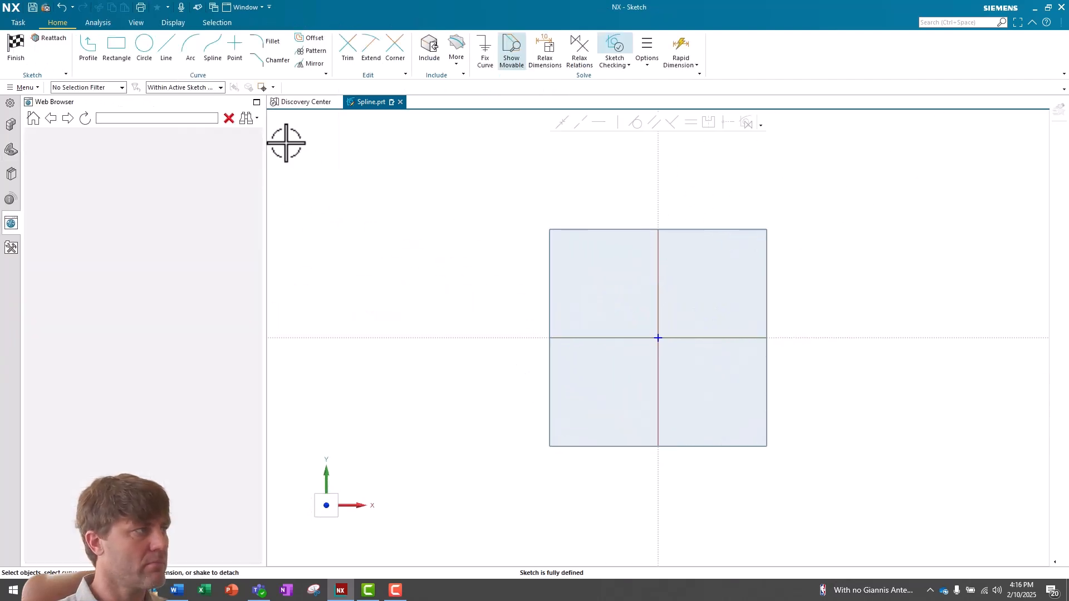
Draw a seven-point Studio Spline
{"action": "left_click", "coordinate": [213, 48]}
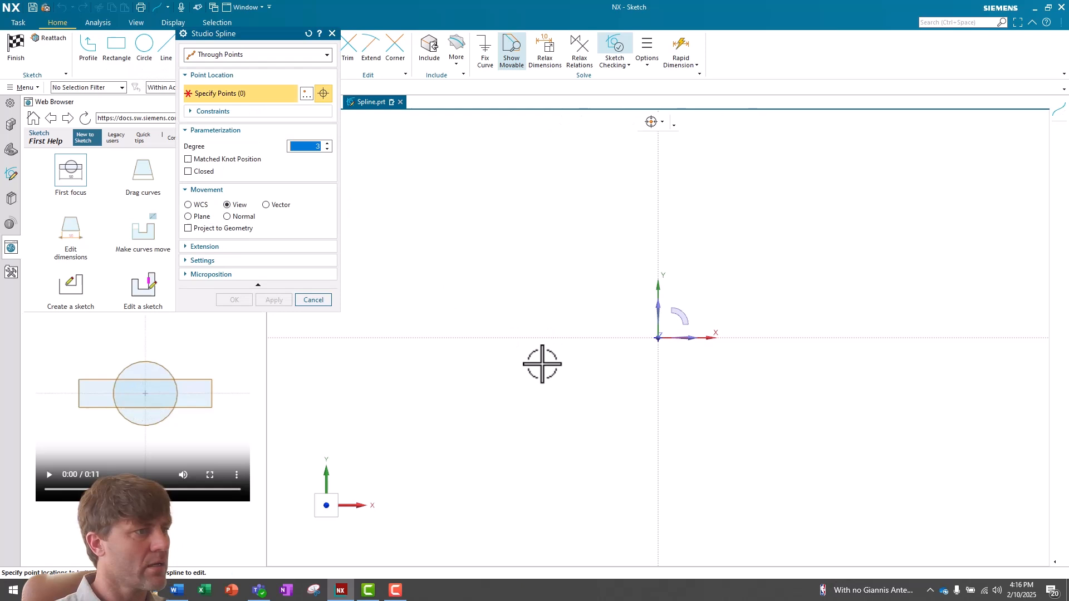
{"action": "left_click", "coordinate": [606, 392]}
{"action": "left_click", "coordinate": [493, 258]}
{"action": "left_click", "coordinate": [587, 193]}
{"action": "left_click", "coordinate": [791, 179]}
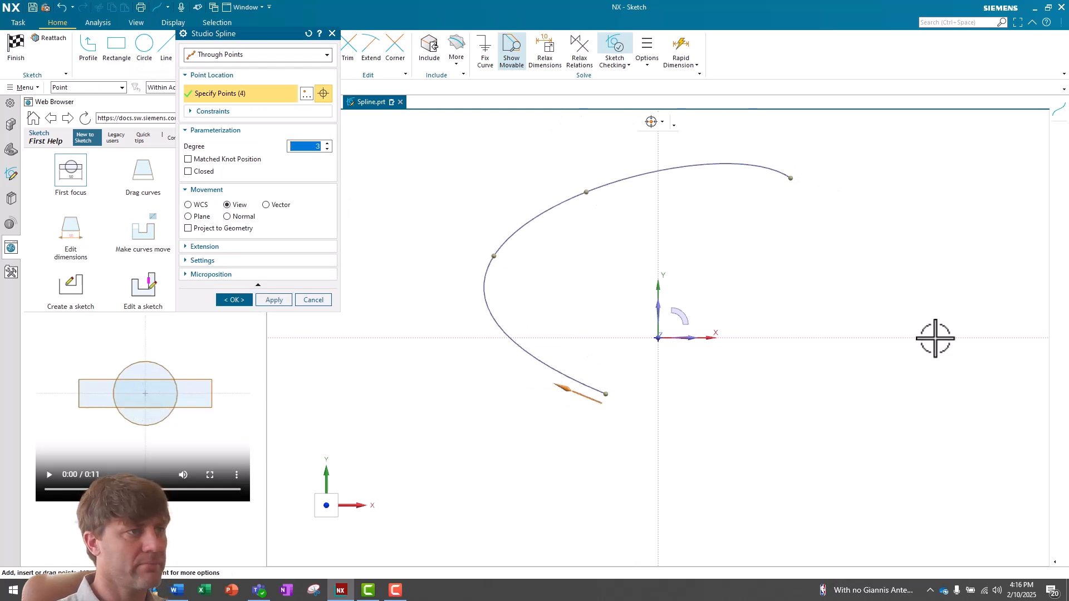
{"action": "left_click", "coordinate": [936, 363]}
{"action": "left_click", "coordinate": [787, 402]}
{"action": "left_click", "coordinate": [787, 309]}
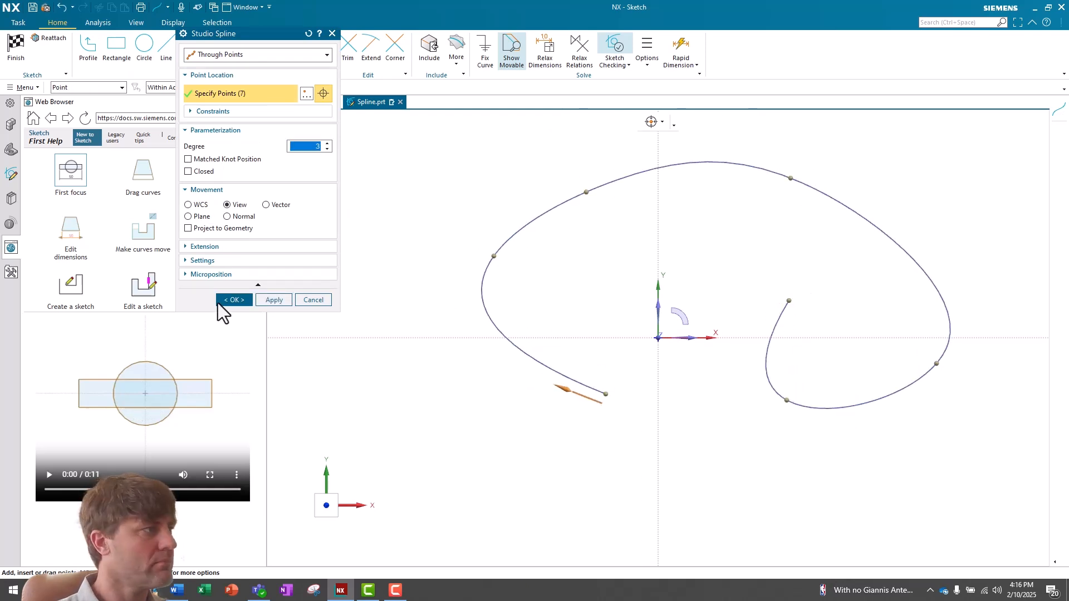
{"action": "left_click", "coordinate": [232, 300]}
Add a small circle inside the spline and finish the sketch
{"action": "left_click", "coordinate": [144, 49]}
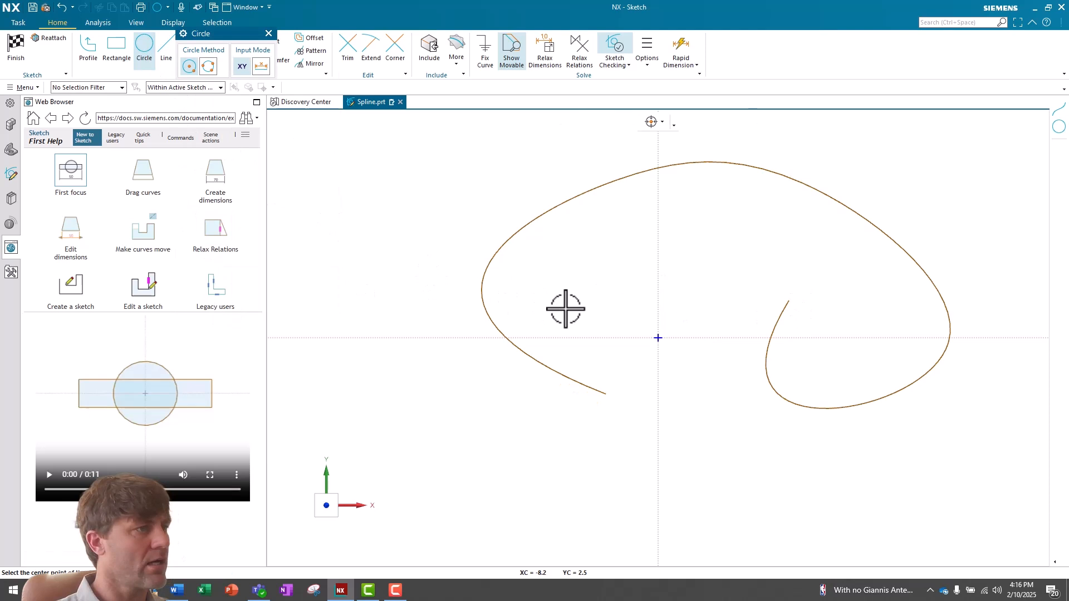
{"action": "left_click", "coordinate": [640, 293]}
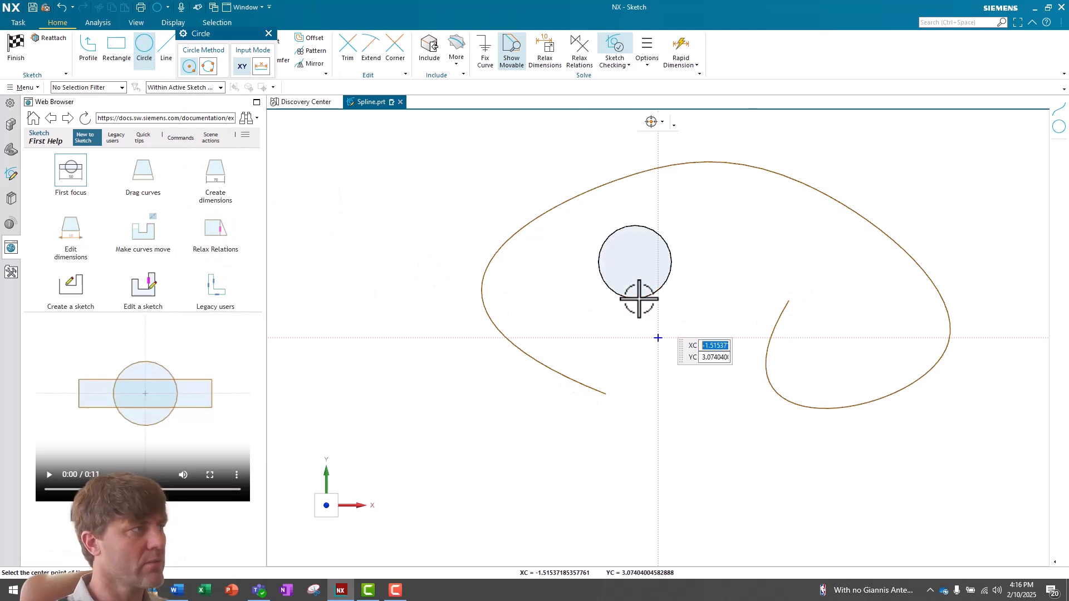
{"action": "left_click", "coordinate": [270, 38]}
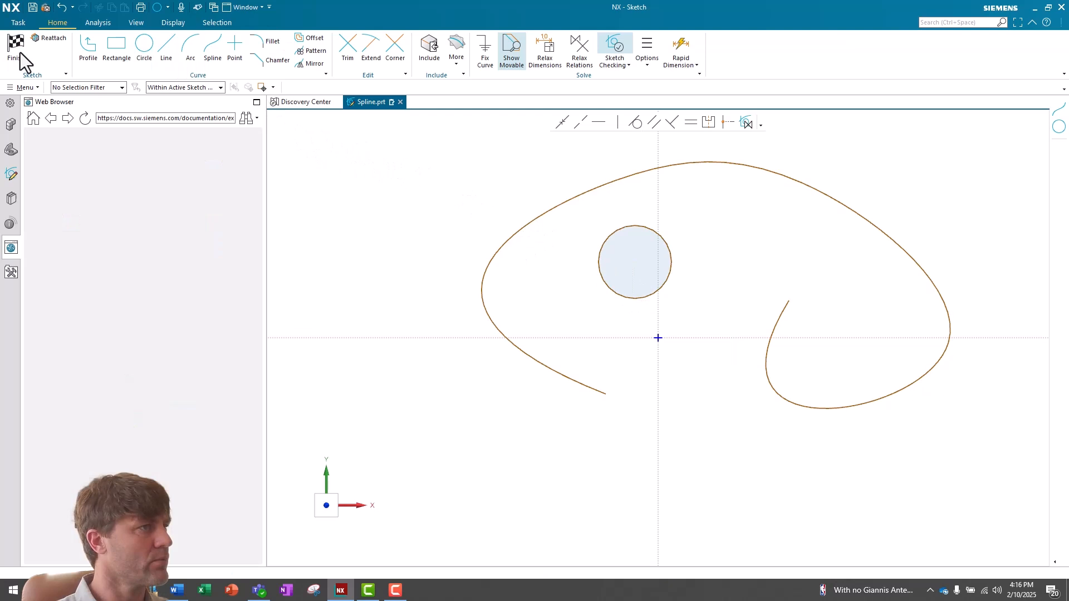
{"action": "left_click", "coordinate": [17, 47]}
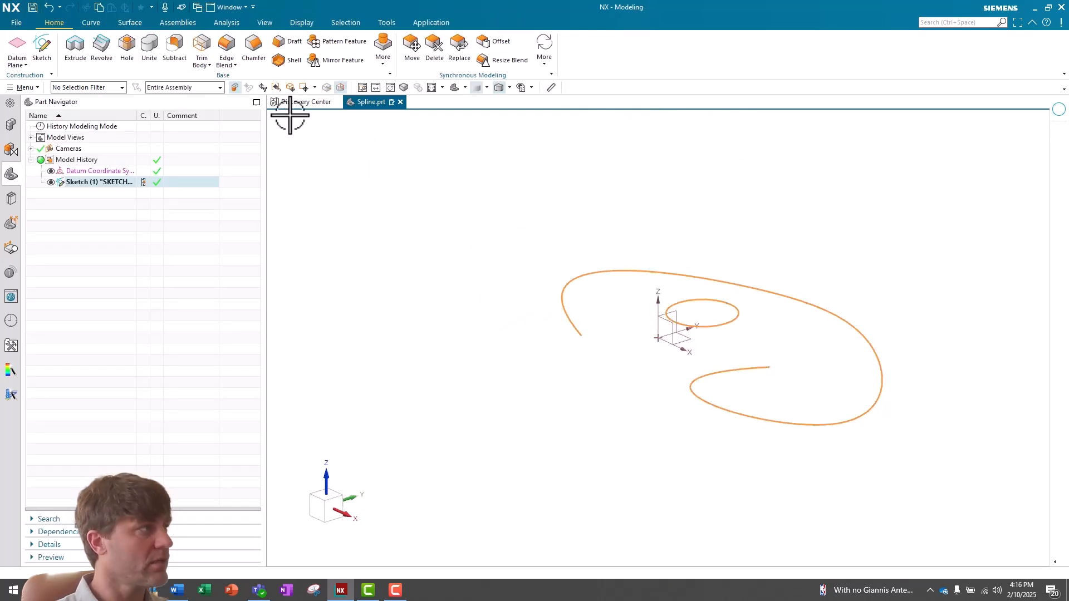
{"action": "left_click", "coordinate": [15, 23]}
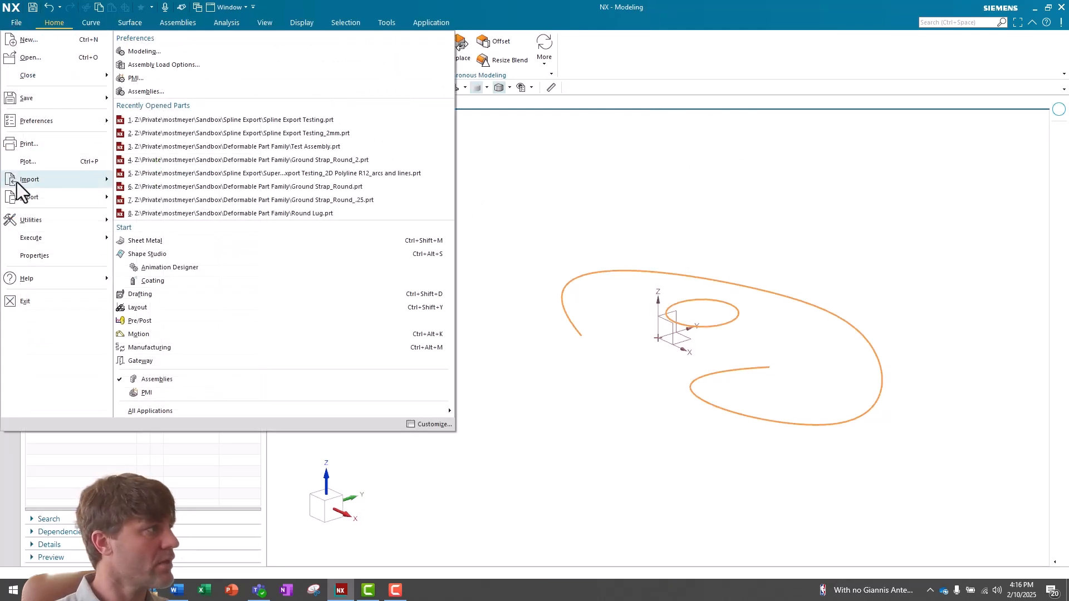
{"action": "mouse_move", "coordinate": [30, 197]}
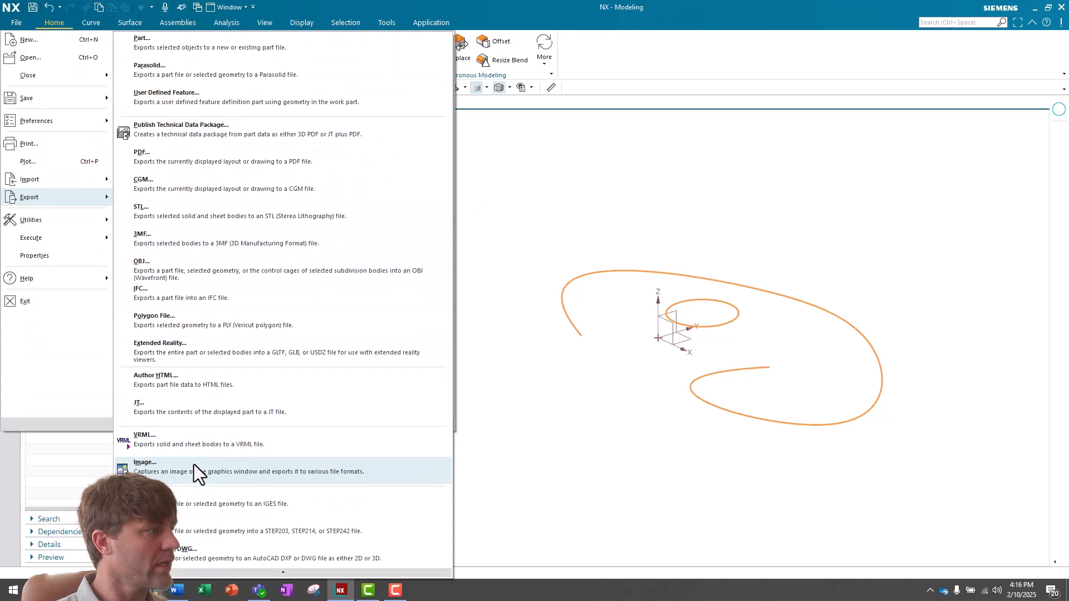
{"action": "scroll", "coordinate": [183, 546], "scroll_direction": "down", "scroll_amount": 1}
In the DXF/DWG export, load the dxfdwg settings file
{"action": "left_click", "coordinate": [178, 549]}
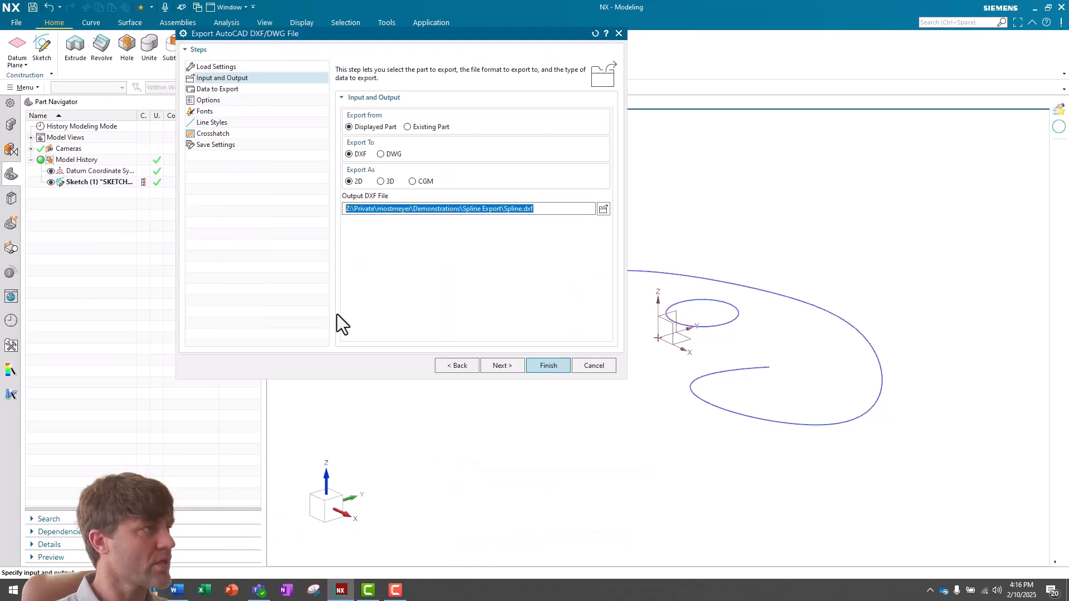
{"action": "left_click", "coordinate": [221, 66]}
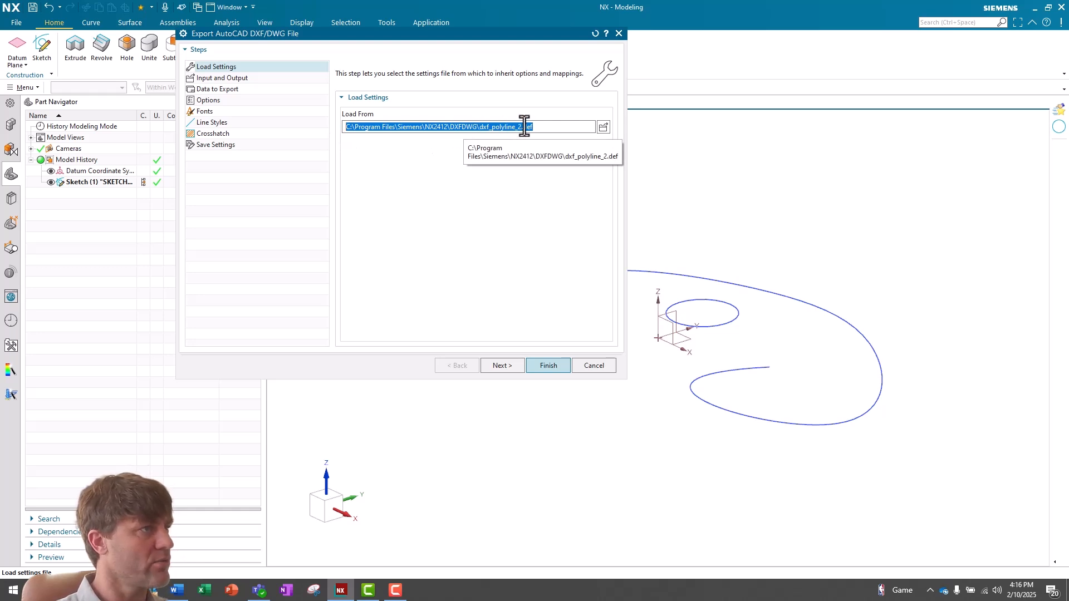
{"action": "left_click", "coordinate": [604, 128]}
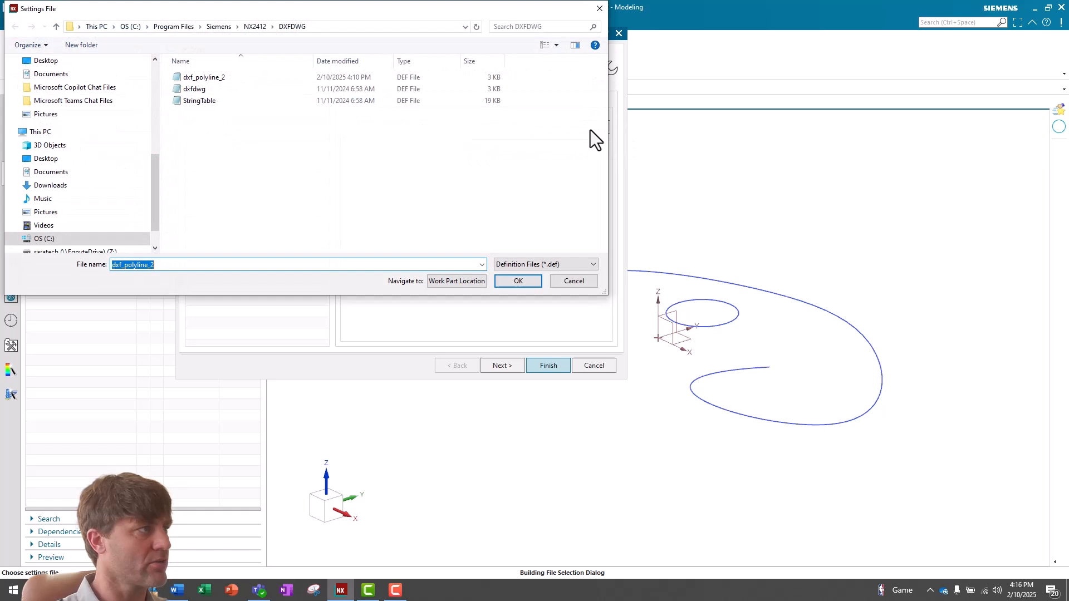
{"action": "left_click", "coordinate": [215, 90]}
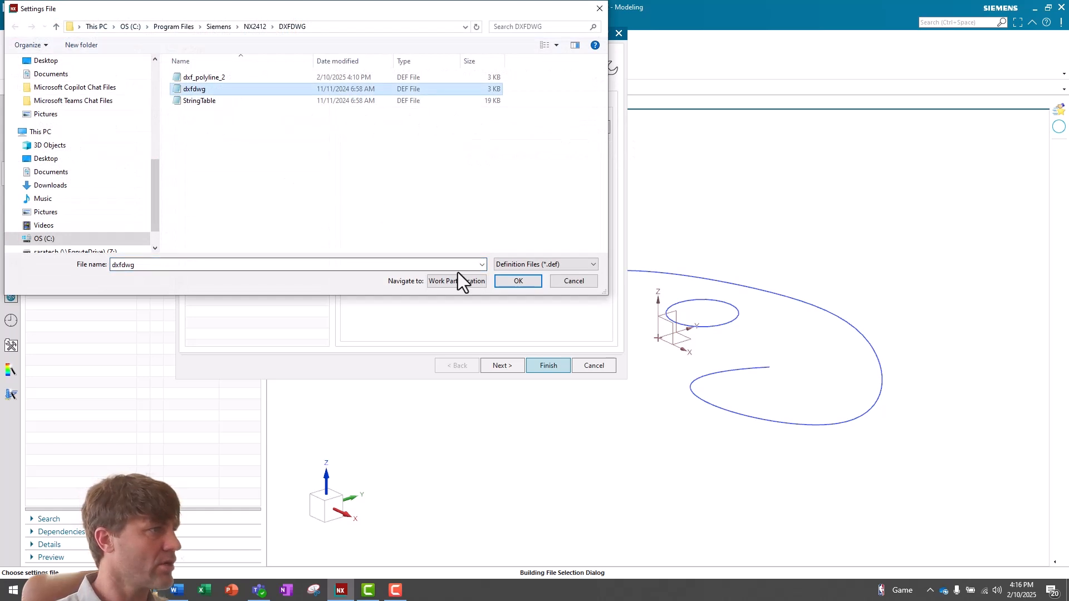
{"action": "left_click", "coordinate": [517, 281]}
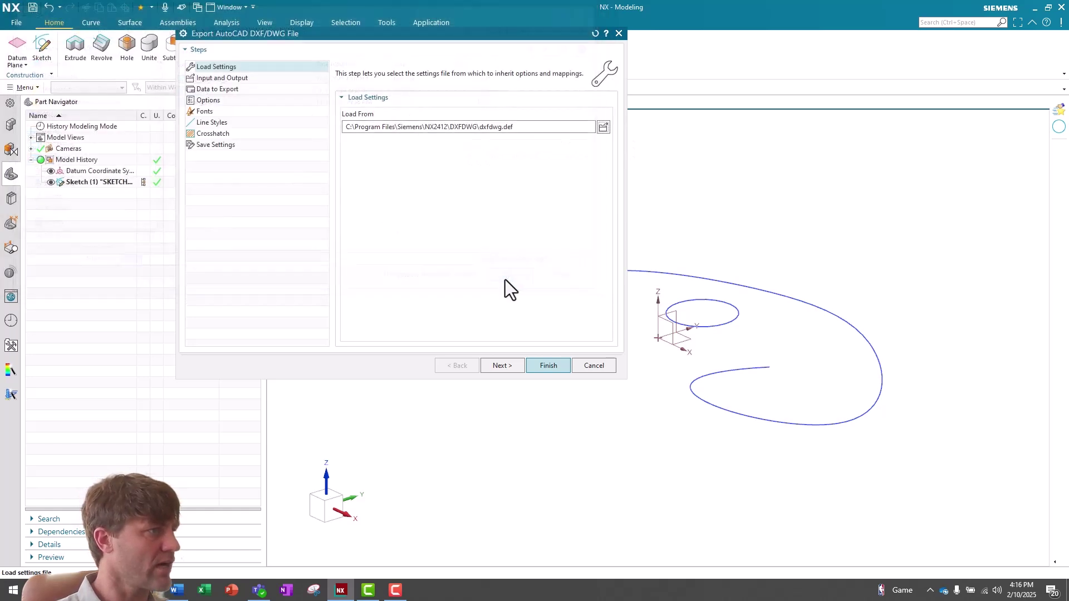
{"action": "left_click", "coordinate": [236, 78]}
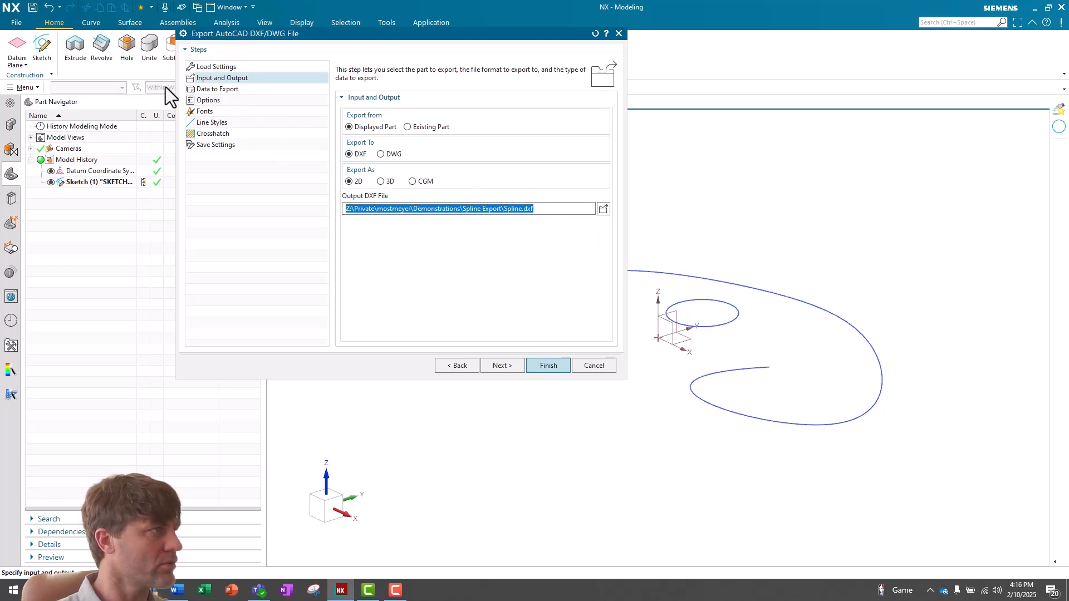
Export selected objects only, filtering to curves and selecting the sketch's spline and circle
{"action": "left_click", "coordinate": [216, 90]}
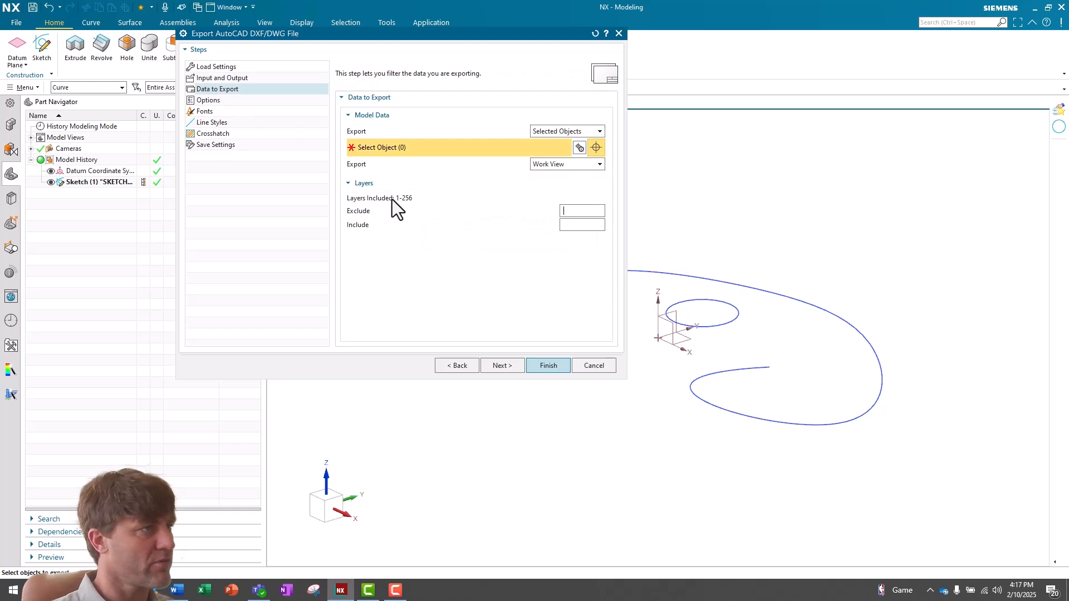
{"action": "left_click", "coordinate": [565, 130]}
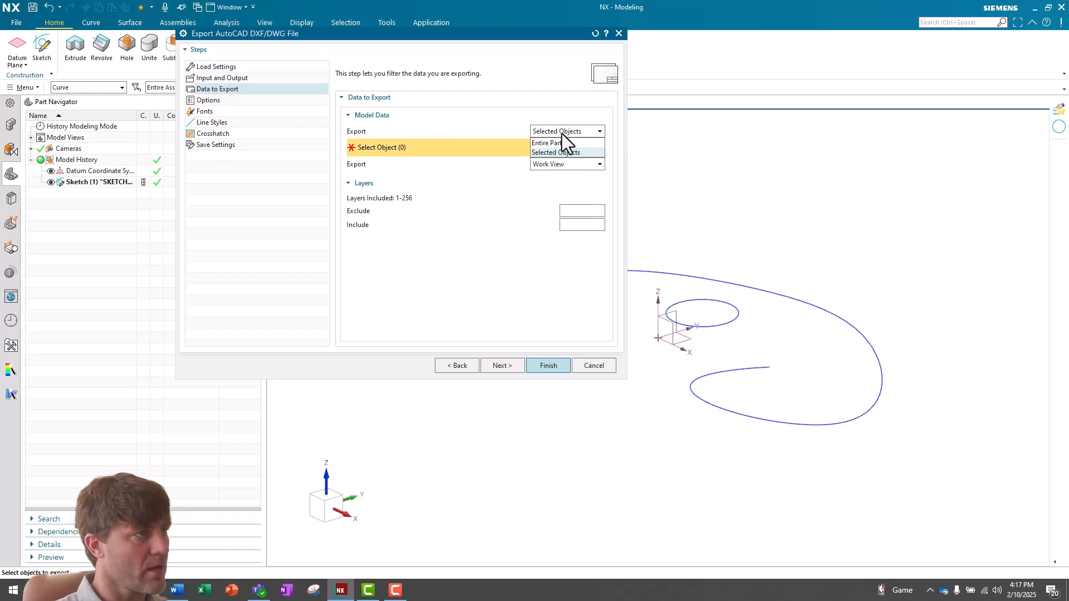
{"action": "left_click", "coordinate": [555, 154]}
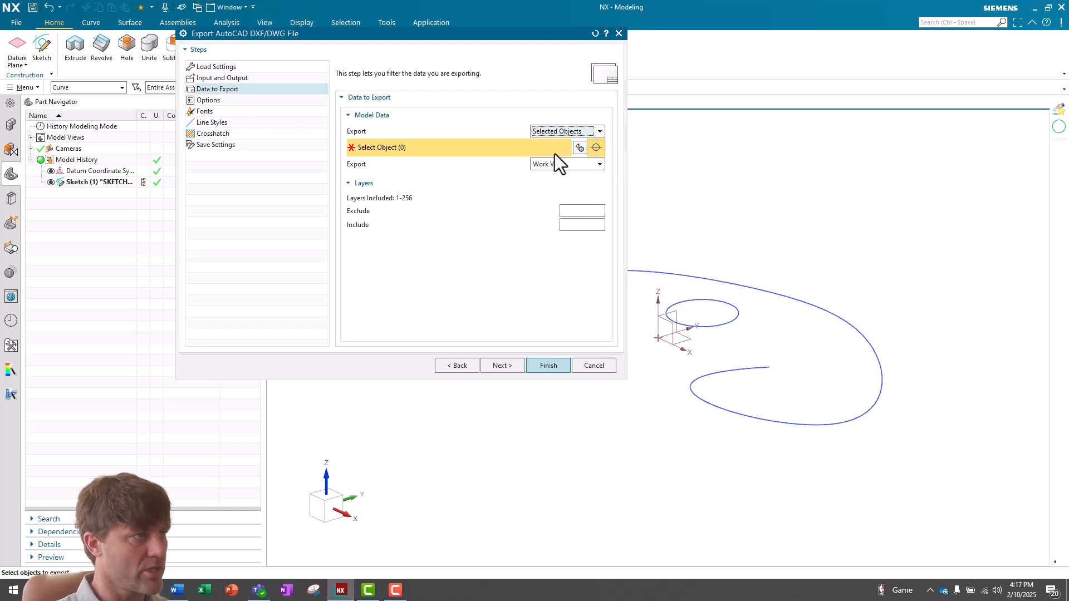
{"action": "left_click", "coordinate": [120, 88]}
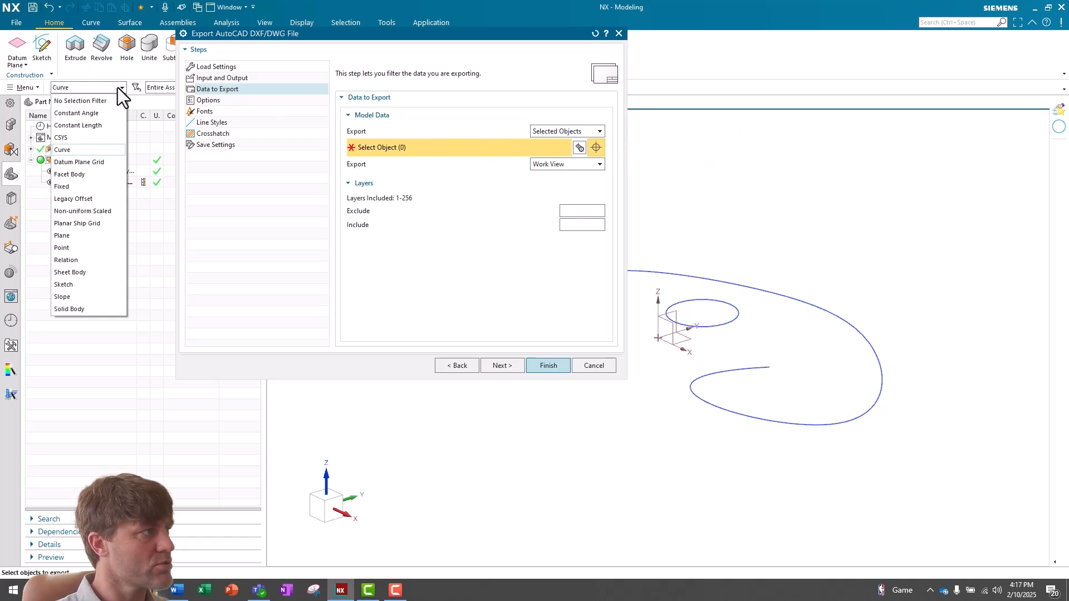
{"action": "left_click", "coordinate": [73, 150]}
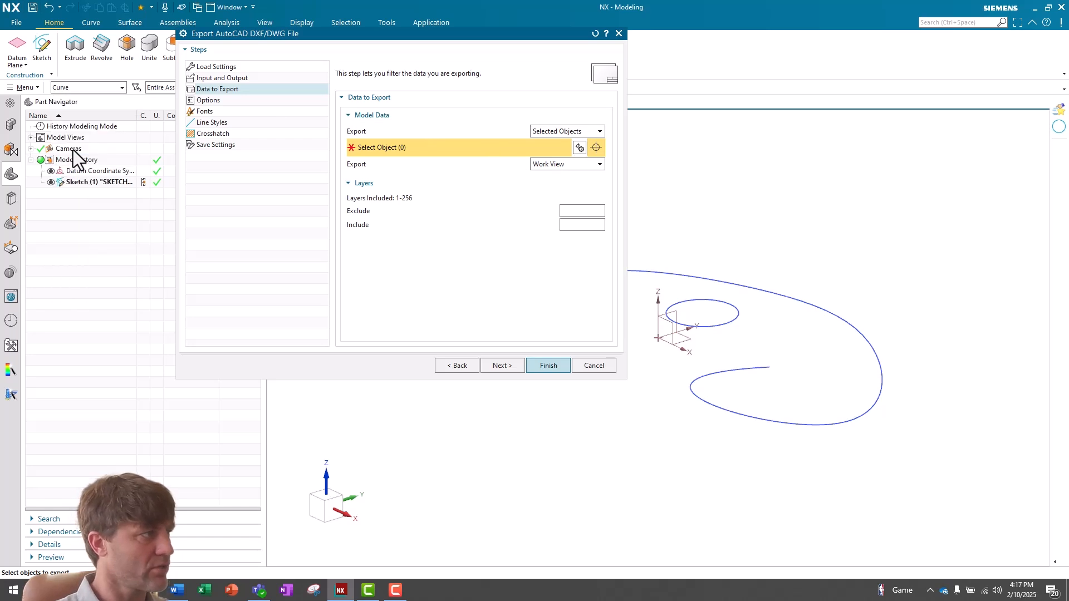
{"action": "left_click", "coordinate": [87, 182]}
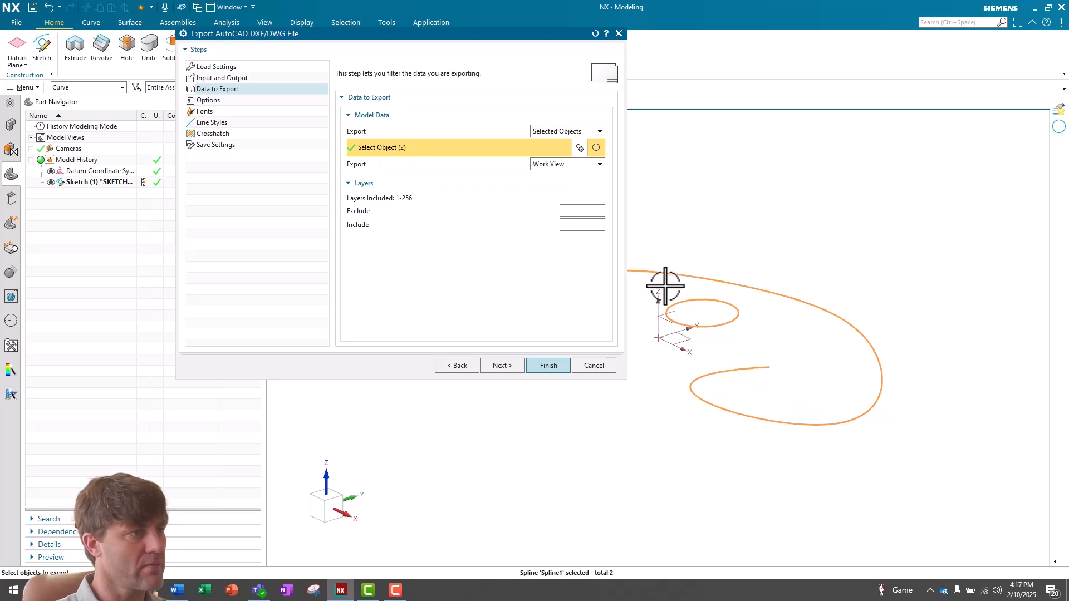
Export from the Top view, finish the export and save the modified part so it runs
{"action": "left_click", "coordinate": [553, 165]}
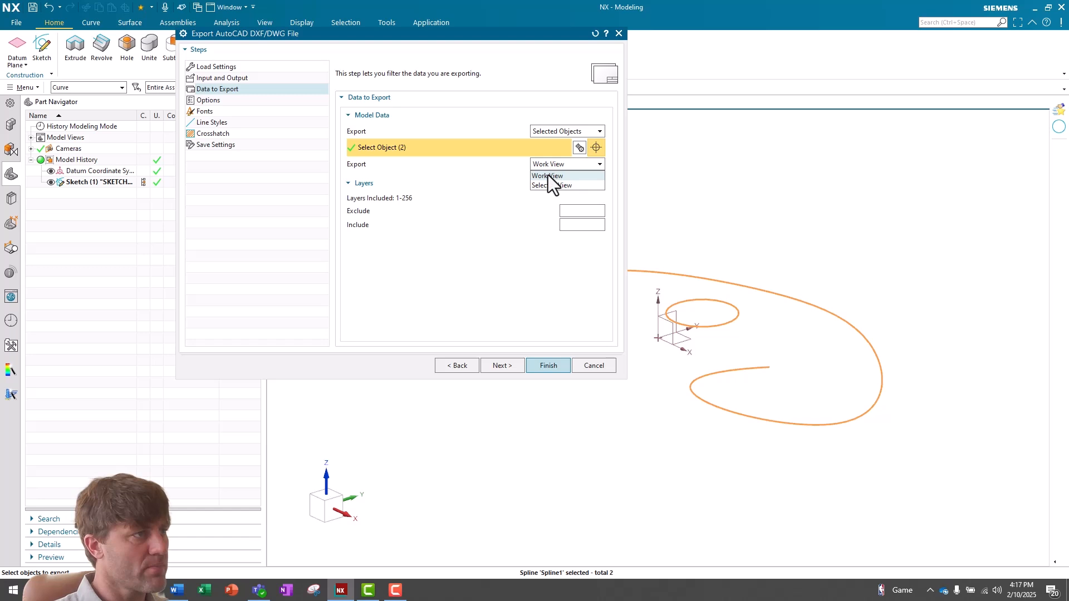
{"action": "left_click", "coordinate": [548, 185]}
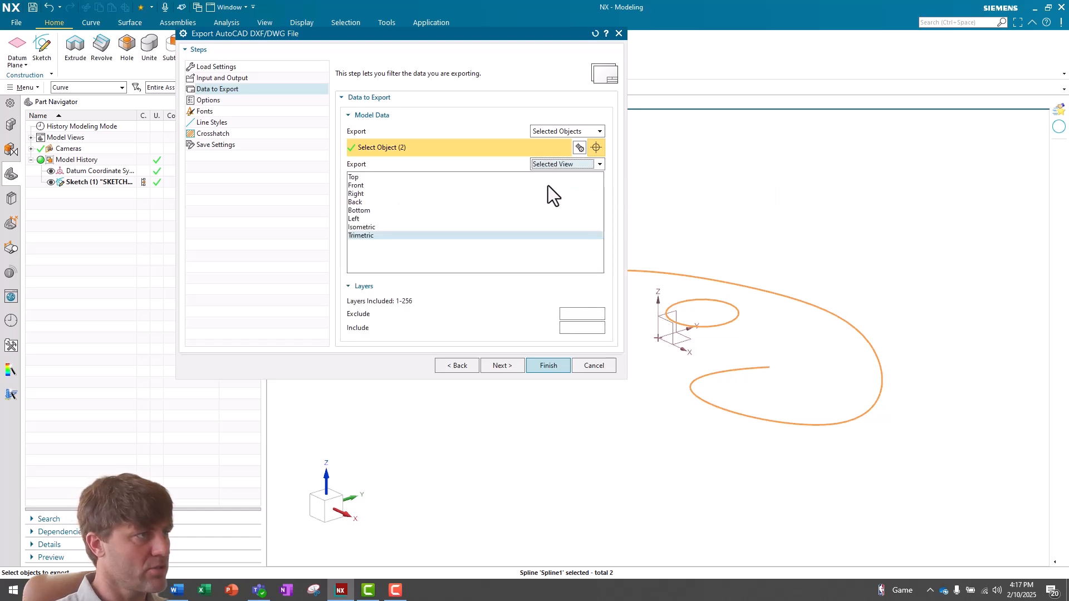
{"action": "left_click", "coordinate": [355, 177]}
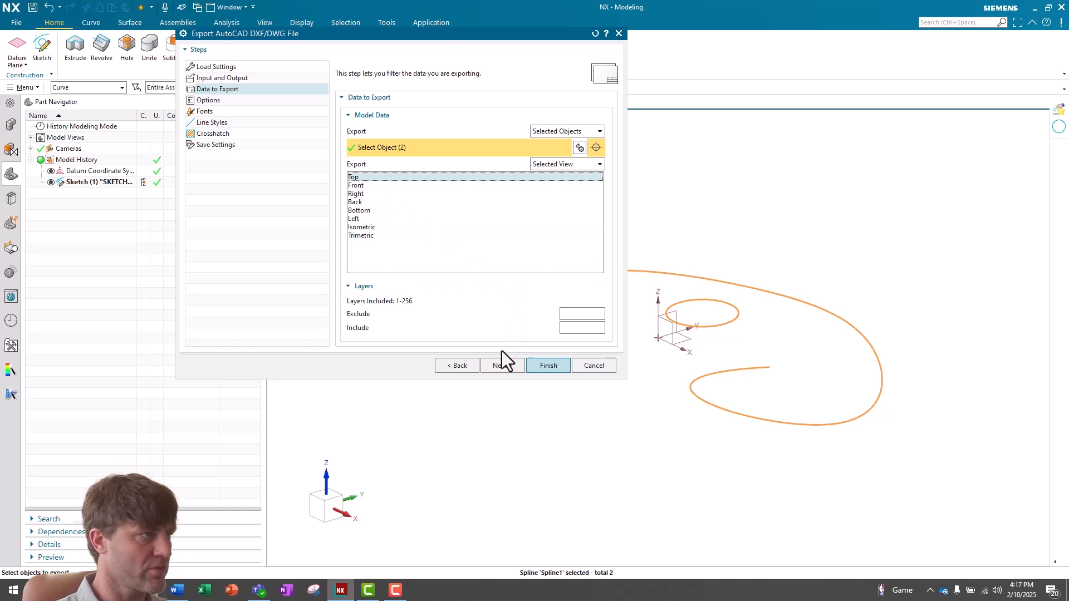
{"action": "left_click", "coordinate": [502, 365]}
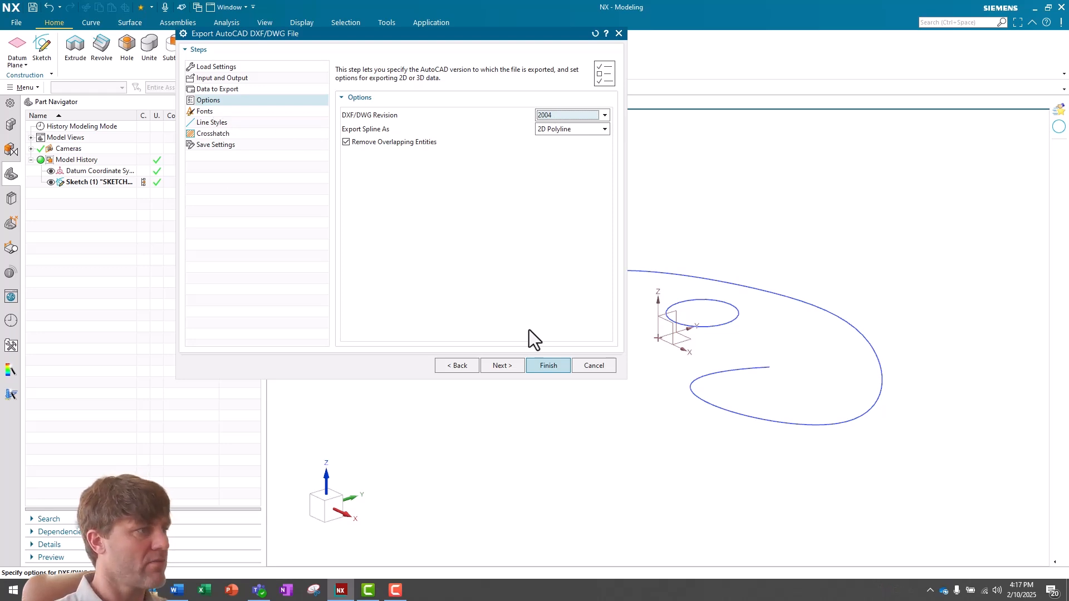
{"action": "left_click", "coordinate": [545, 368]}
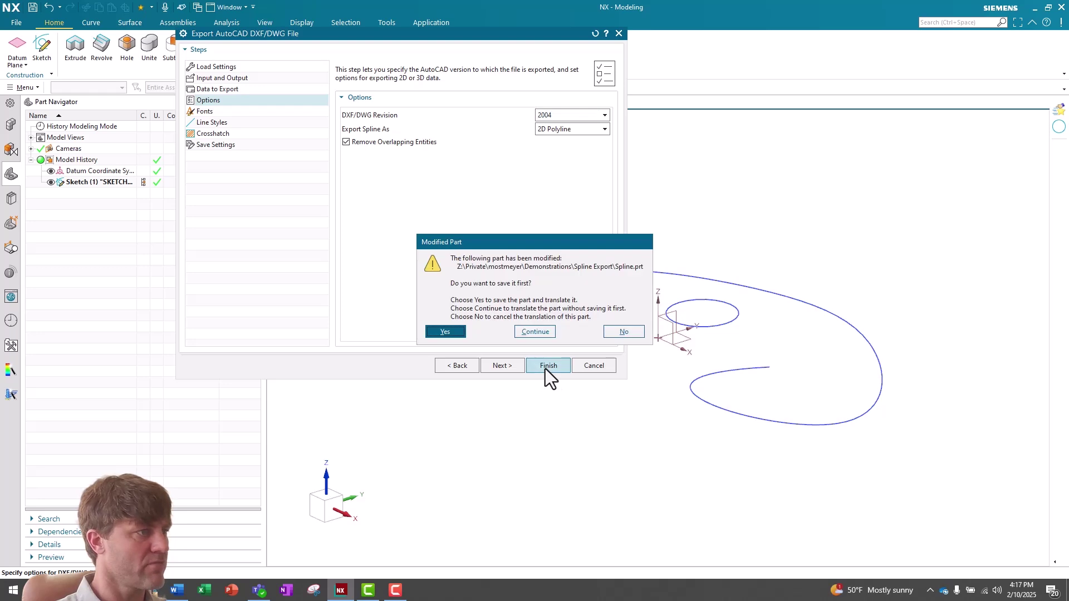
{"action": "left_click", "coordinate": [445, 334]}
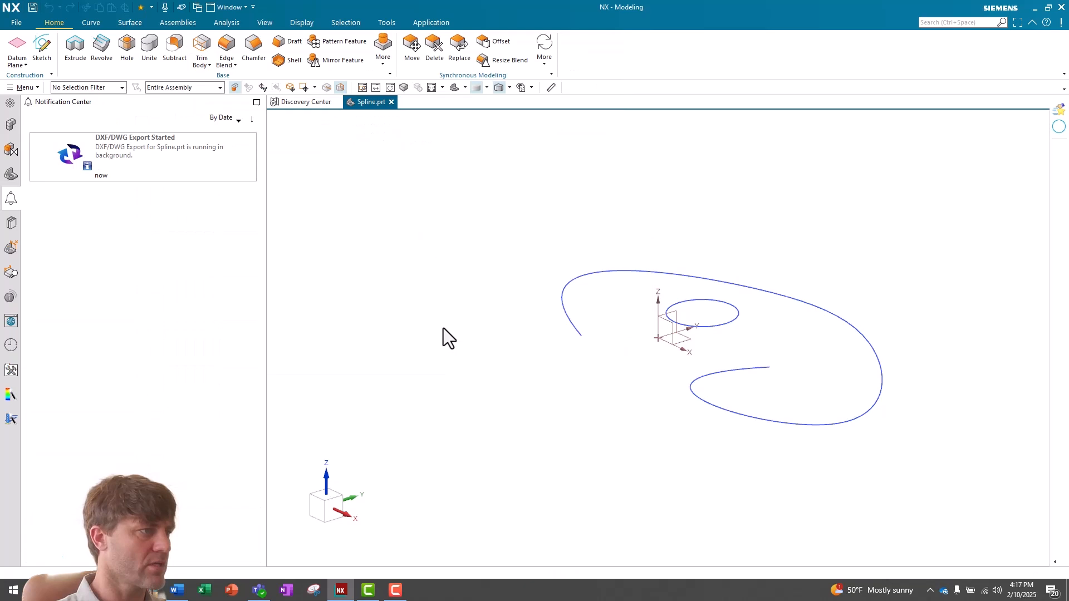
Start a new AutoCAD DXF/DWG export of the part and reach the Load Settings step
{"action": "left_click", "coordinate": [20, 21]}
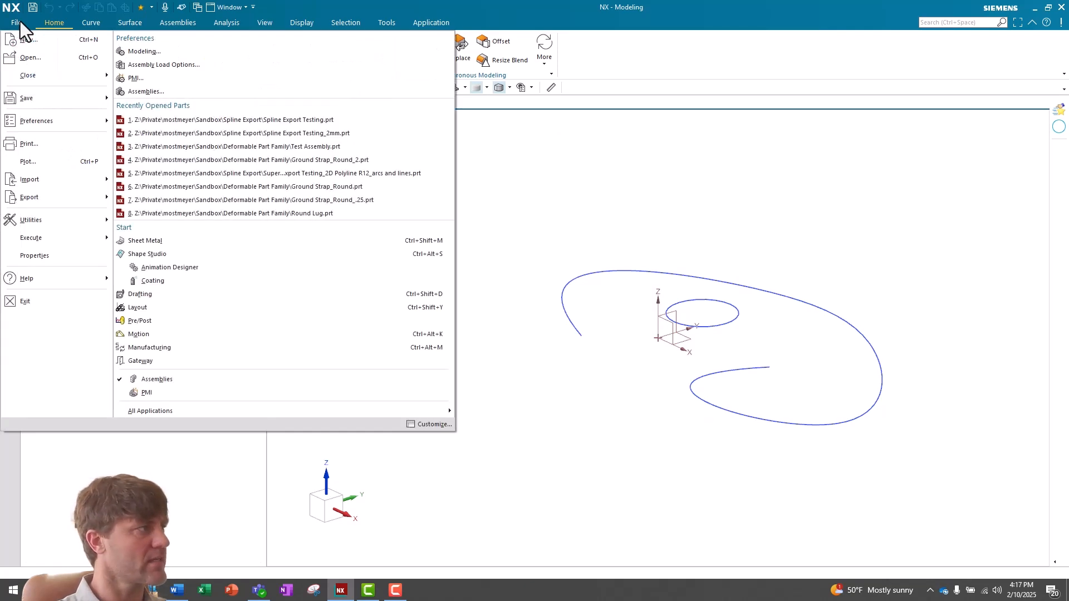
{"action": "left_click", "coordinate": [34, 201]}
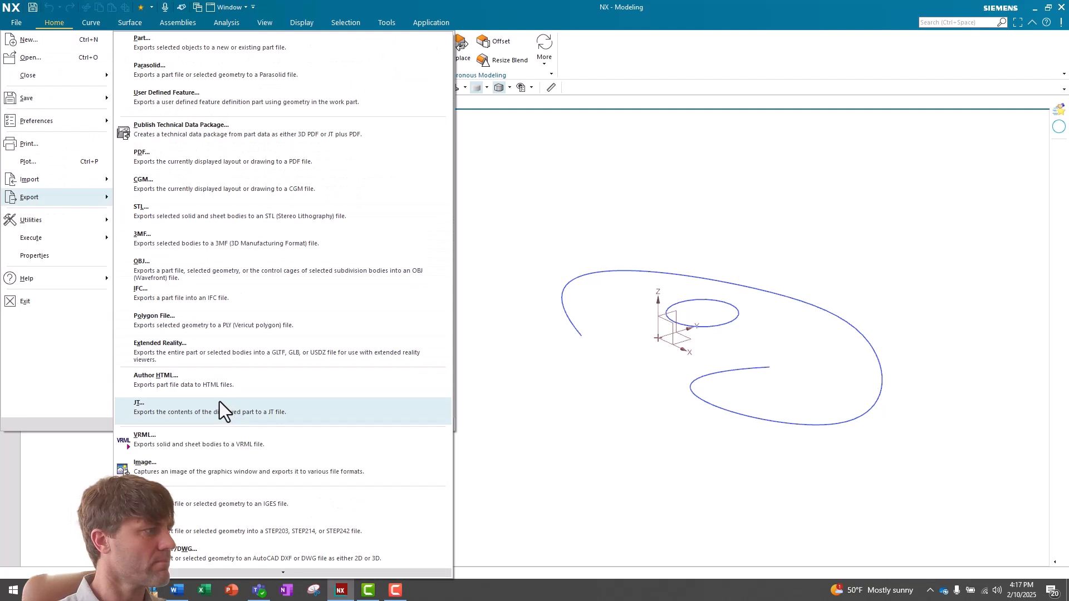
{"action": "scroll", "coordinate": [178, 543], "scroll_direction": "down", "scroll_amount": 1}
{"action": "left_click", "coordinate": [185, 544]}
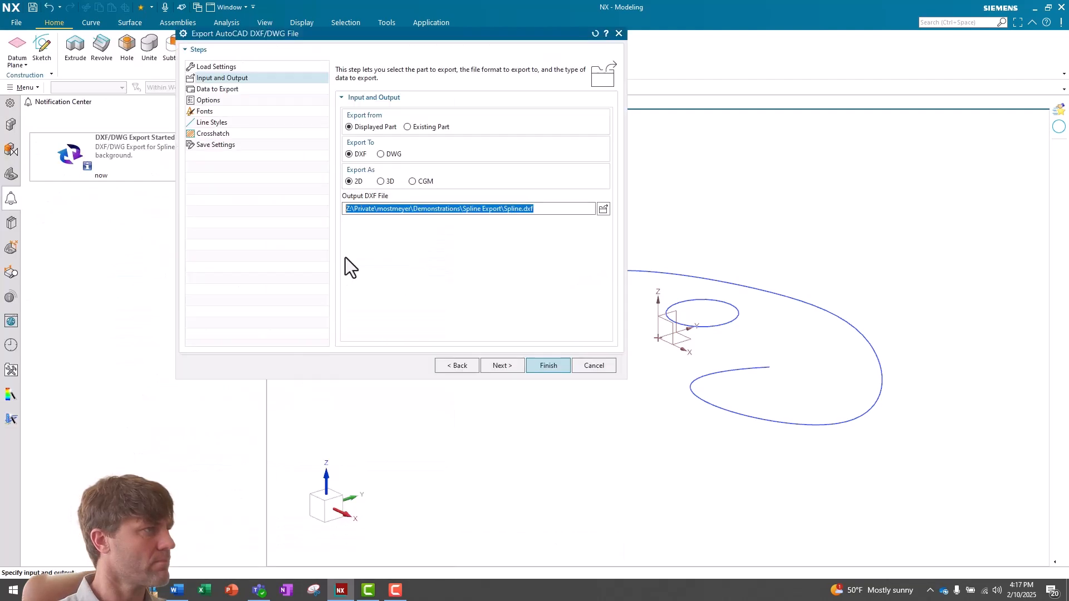
{"action": "left_click", "coordinate": [242, 69]}
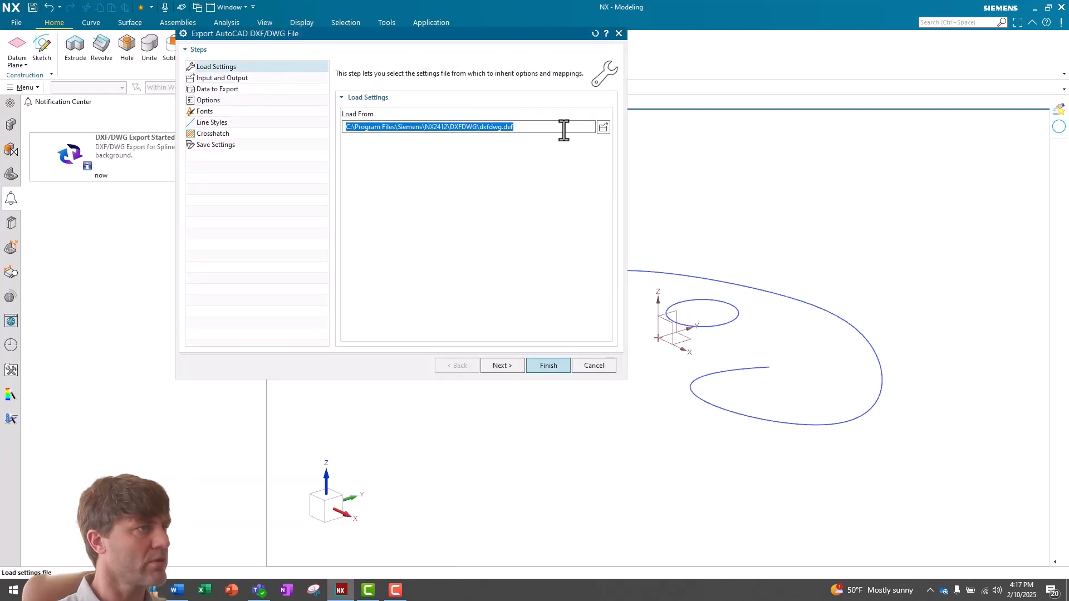
Load the dxf_polyline_2.def settings and prepare to rename the output file to Spline_2.dxf
{"action": "left_click", "coordinate": [602, 129]}
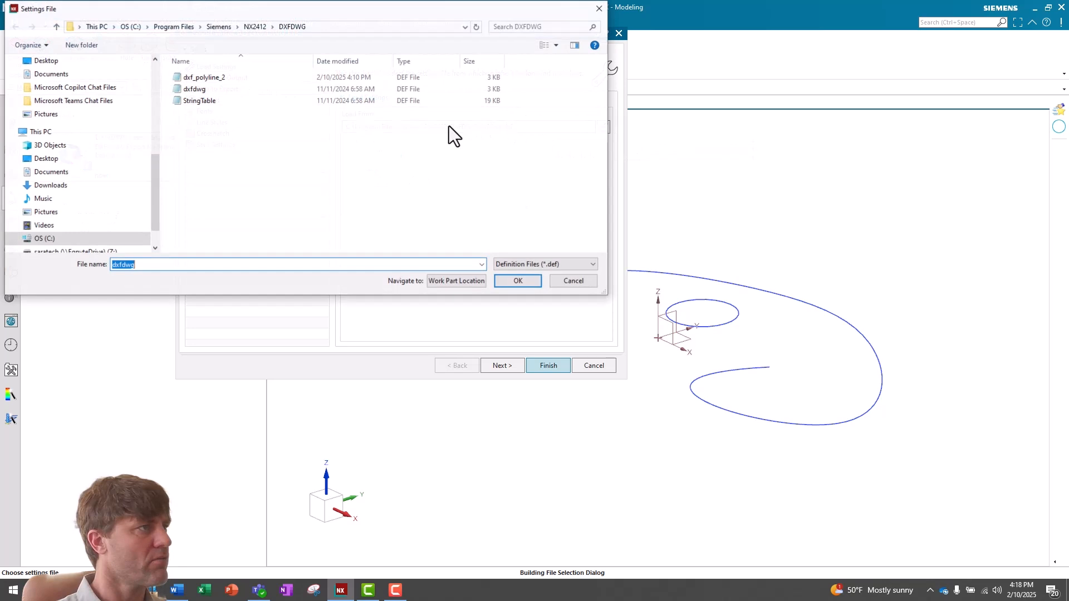
{"action": "left_click", "coordinate": [210, 80]}
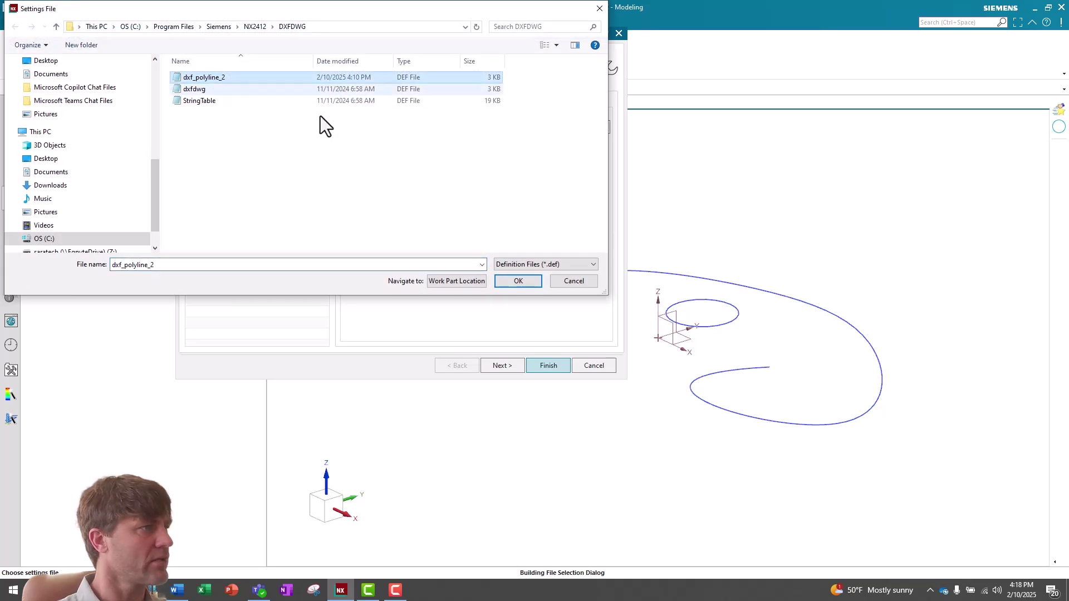
{"action": "left_click", "coordinate": [522, 282]}
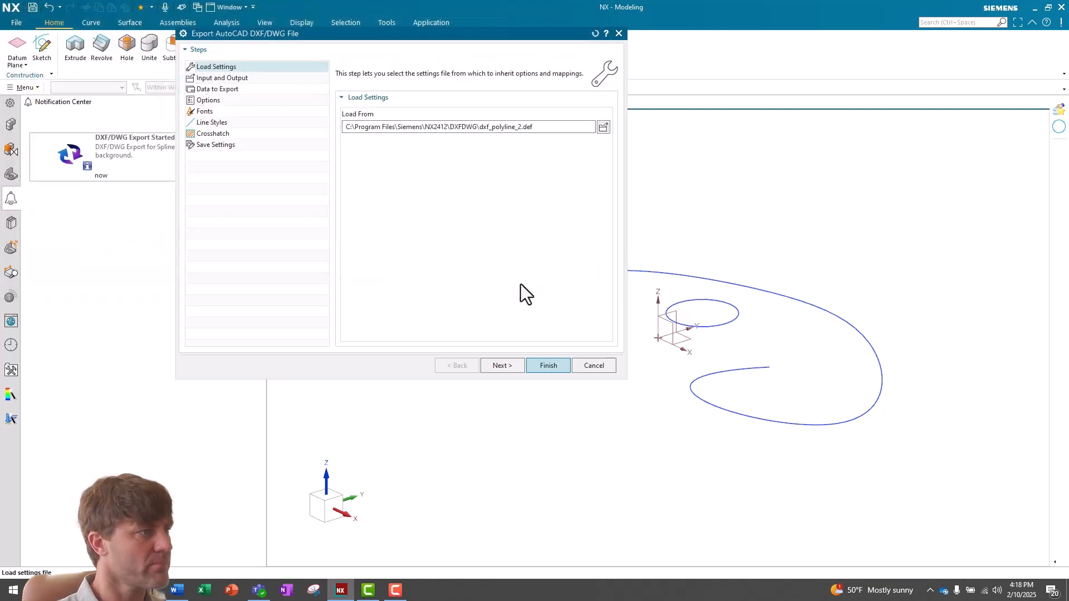
{"action": "left_click", "coordinate": [503, 368]}
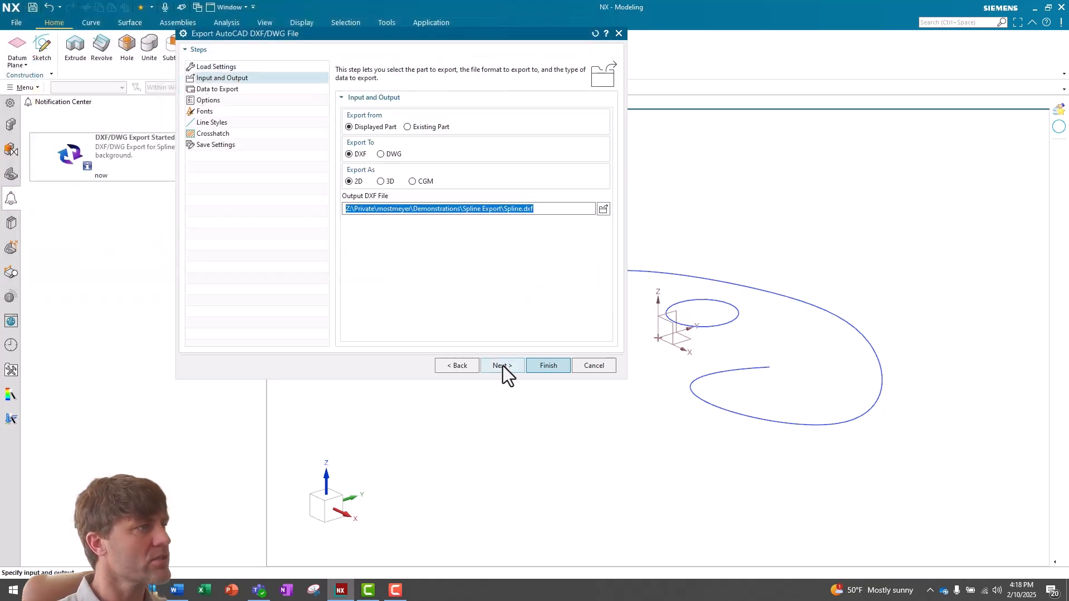
{"action": "left_click", "coordinate": [529, 209]}
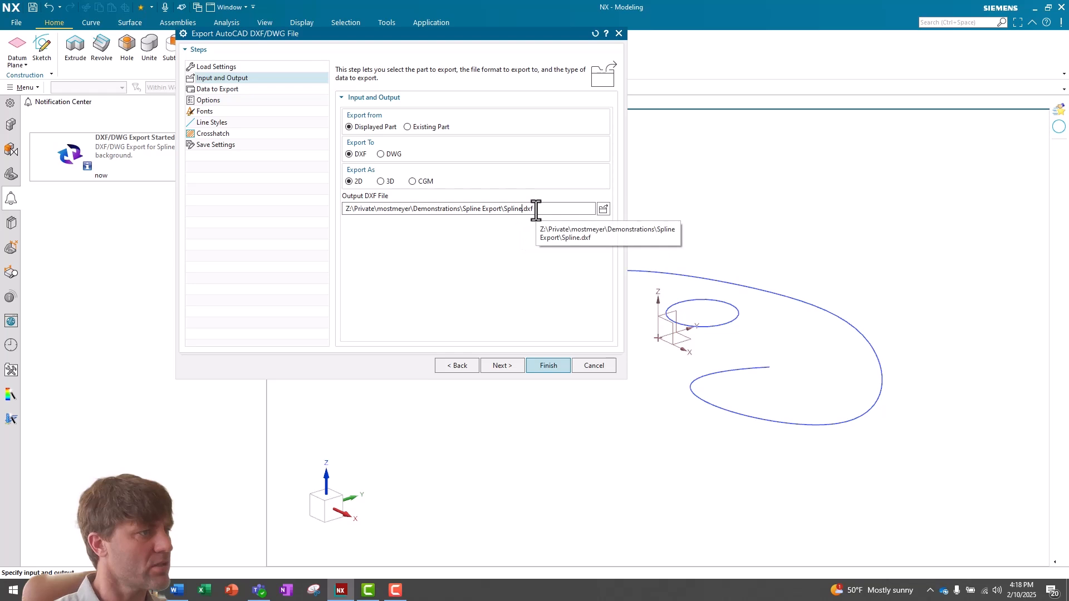
{"action": "type", "text": "_2"}
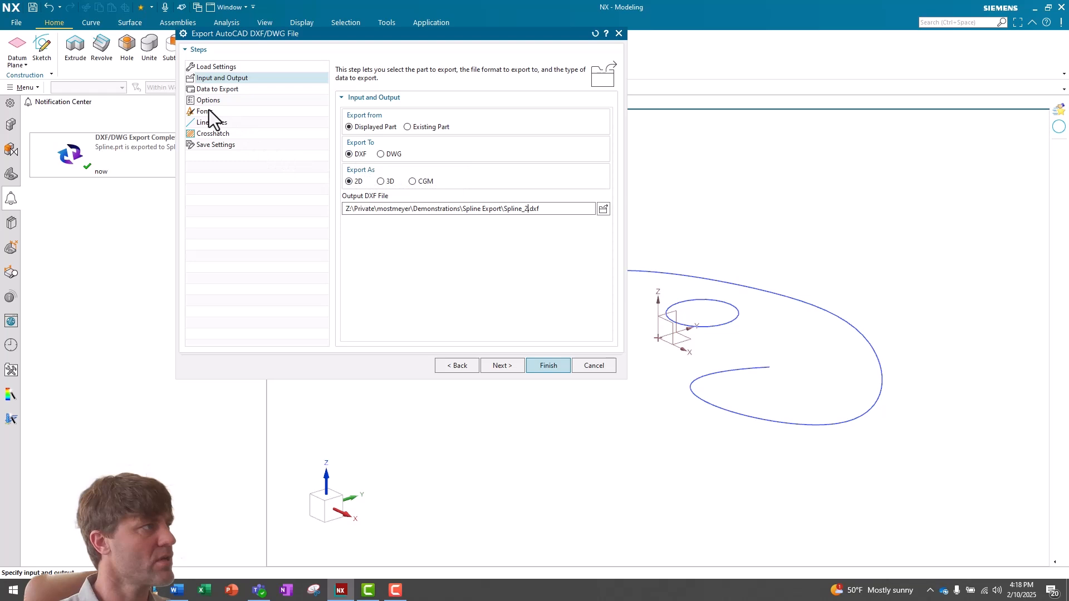
Choose the sketch from the Part Navigator as the data to export
{"action": "left_click", "coordinate": [212, 88]}
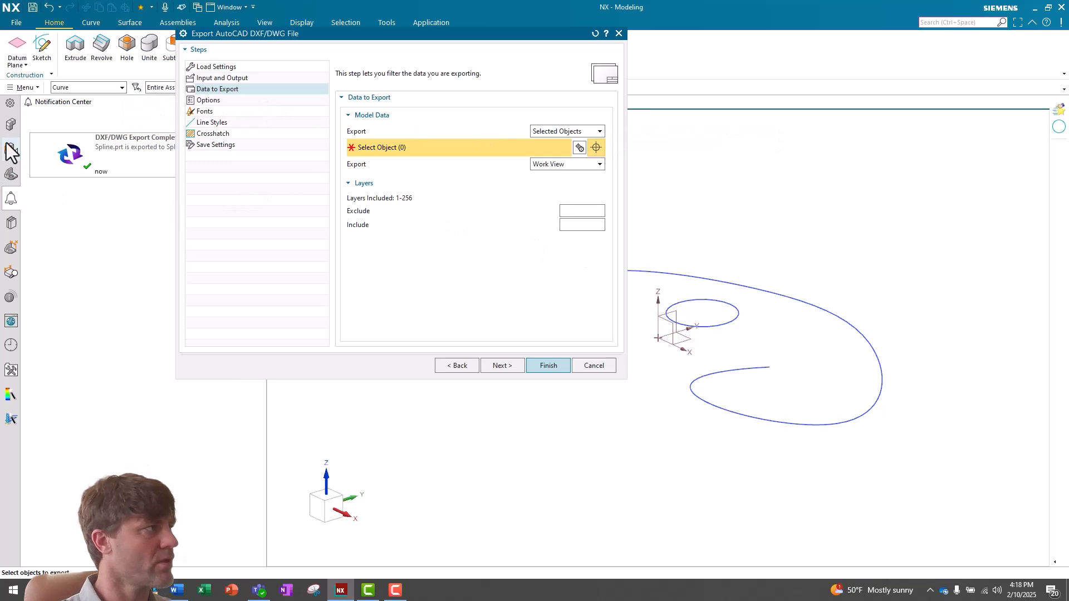
{"action": "left_click", "coordinate": [10, 125]}
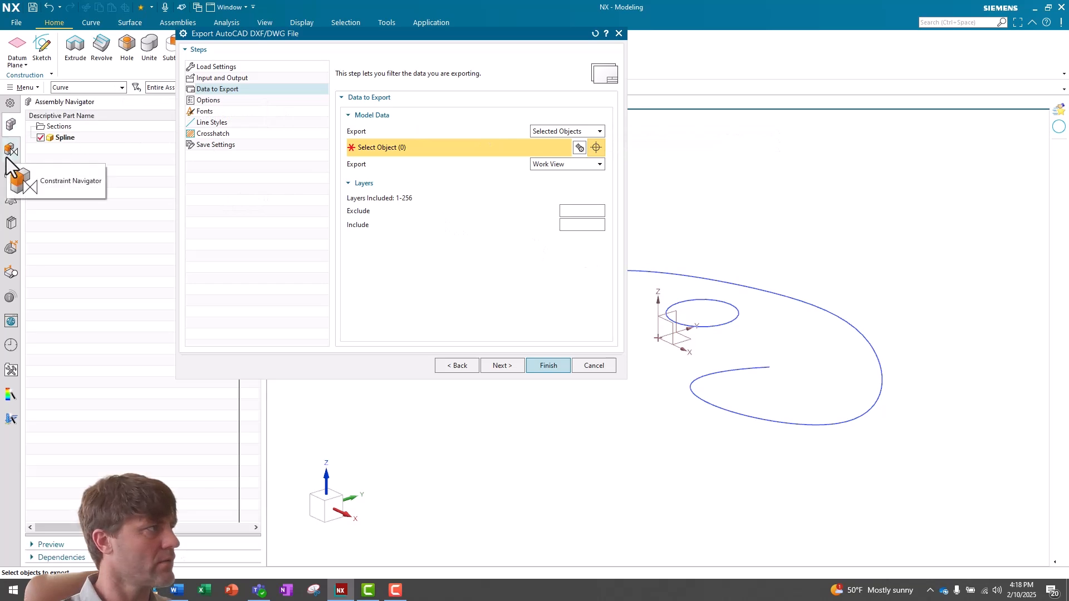
{"action": "left_click", "coordinate": [11, 174]}
{"action": "left_click", "coordinate": [82, 183]}
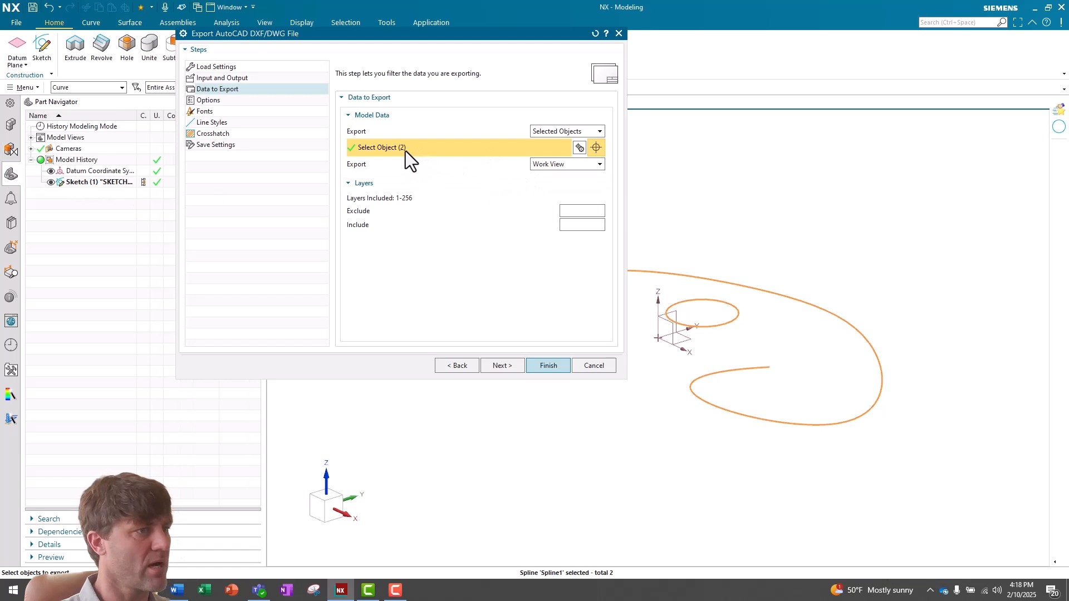
Export from the selected Top view and finish writing Spline_2.dxf
{"action": "left_click", "coordinate": [547, 166]}
{"action": "left_click", "coordinate": [546, 187]}
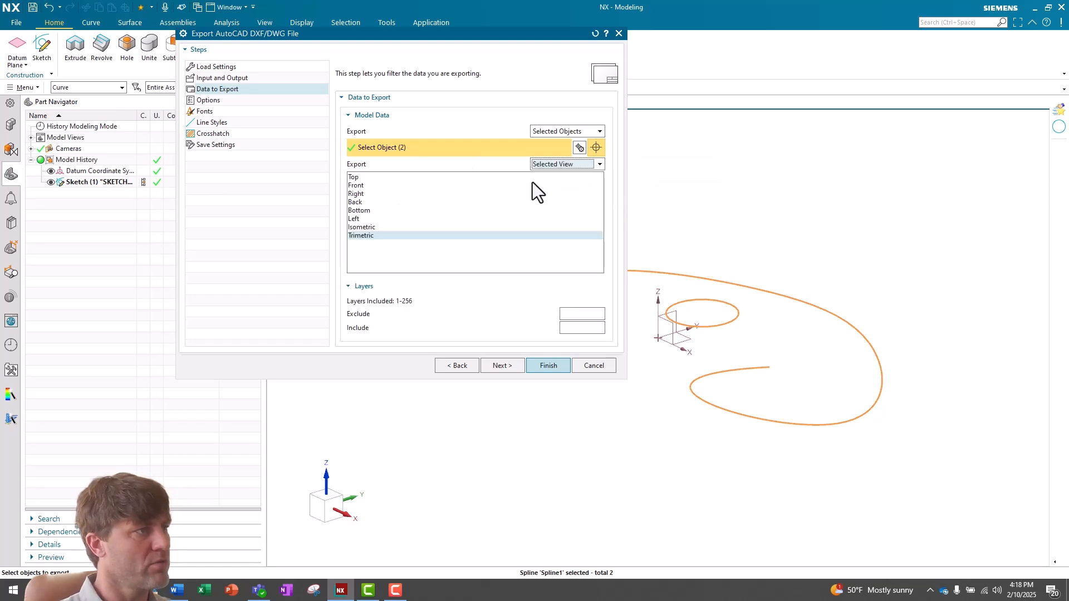
{"action": "left_click", "coordinate": [354, 177]}
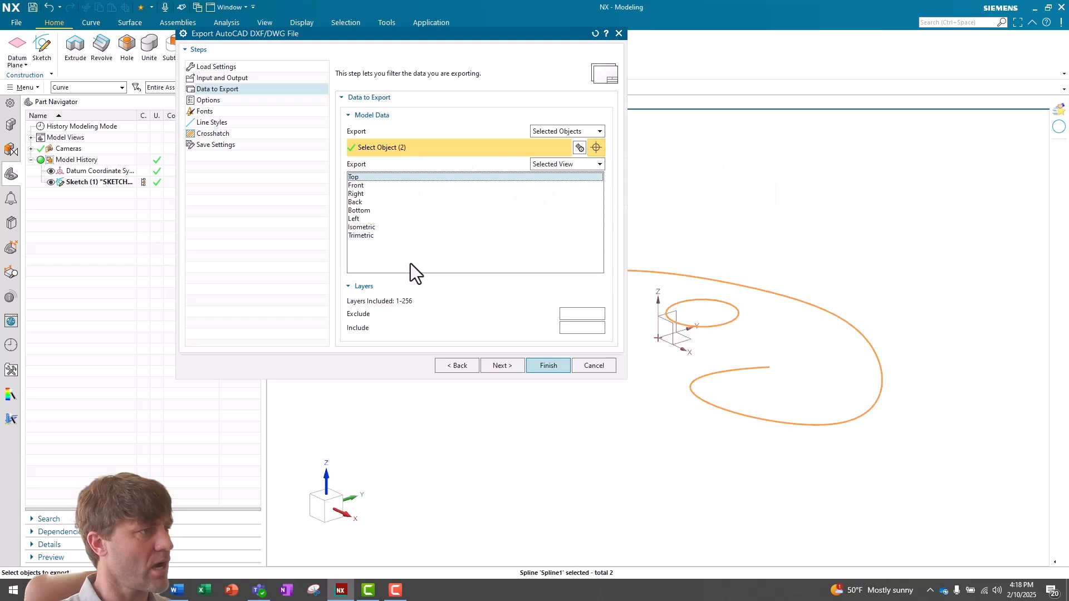
{"action": "left_click", "coordinate": [501, 365]}
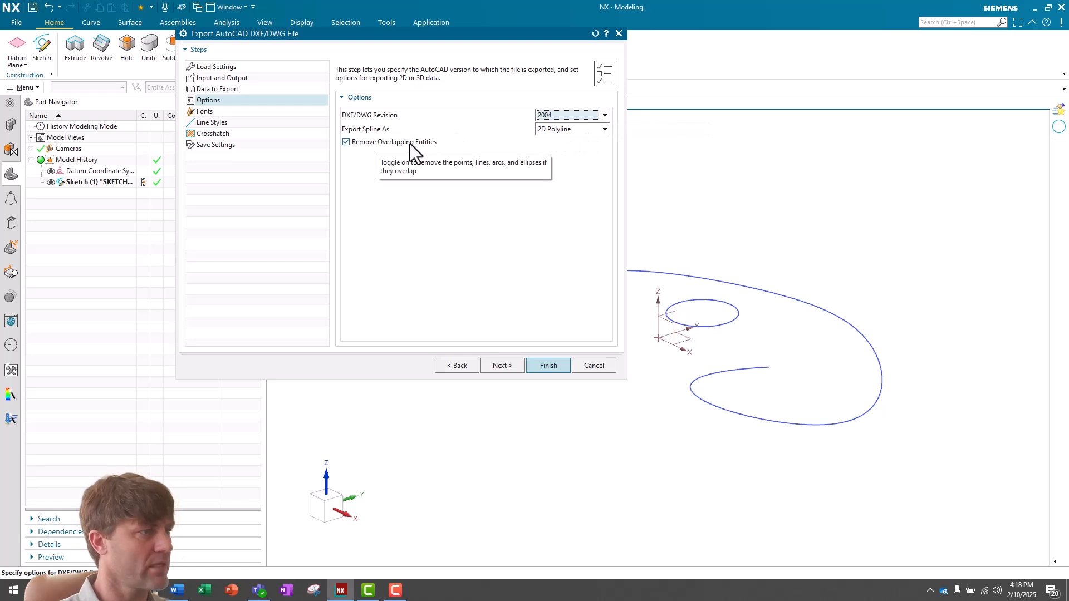
{"action": "left_click", "coordinate": [549, 365]}
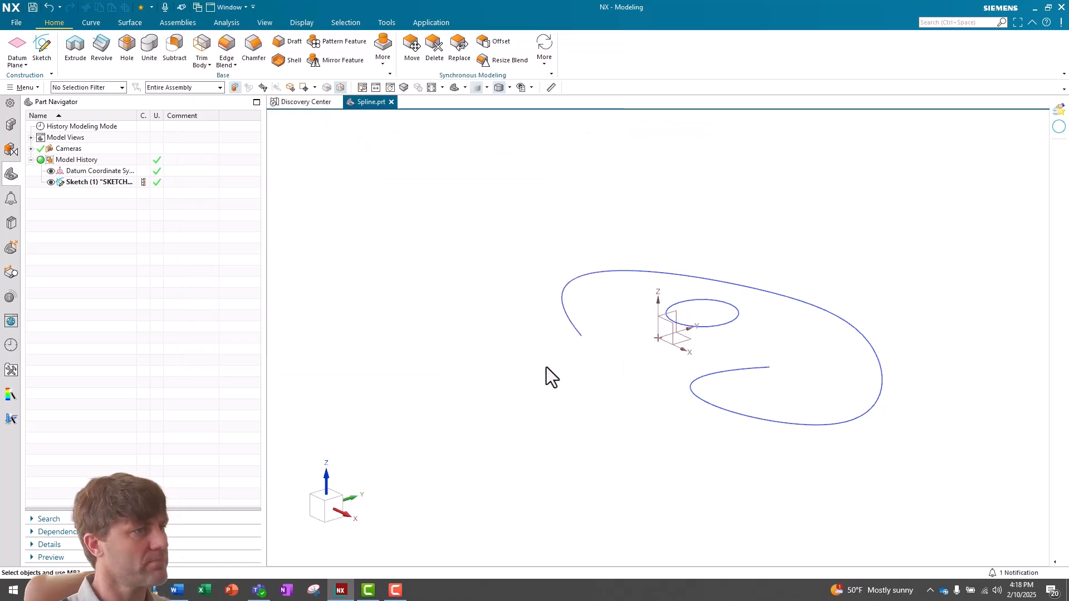
Open Spline.dxf, filtering the file list to All Files
{"action": "left_click", "coordinate": [19, 22]}
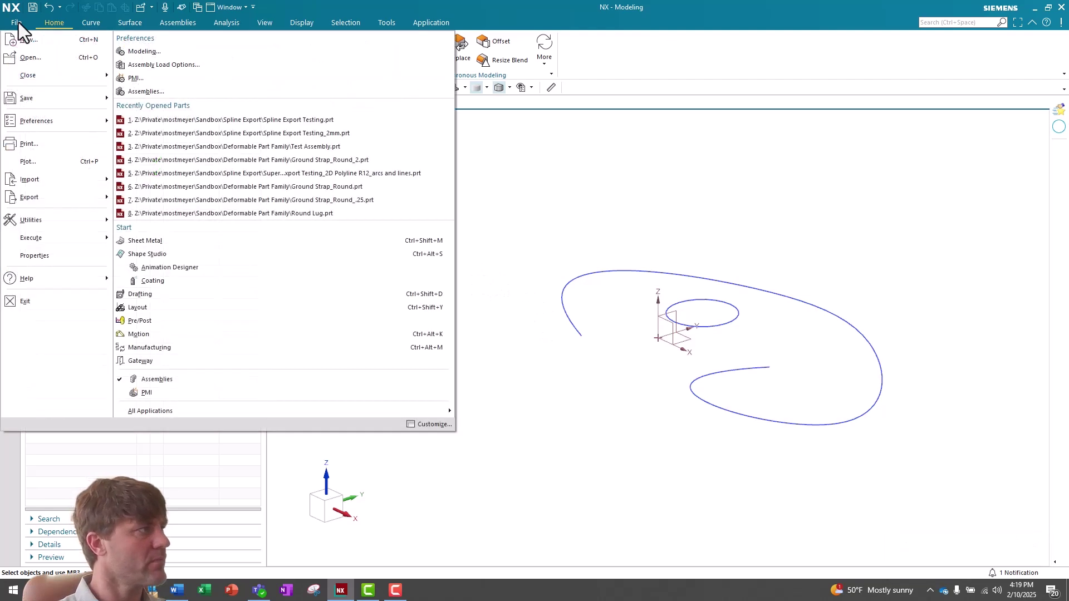
{"action": "left_click", "coordinate": [41, 60]}
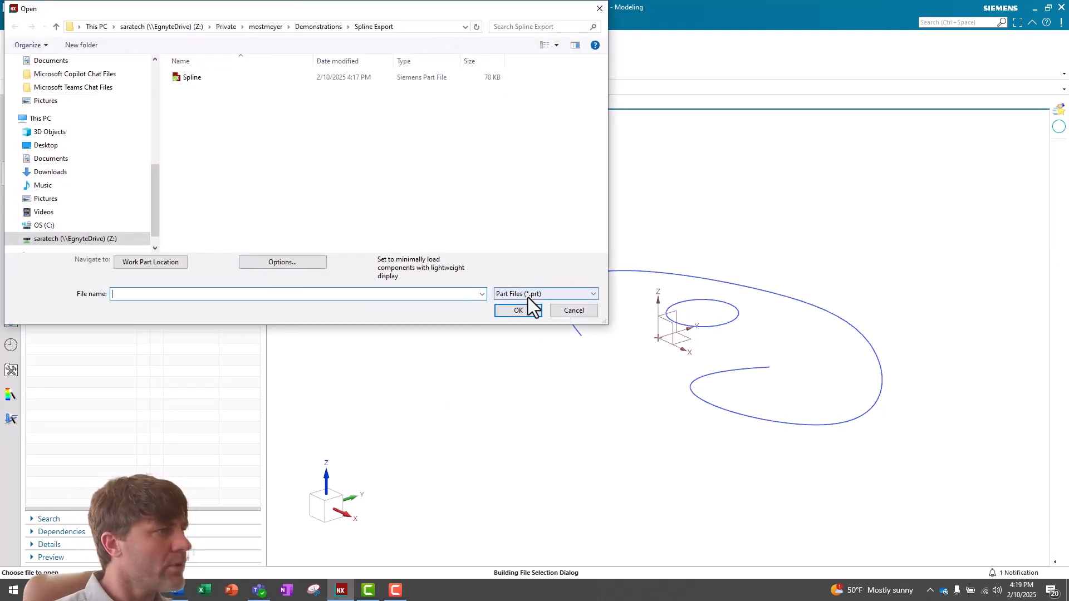
{"action": "left_click", "coordinate": [546, 294]}
{"action": "left_click", "coordinate": [539, 539]}
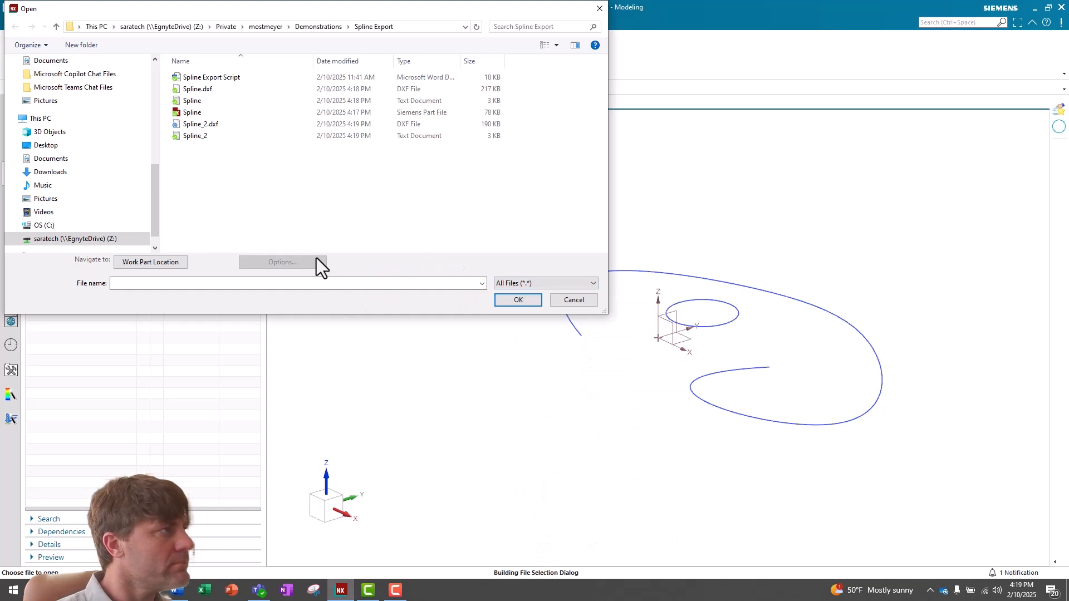
{"action": "left_click", "coordinate": [222, 90]}
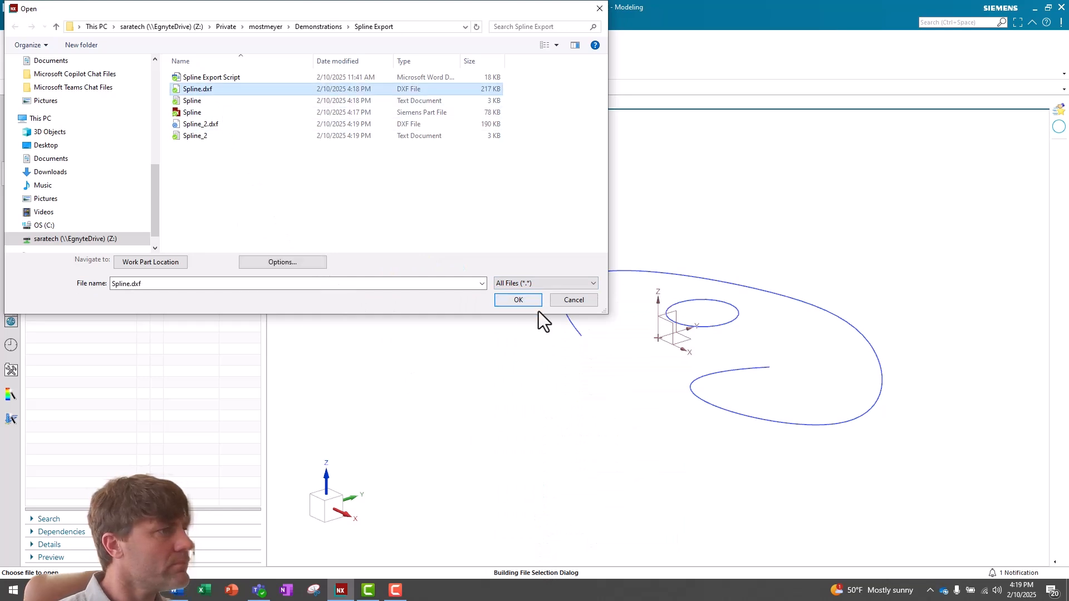
{"action": "left_click", "coordinate": [518, 300]}
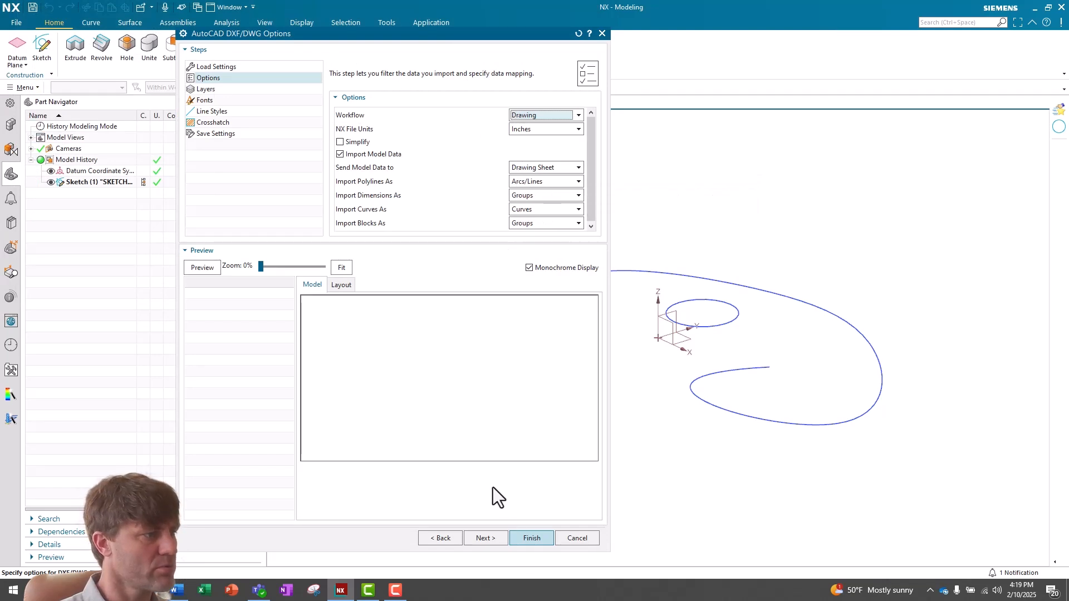
Finish the DXF import onto a drawing sheet and box-select the imported curves
{"action": "left_click", "coordinate": [526, 538]}
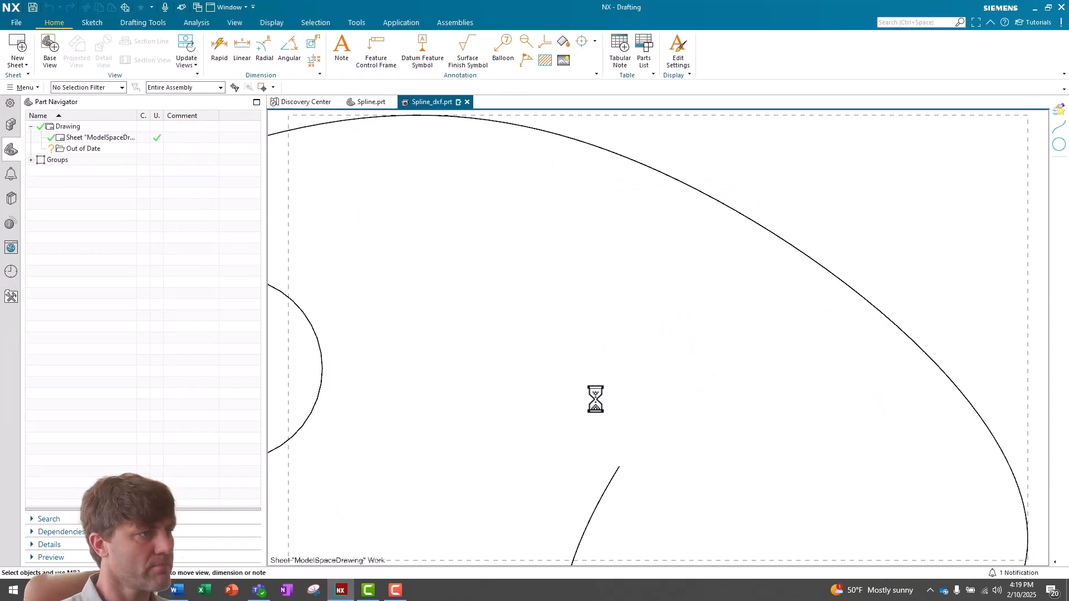
{"action": "scroll", "coordinate": [596, 391], "scroll_direction": "down", "scroll_amount": 3}
{"action": "scroll", "coordinate": [651, 334], "scroll_direction": "down", "scroll_amount": 2}
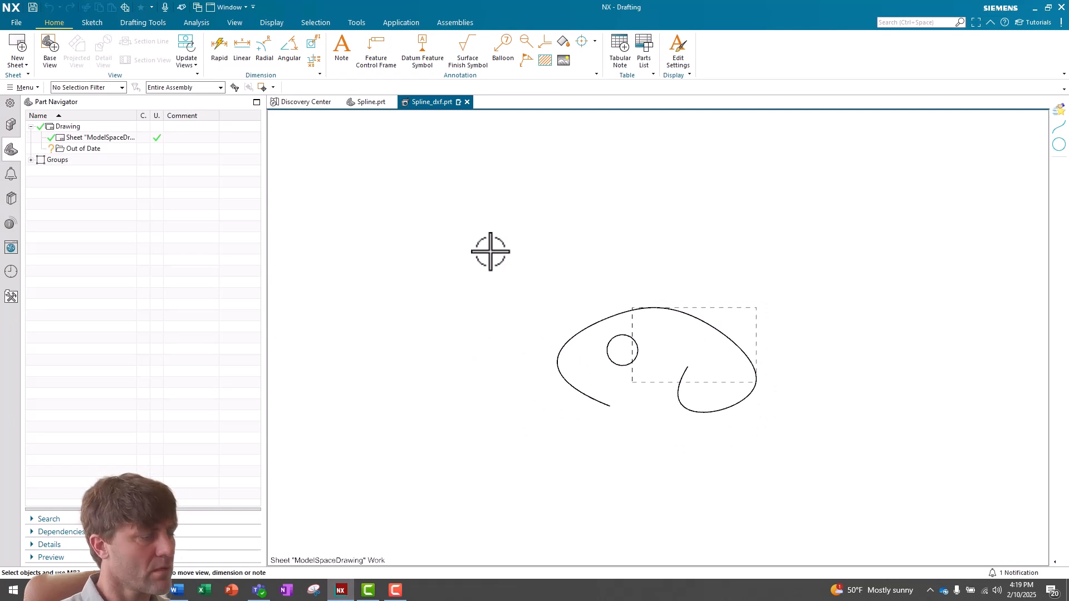
{"action": "left_click_drag", "start_coordinate": [728, 423], "coordinate": [805, 460]}
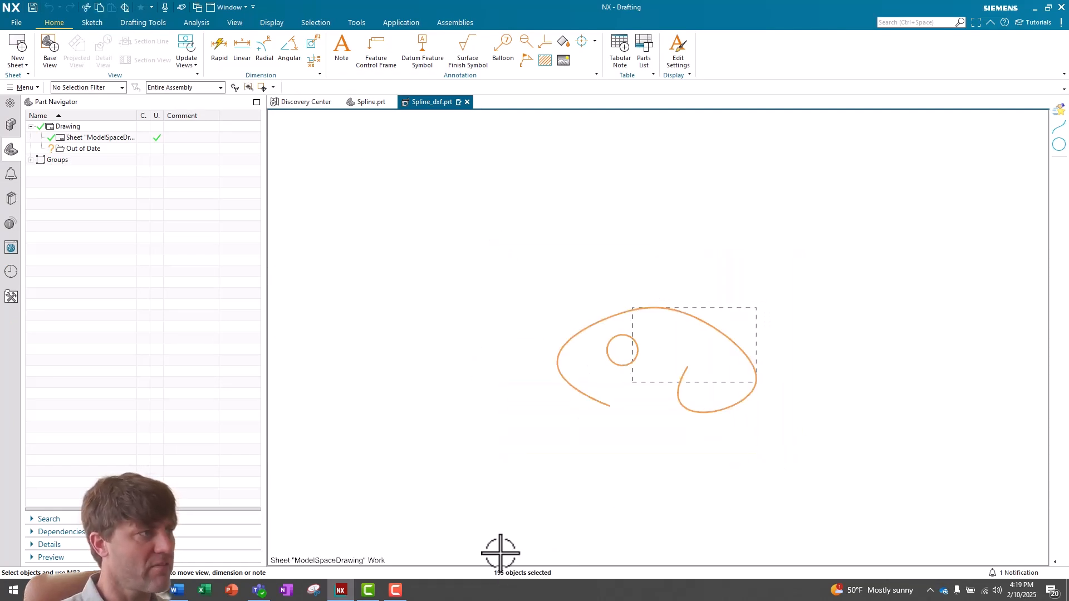
Open Spline_2.dxf and finish importing it as Spline_2_dxf.prt
{"action": "key", "text": "Escape"}
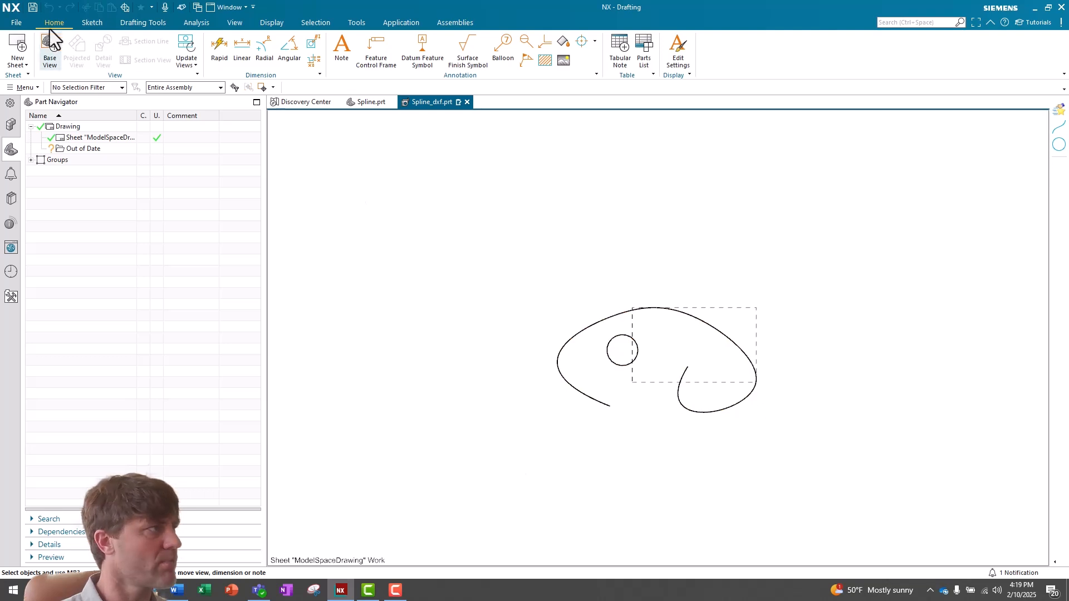
{"action": "left_click", "coordinate": [18, 23]}
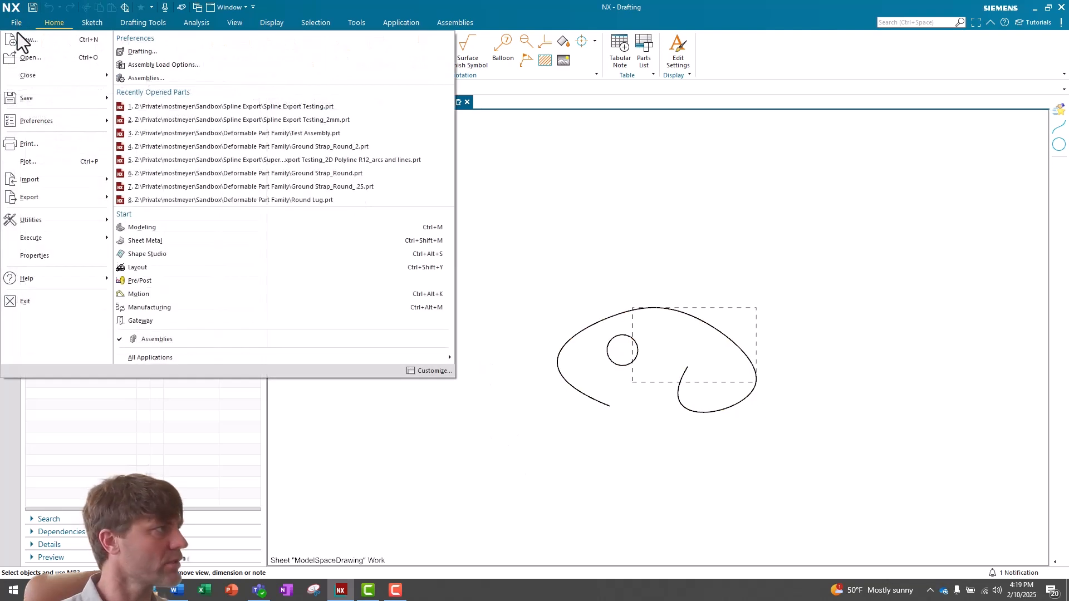
{"action": "mouse_move", "coordinate": [27, 76]}
{"action": "left_click", "coordinate": [28, 59]}
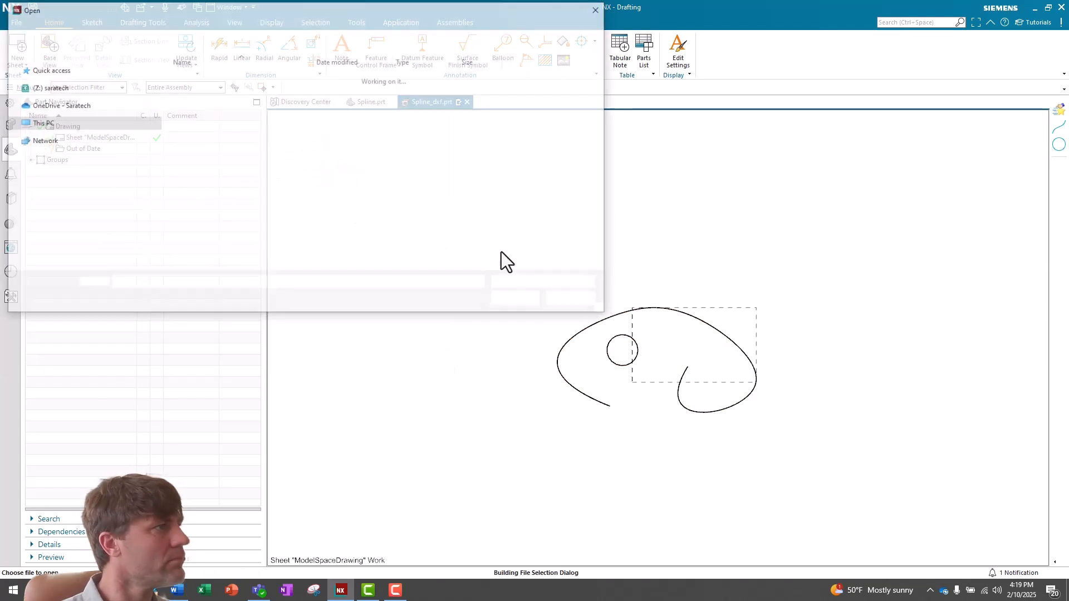
{"action": "left_click", "coordinate": [199, 88]}
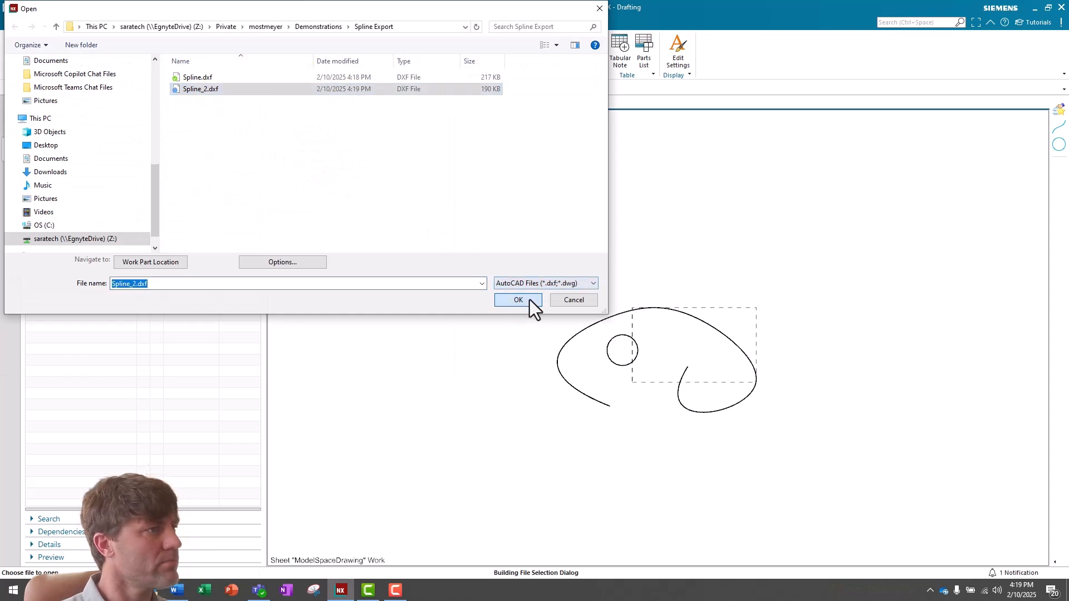
{"action": "left_click", "coordinate": [516, 302]}
{"action": "left_click", "coordinate": [533, 537]}
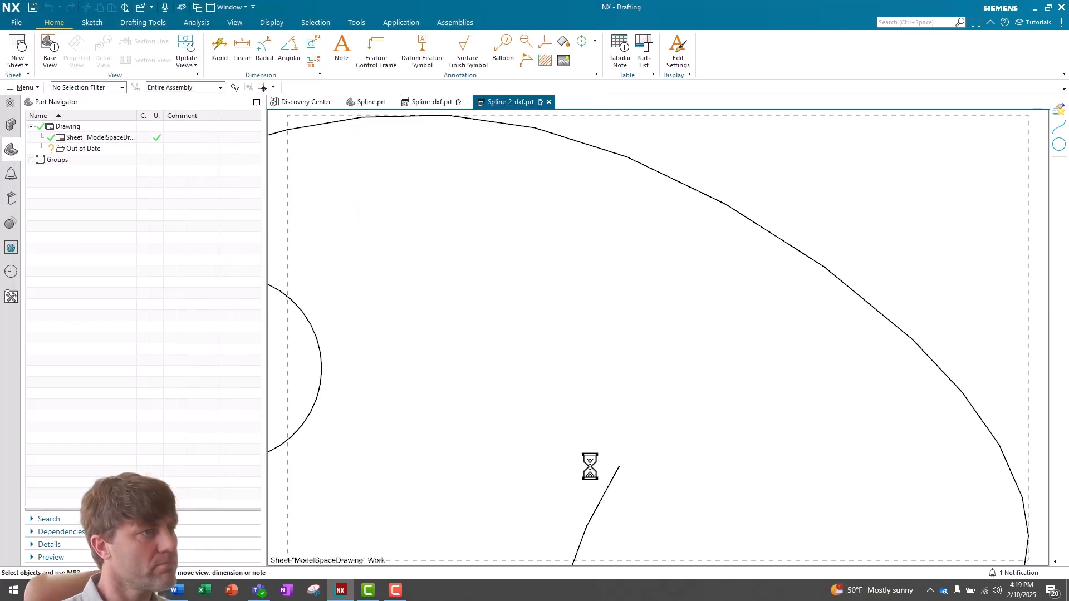
{"action": "scroll", "coordinate": [439, 326], "scroll_direction": "up", "scroll_amount": 2}
{"action": "scroll", "coordinate": [439, 326], "scroll_direction": "up", "scroll_amount": 2}
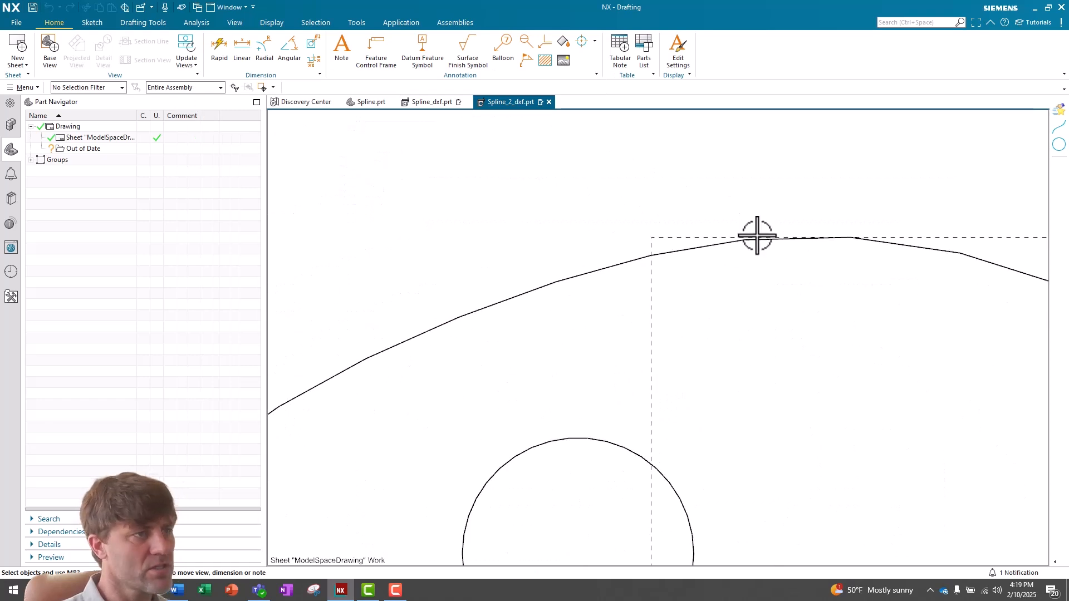
{"action": "scroll", "coordinate": [720, 245], "scroll_direction": "up", "scroll_amount": 2}
{"action": "scroll", "coordinate": [720, 245], "scroll_direction": "down", "scroll_amount": 3}
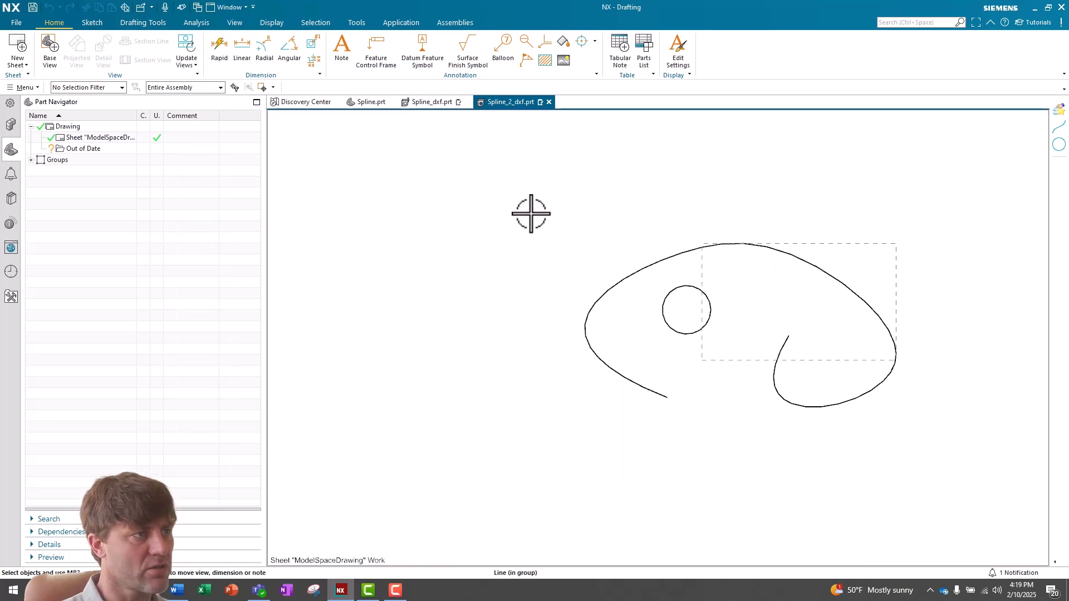
Box-select the 44 imported curves to check them, then clear the selection
{"action": "left_click_drag", "start_coordinate": [527, 214], "coordinate": [929, 442]}
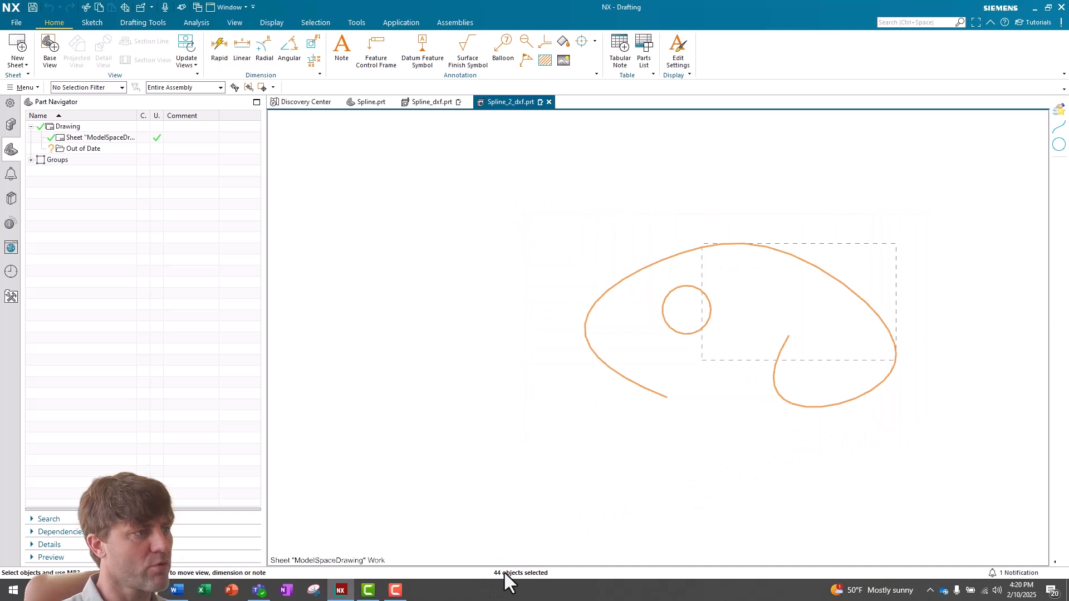
{"action": "key", "text": "Escape"}
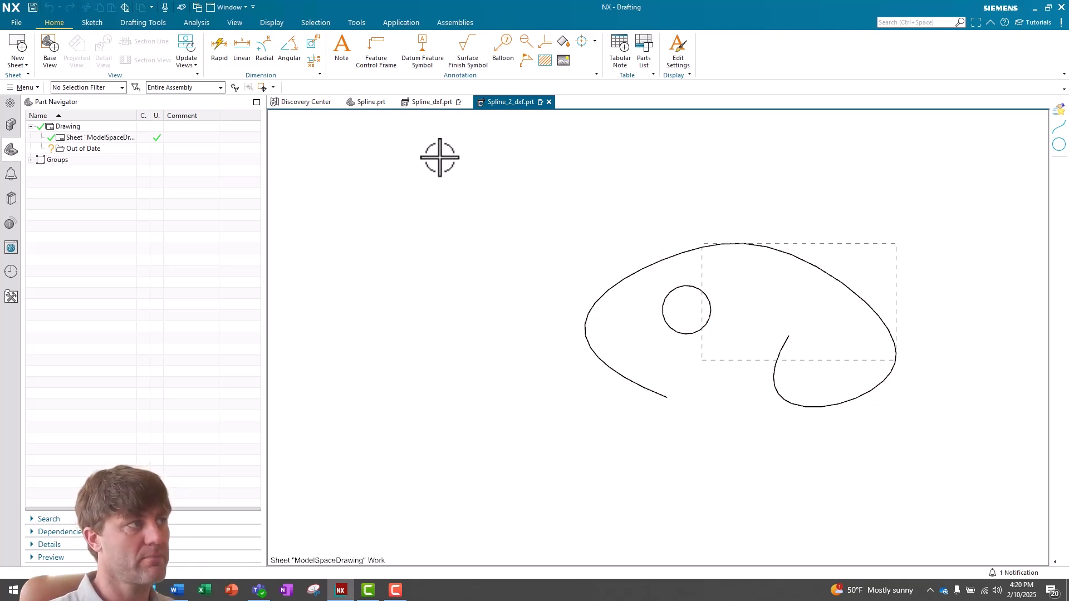
Copy all 195 curves from Spline_dxf.prt and paste them into Spline.prt
{"action": "left_click", "coordinate": [424, 106]}
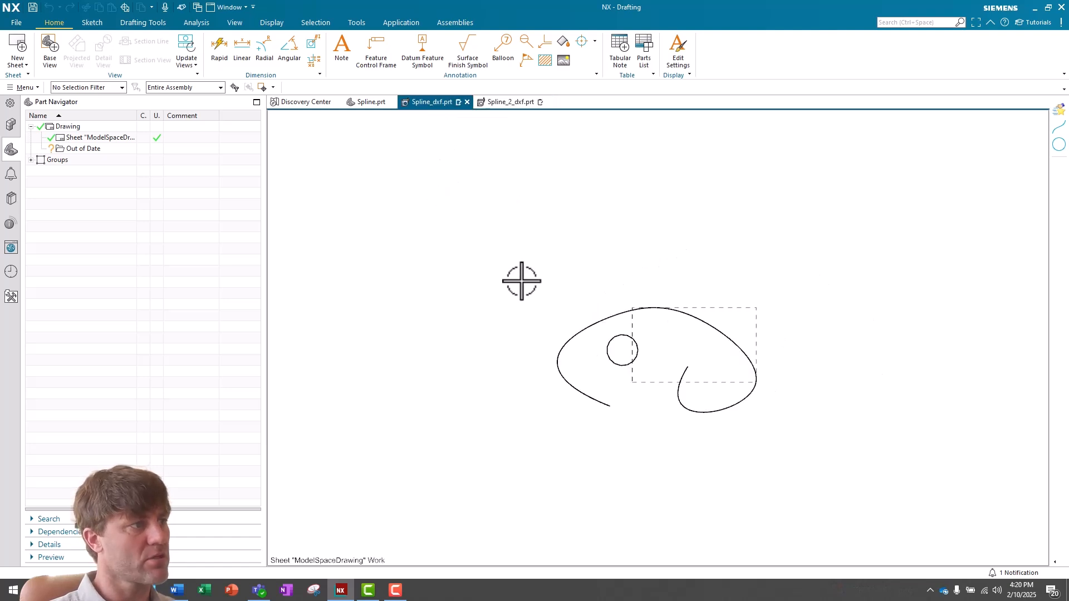
{"action": "left_click_drag", "start_coordinate": [500, 257], "coordinate": [813, 454]}
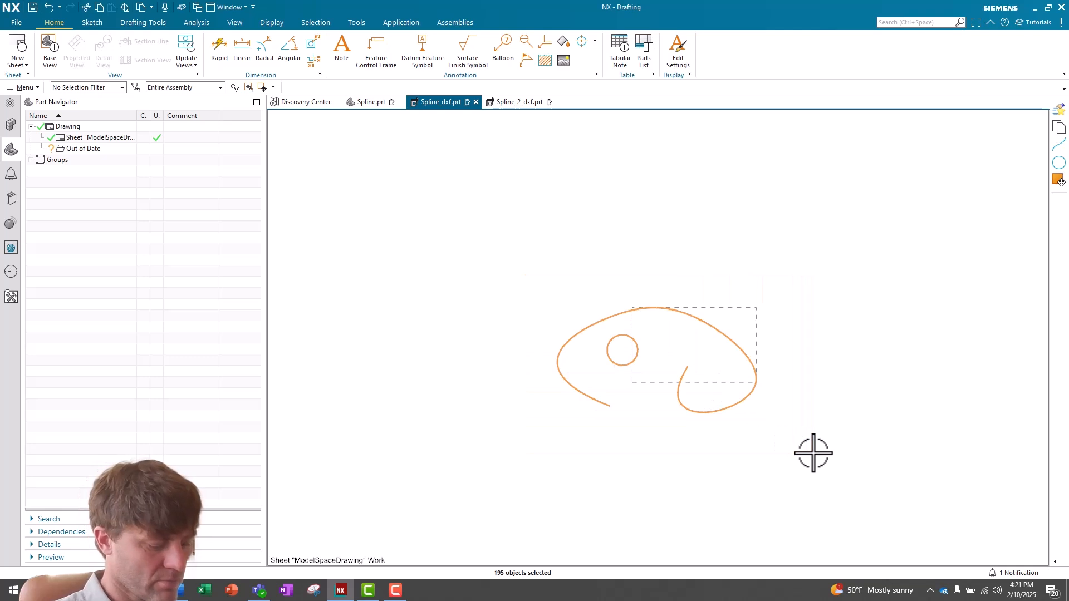
{"action": "key", "text": "Escape"}
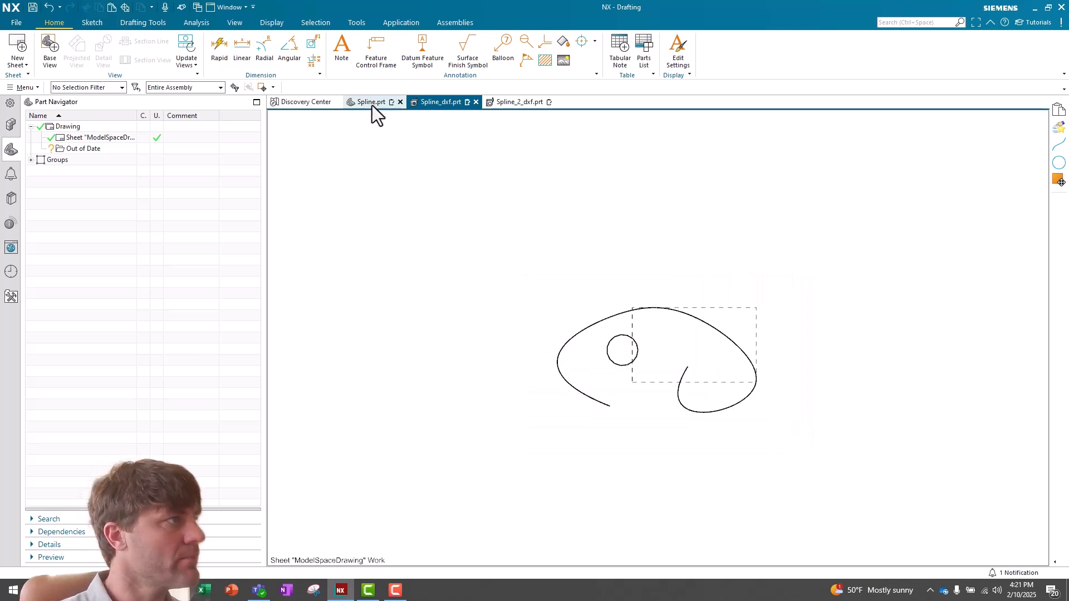
{"action": "left_click", "coordinate": [371, 101]}
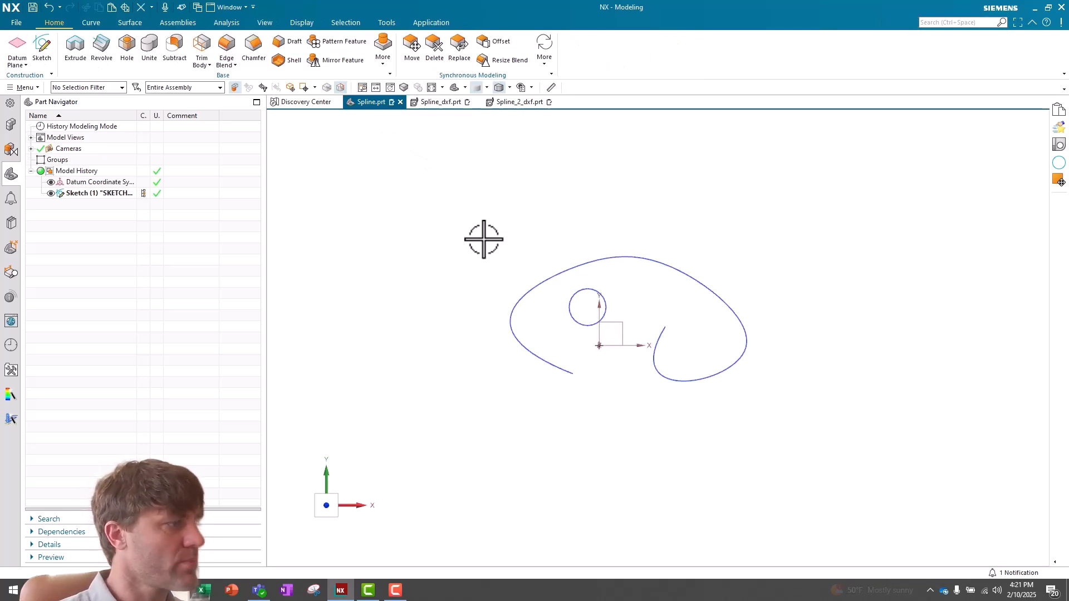
{"action": "key", "text": "ctrl+v"}
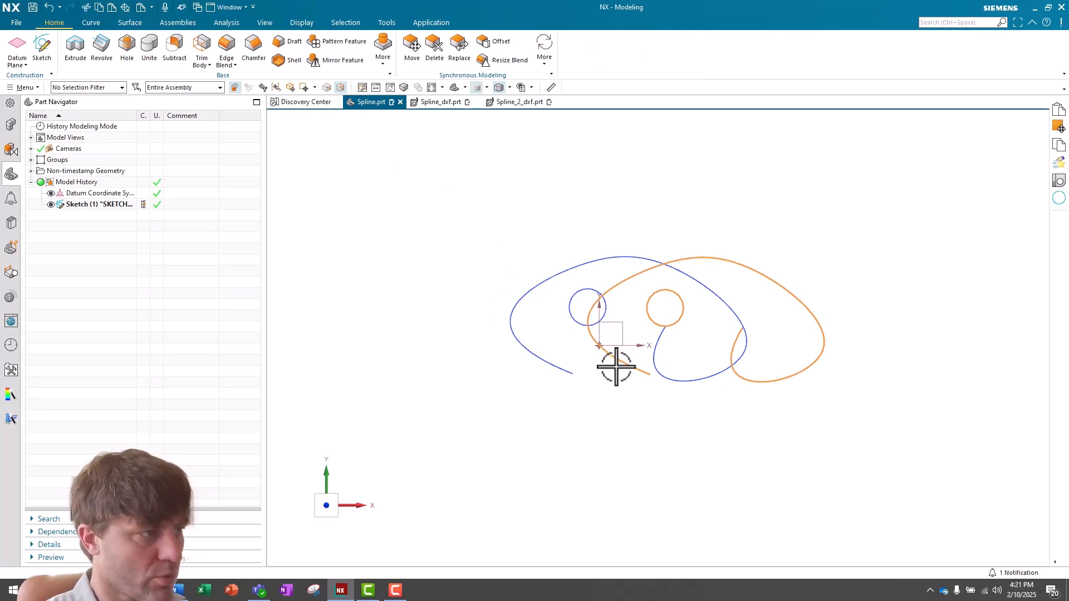
Move the pasted curves point to point from their end onto the original spline's start
{"action": "key", "text": "ctrl+t"}
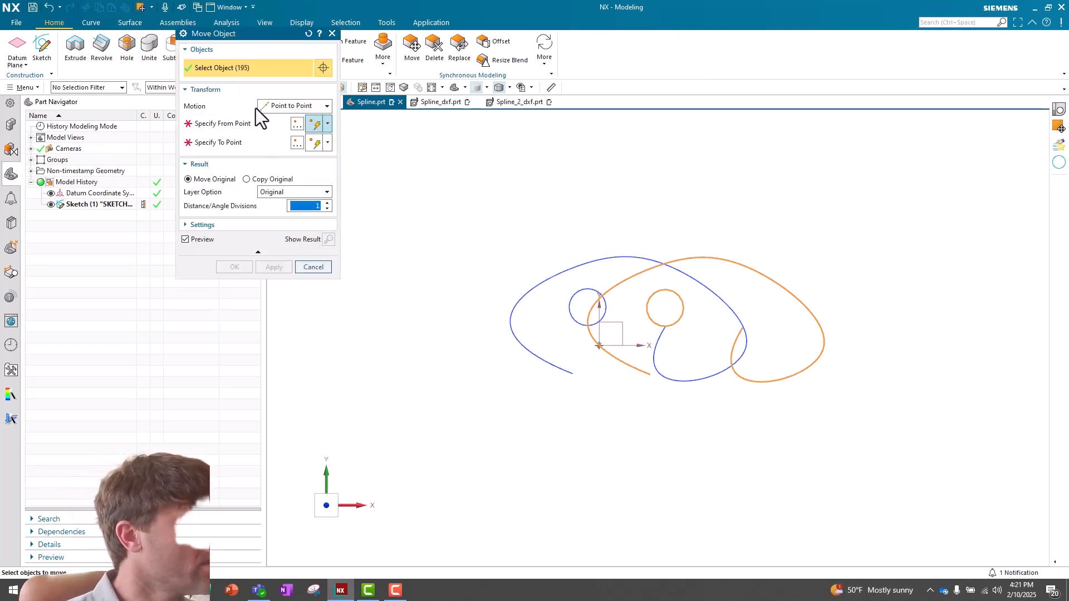
{"action": "left_click", "coordinate": [216, 124]}
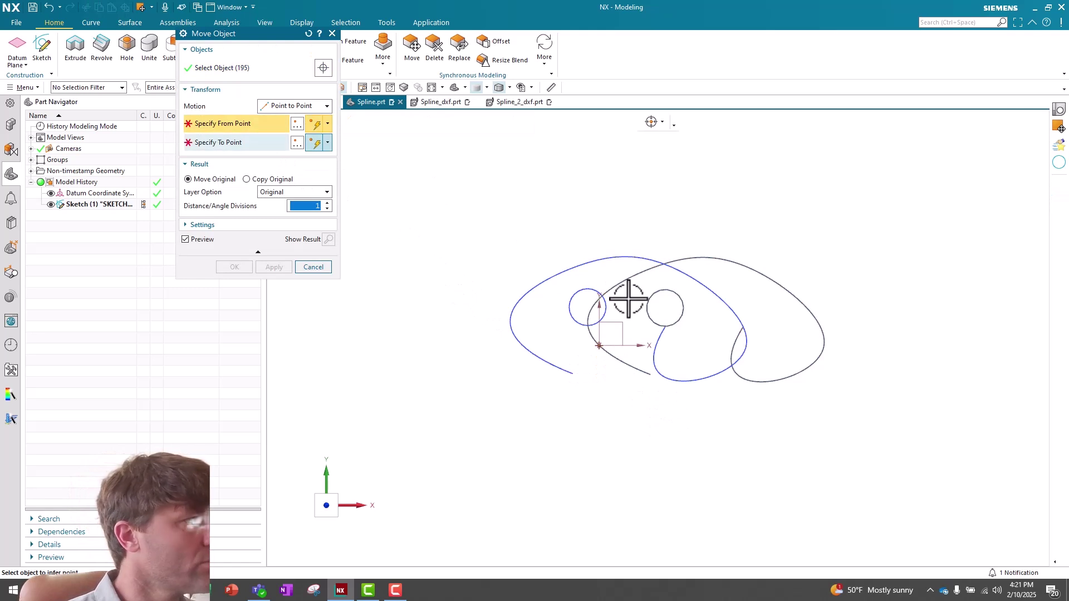
{"action": "left_click", "coordinate": [654, 378]}
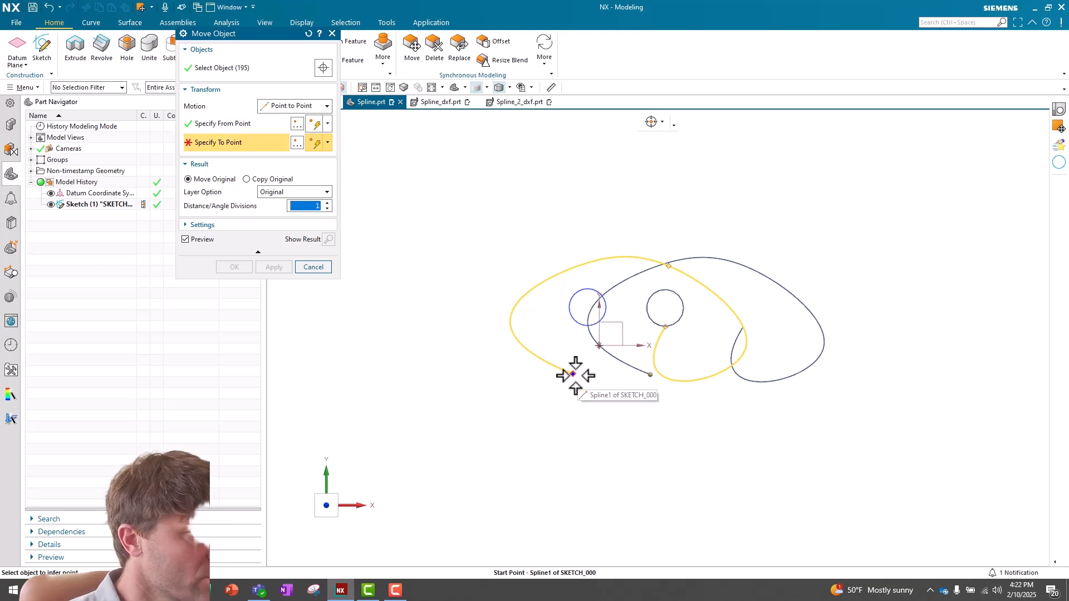
{"action": "left_click", "coordinate": [575, 376]}
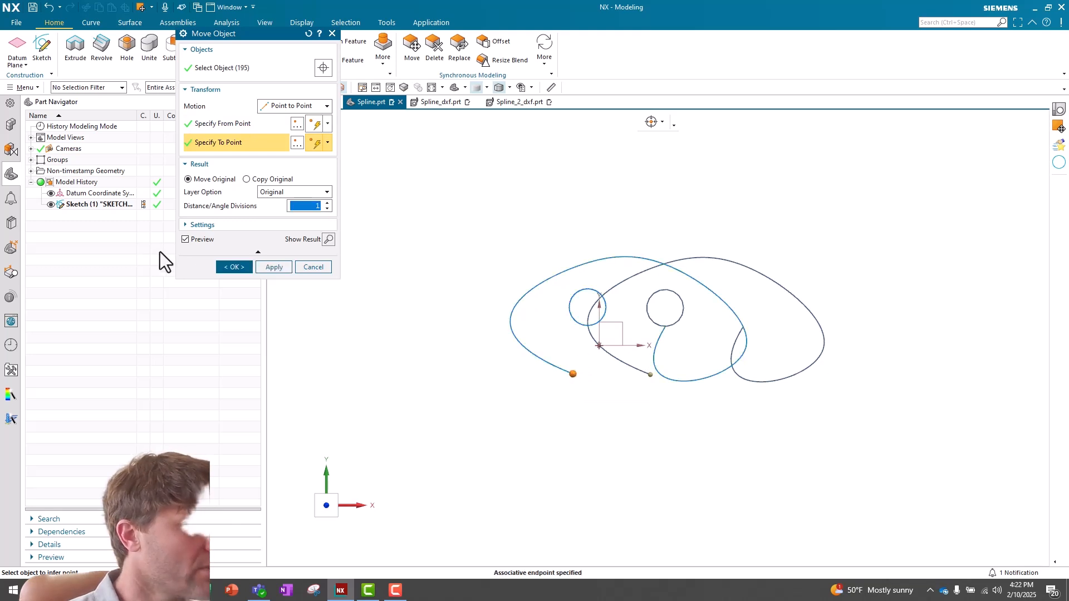
{"action": "left_click", "coordinate": [234, 268]}
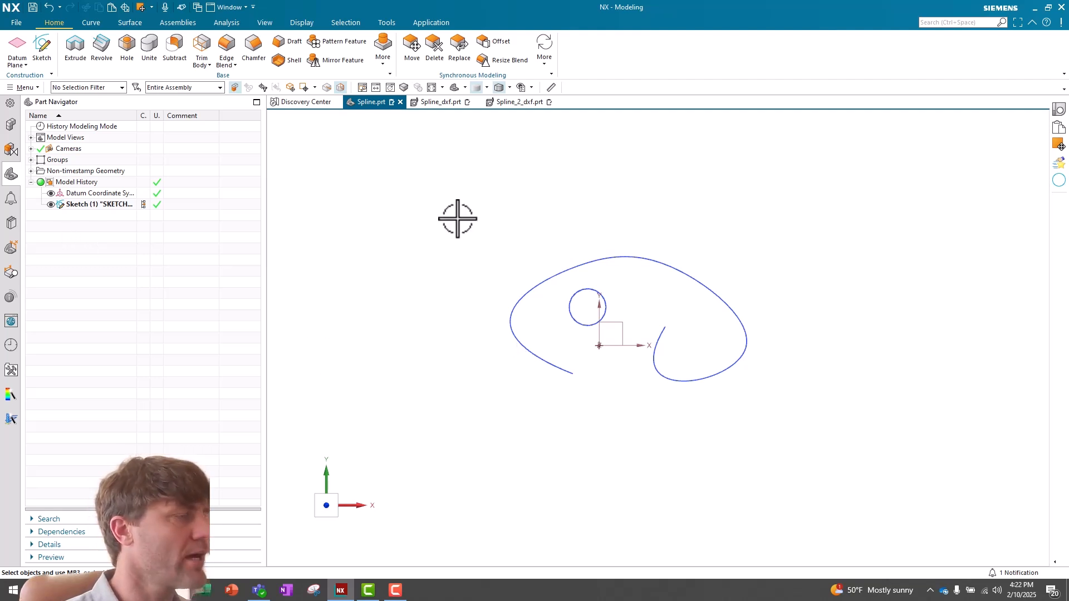
{"action": "scroll", "coordinate": [535, 321], "scroll_direction": "up", "scroll_amount": 3}
{"action": "scroll", "coordinate": [609, 284], "scroll_direction": "up", "scroll_amount": 3}
{"action": "scroll", "coordinate": [718, 334], "scroll_direction": "up", "scroll_amount": 3}
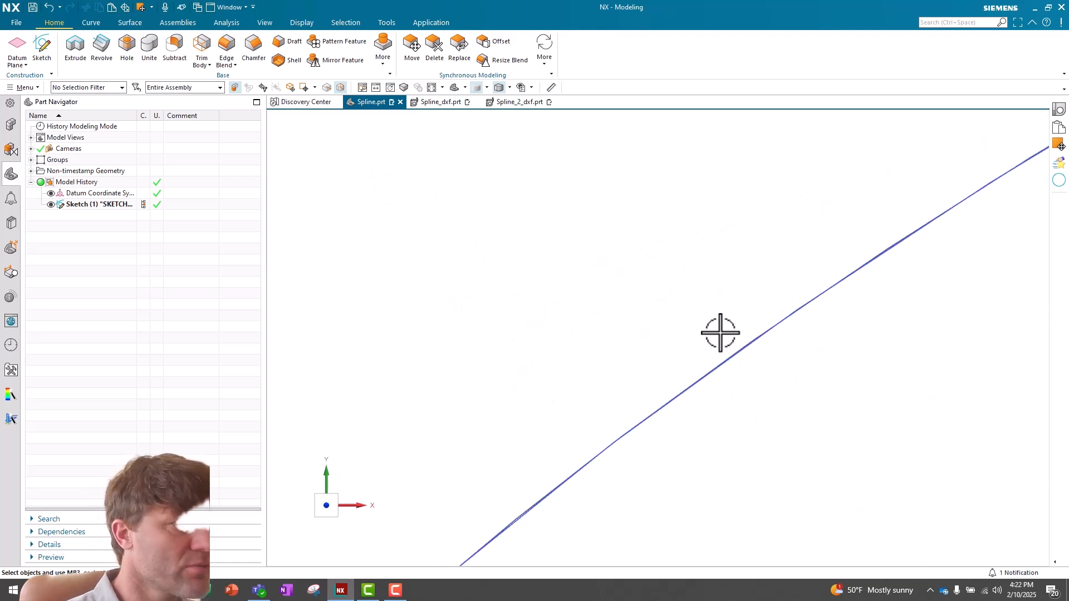
{"action": "scroll", "coordinate": [723, 338], "scroll_direction": "up", "scroll_amount": 2}
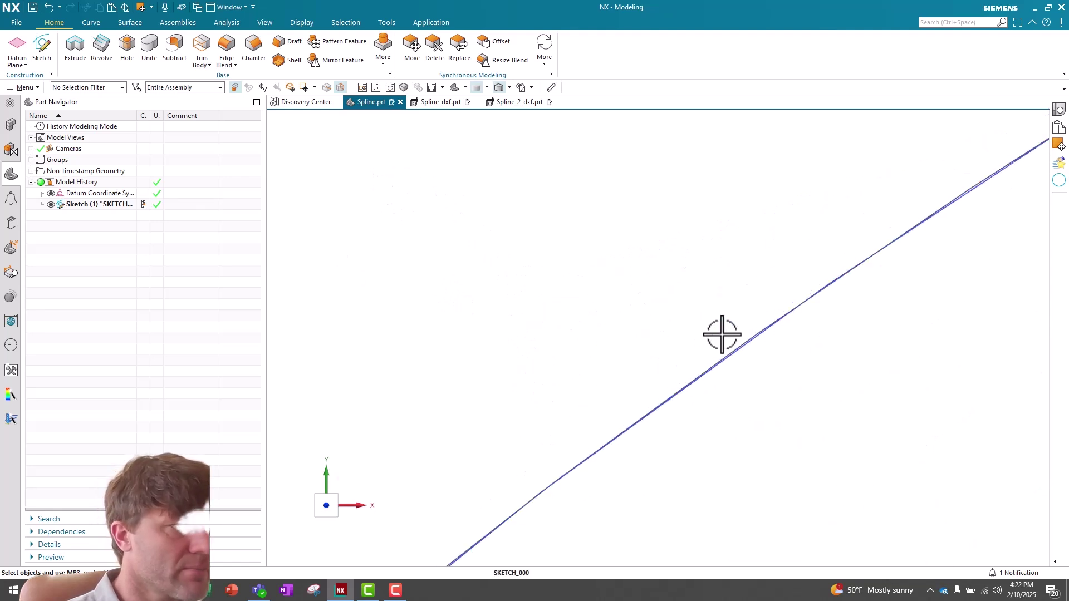
Expand the Groups node to reveal the group of pasted DXF curves
{"action": "left_click", "coordinate": [31, 160]}
{"action": "scroll", "coordinate": [568, 305], "scroll_direction": "down", "scroll_amount": 3}
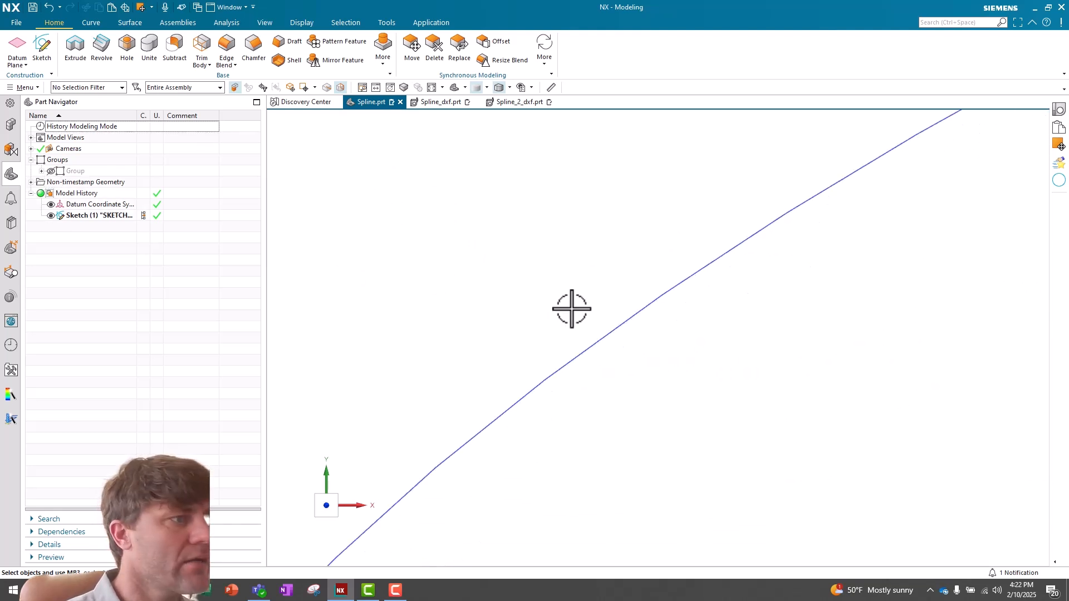
{"action": "scroll", "coordinate": [572, 308], "scroll_direction": "down", "scroll_amount": 3}
{"action": "scroll", "coordinate": [573, 308], "scroll_direction": "down", "scroll_amount": 3}
{"action": "scroll", "coordinate": [773, 219], "scroll_direction": "up", "scroll_amount": 3}
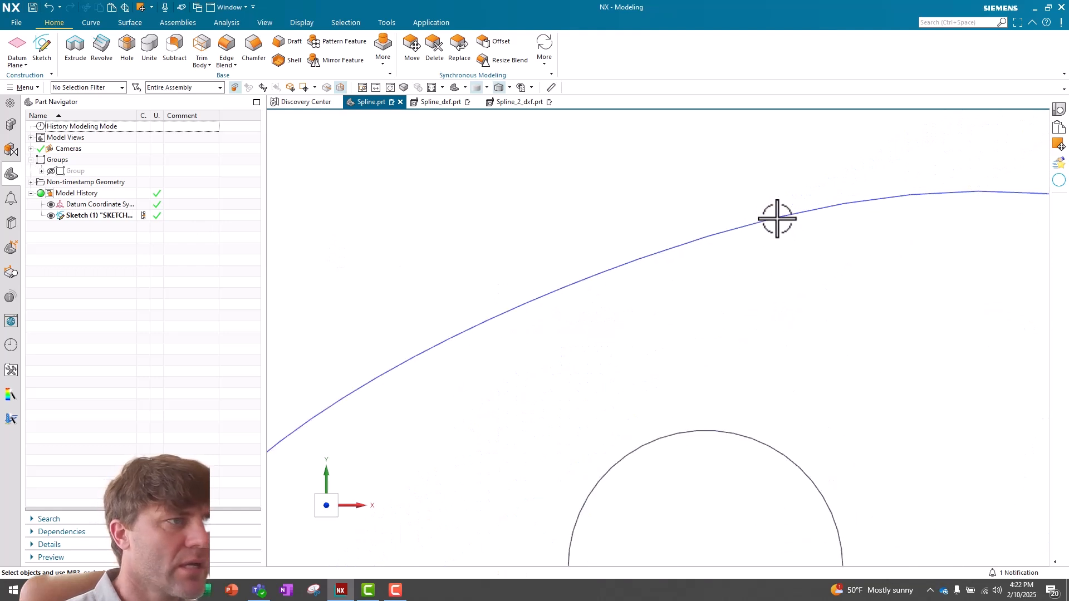
{"action": "scroll", "coordinate": [777, 216], "scroll_direction": "up", "scroll_amount": 3}
{"action": "scroll", "coordinate": [768, 214], "scroll_direction": "up", "scroll_amount": 2}
{"action": "scroll", "coordinate": [766, 214], "scroll_direction": "down", "scroll_amount": 4}
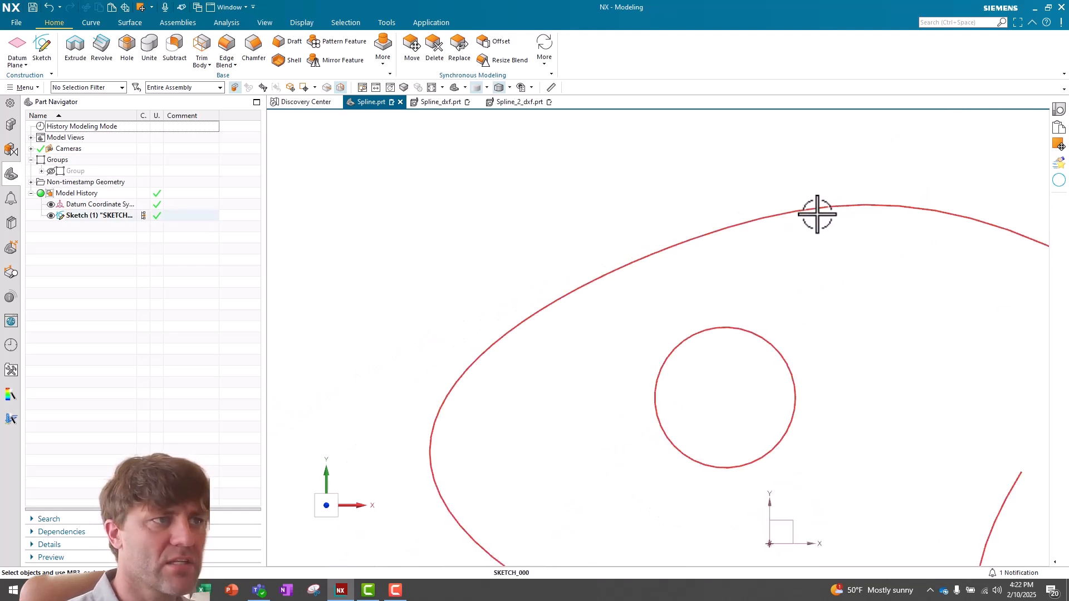
{"action": "scroll", "coordinate": [803, 218], "scroll_direction": "down", "scroll_amount": 1}
{"action": "scroll", "coordinate": [903, 226], "scroll_direction": "up", "scroll_amount": 4}
{"action": "scroll", "coordinate": [904, 226], "scroll_direction": "down", "scroll_amount": 2}
{"action": "scroll", "coordinate": [832, 216], "scroll_direction": "down", "scroll_amount": 3}
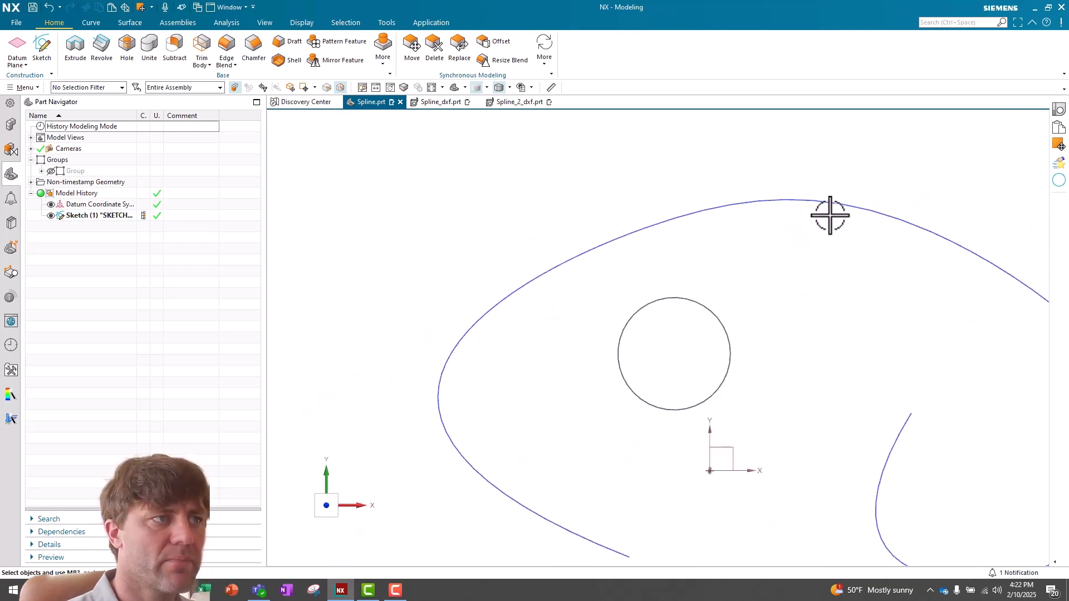
{"action": "scroll", "coordinate": [828, 214], "scroll_direction": "down", "scroll_amount": 2}
{"action": "scroll", "coordinate": [797, 197], "scroll_direction": "up", "scroll_amount": 4}
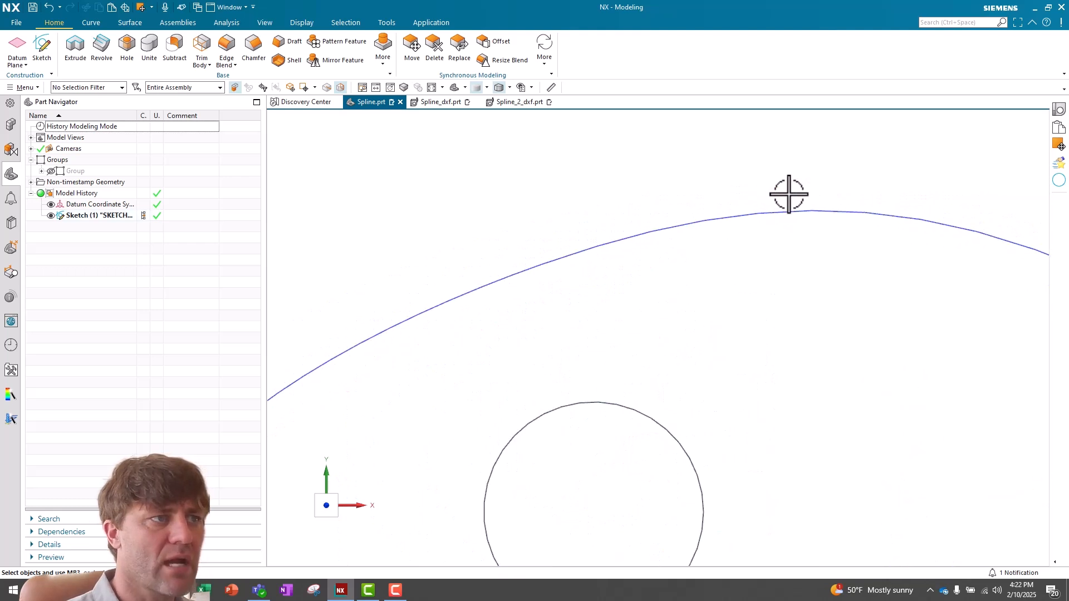
{"action": "scroll", "coordinate": [811, 219], "scroll_direction": "down", "scroll_amount": 3}
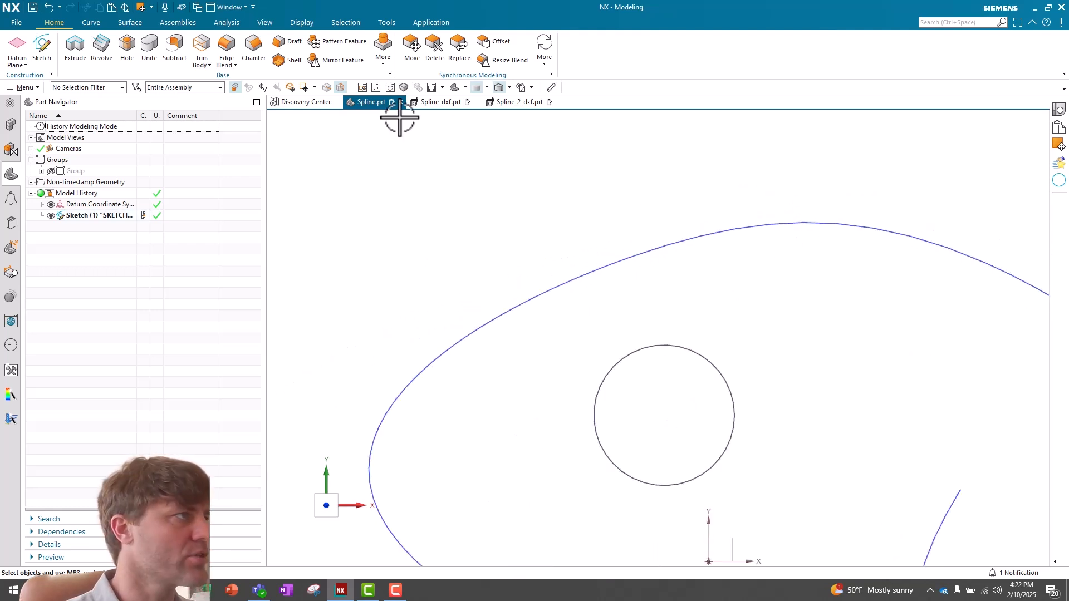
Raise edge and surface display accuracy to maximum in Visualization Preferences and apply
{"action": "left_click", "coordinate": [18, 23]}
{"action": "mouse_move", "coordinate": [36, 121]}
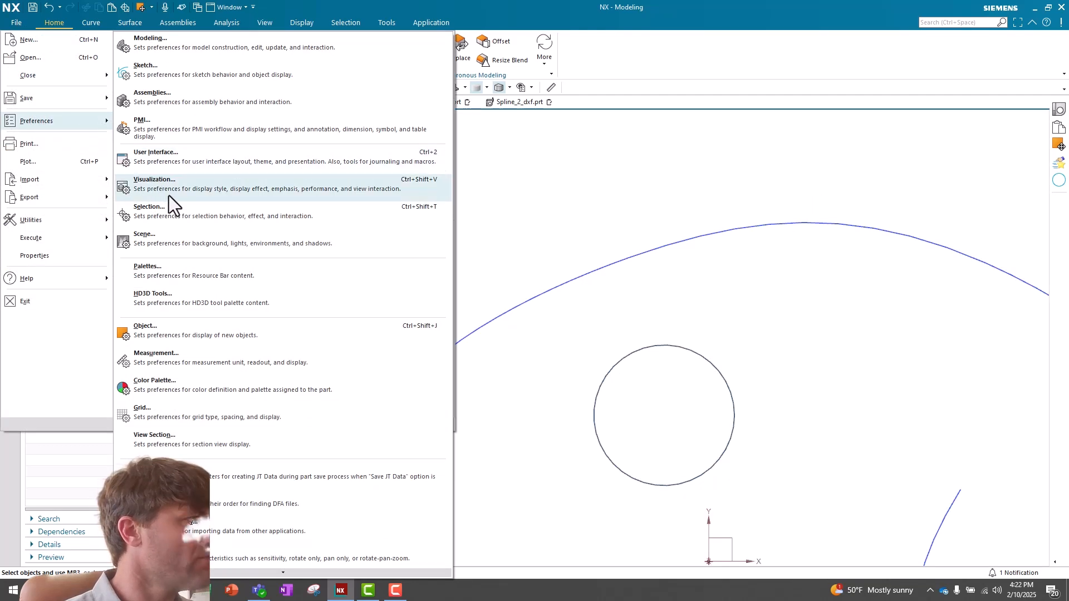
{"action": "left_click", "coordinate": [168, 195]}
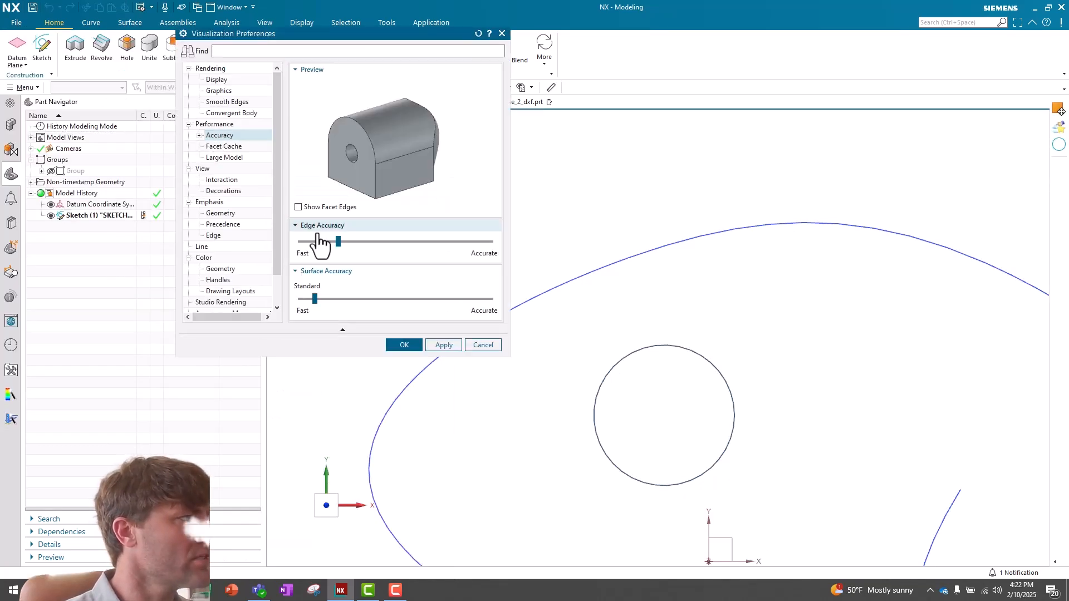
{"action": "left_click", "coordinate": [340, 241]}
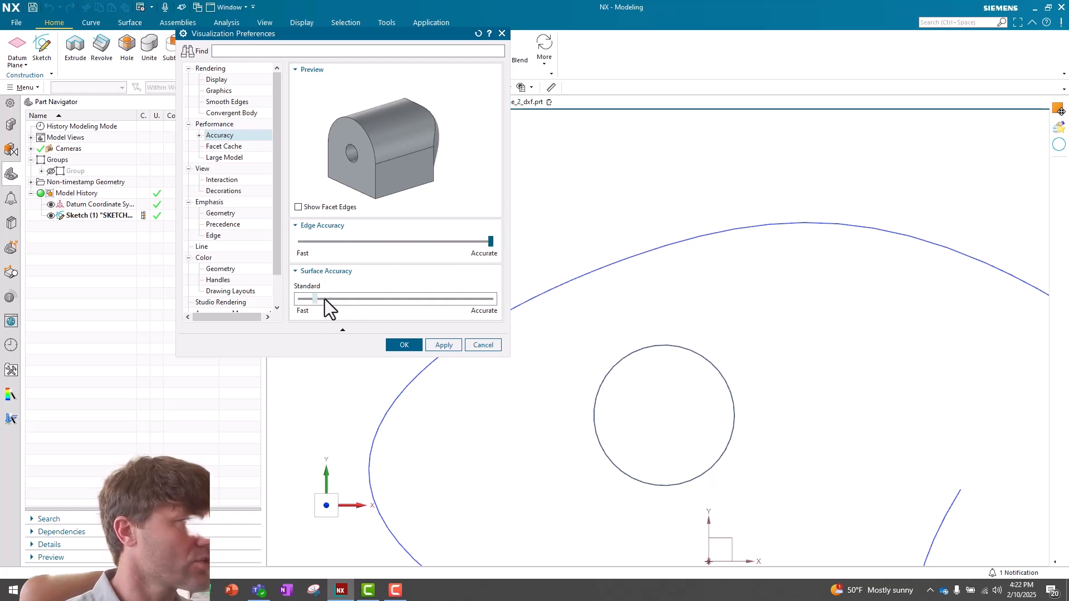
{"action": "left_click_drag", "start_coordinate": [317, 299], "coordinate": [403, 300]}
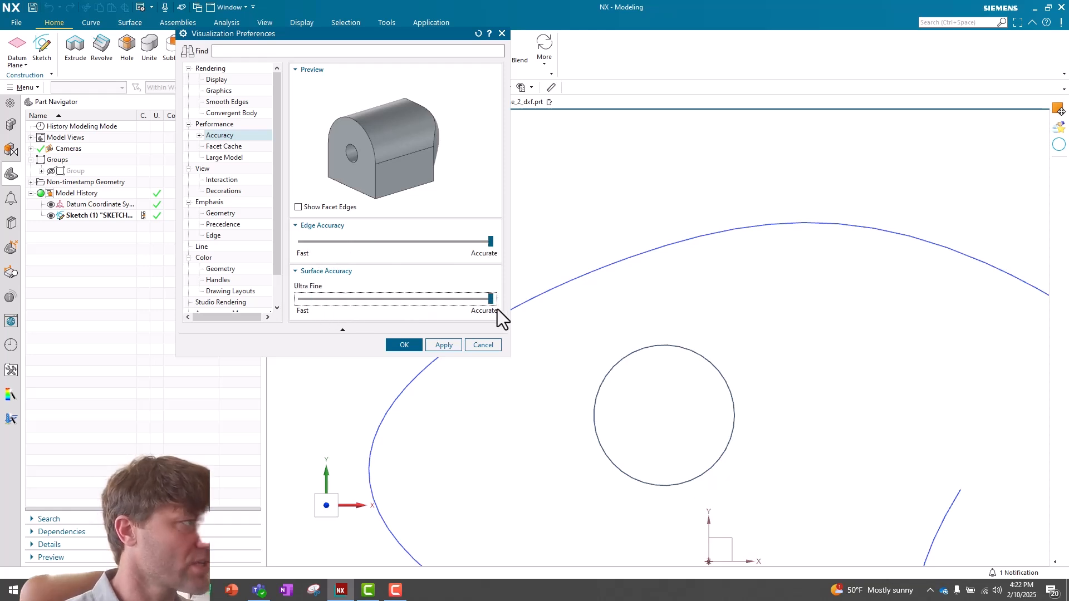
{"action": "left_click", "coordinate": [407, 344]}
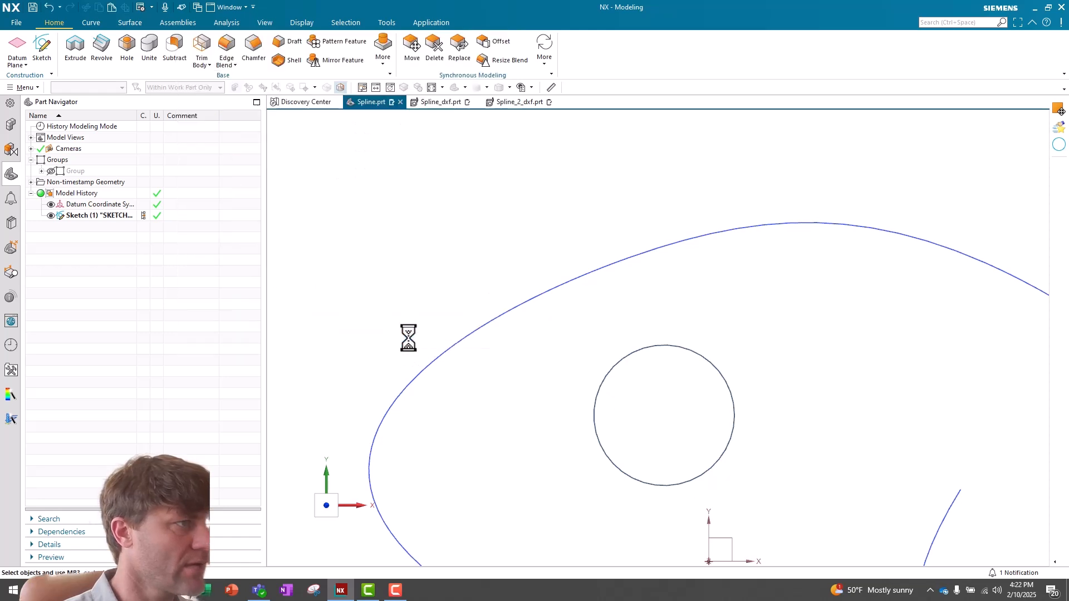
{"action": "scroll", "coordinate": [635, 245], "scroll_direction": "up", "scroll_amount": 4}
{"action": "scroll", "coordinate": [735, 246], "scroll_direction": "up", "scroll_amount": 1}
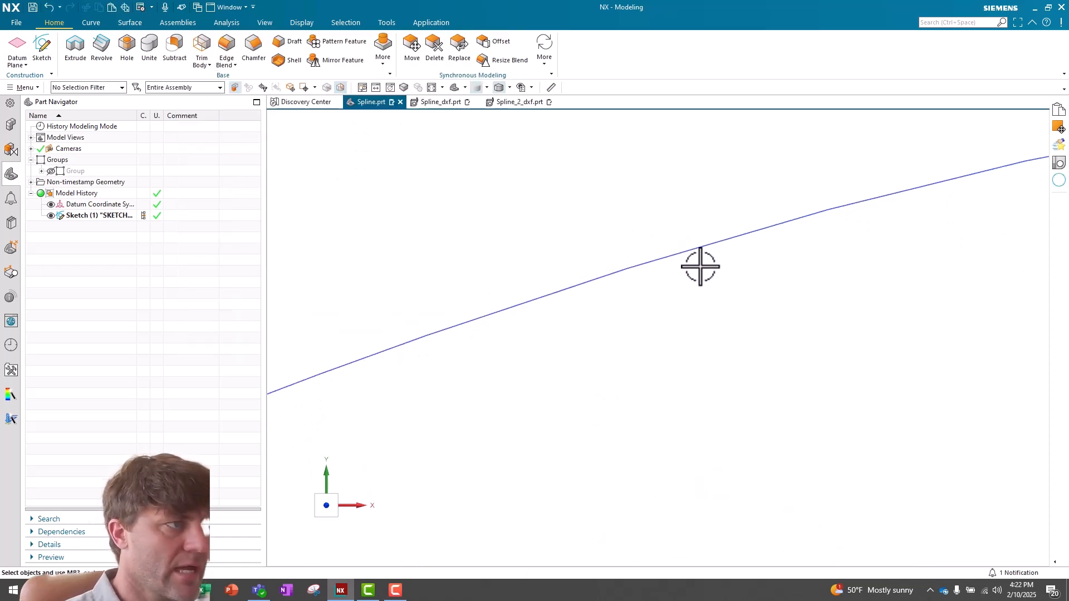
{"action": "scroll", "coordinate": [701, 268], "scroll_direction": "up", "scroll_amount": 2}
{"action": "scroll", "coordinate": [685, 274], "scroll_direction": "down", "scroll_amount": 1}
{"action": "scroll", "coordinate": [726, 276], "scroll_direction": "down", "scroll_amount": 2}
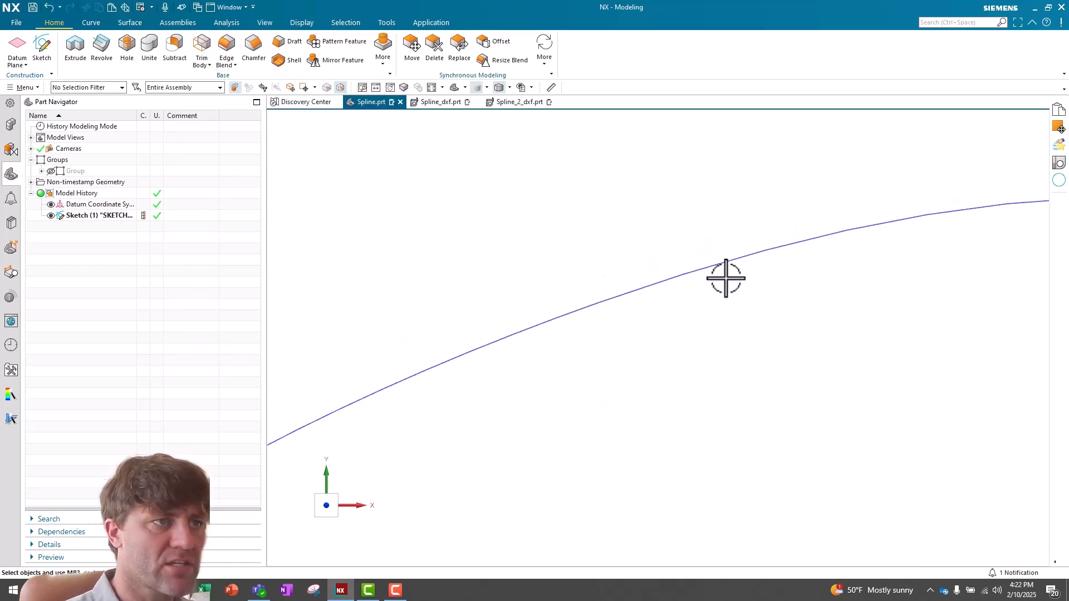
{"action": "scroll", "coordinate": [726, 276], "scroll_direction": "down", "scroll_amount": 3}
{"action": "scroll", "coordinate": [735, 296], "scroll_direction": "down", "scroll_amount": 2}
{"action": "scroll", "coordinate": [735, 297], "scroll_direction": "down", "scroll_amount": 2}
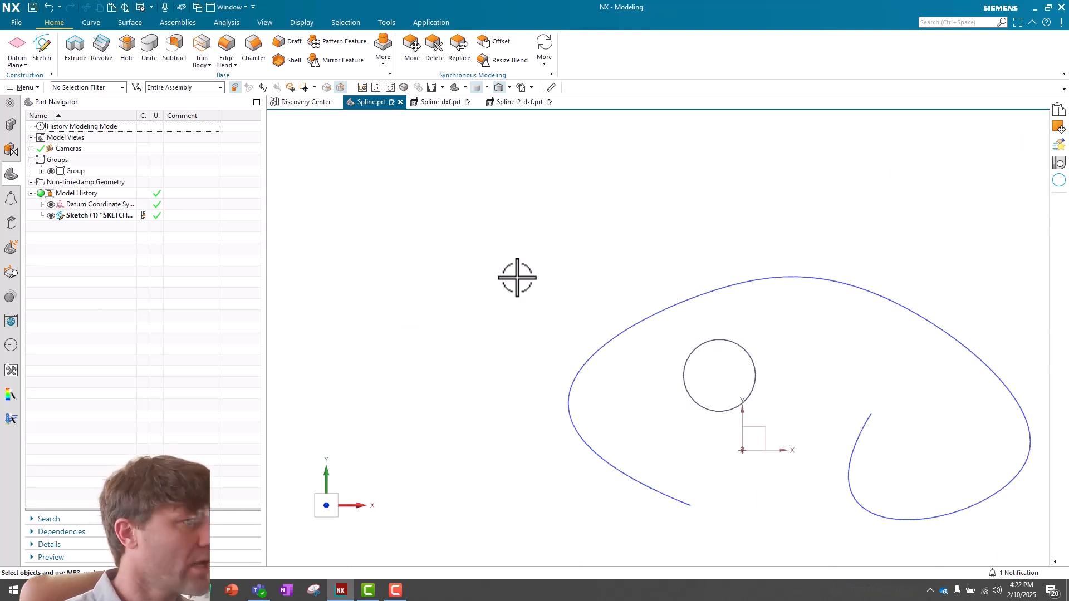
{"action": "scroll", "coordinate": [568, 358], "scroll_direction": "up", "scroll_amount": 5}
{"action": "scroll", "coordinate": [625, 367], "scroll_direction": "up", "scroll_amount": 3}
{"action": "scroll", "coordinate": [635, 360], "scroll_direction": "up", "scroll_amount": 3}
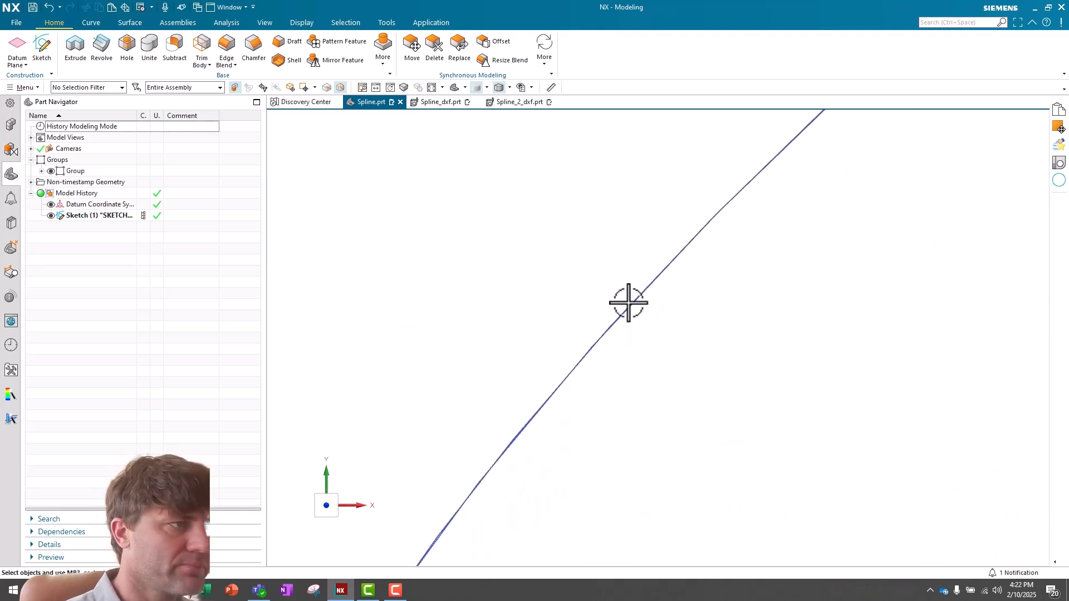
{"action": "scroll", "coordinate": [628, 302], "scroll_direction": "down", "scroll_amount": 2}
{"action": "scroll", "coordinate": [718, 288], "scroll_direction": "down", "scroll_amount": 2}
{"action": "scroll", "coordinate": [802, 217], "scroll_direction": "down", "scroll_amount": 2}
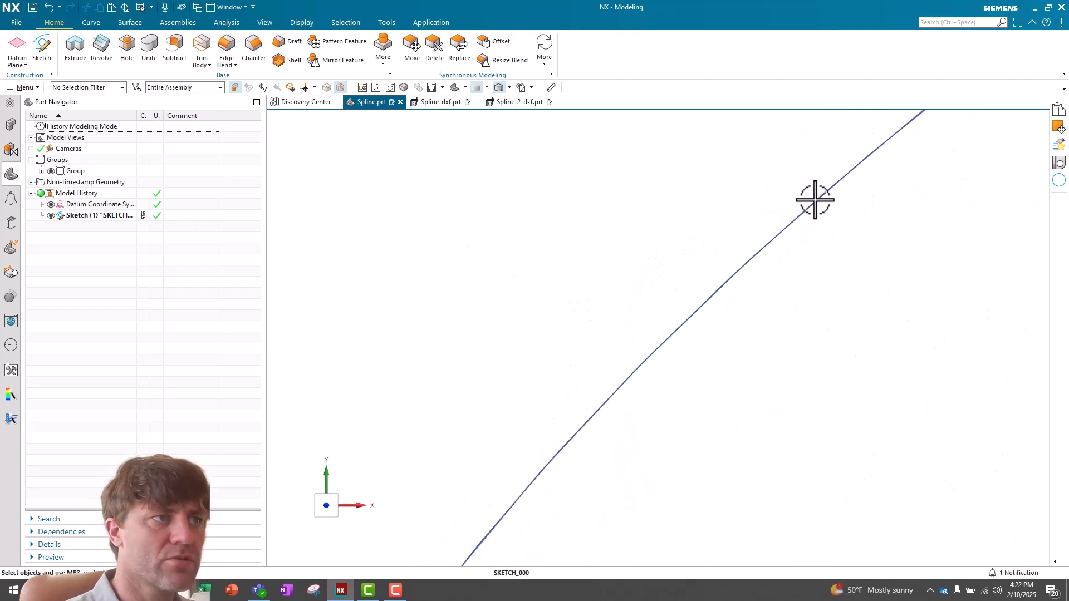
{"action": "scroll", "coordinate": [815, 201], "scroll_direction": "down", "scroll_amount": 2}
{"action": "scroll", "coordinate": [827, 226], "scroll_direction": "down", "scroll_amount": 2}
{"action": "scroll", "coordinate": [836, 221], "scroll_direction": "up", "scroll_amount": 2}
{"action": "scroll", "coordinate": [836, 240], "scroll_direction": "down", "scroll_amount": 2}
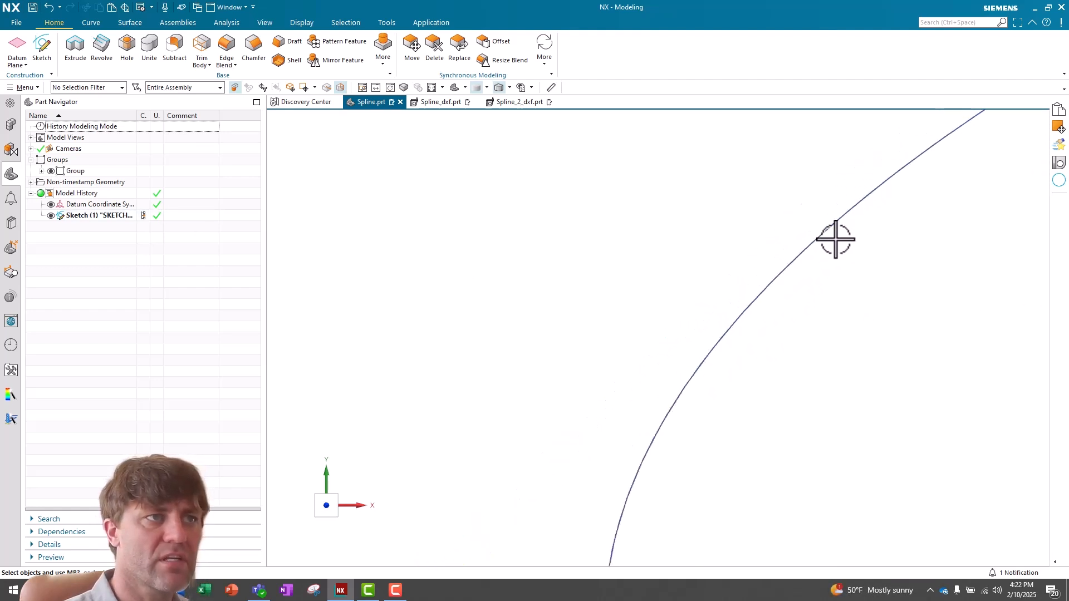
{"action": "scroll", "coordinate": [835, 239], "scroll_direction": "down", "scroll_amount": 3}
{"action": "scroll", "coordinate": [762, 288], "scroll_direction": "up", "scroll_amount": 3}
{"action": "scroll", "coordinate": [752, 280], "scroll_direction": "up", "scroll_amount": 3}
{"action": "scroll", "coordinate": [738, 234], "scroll_direction": "up", "scroll_amount": 3}
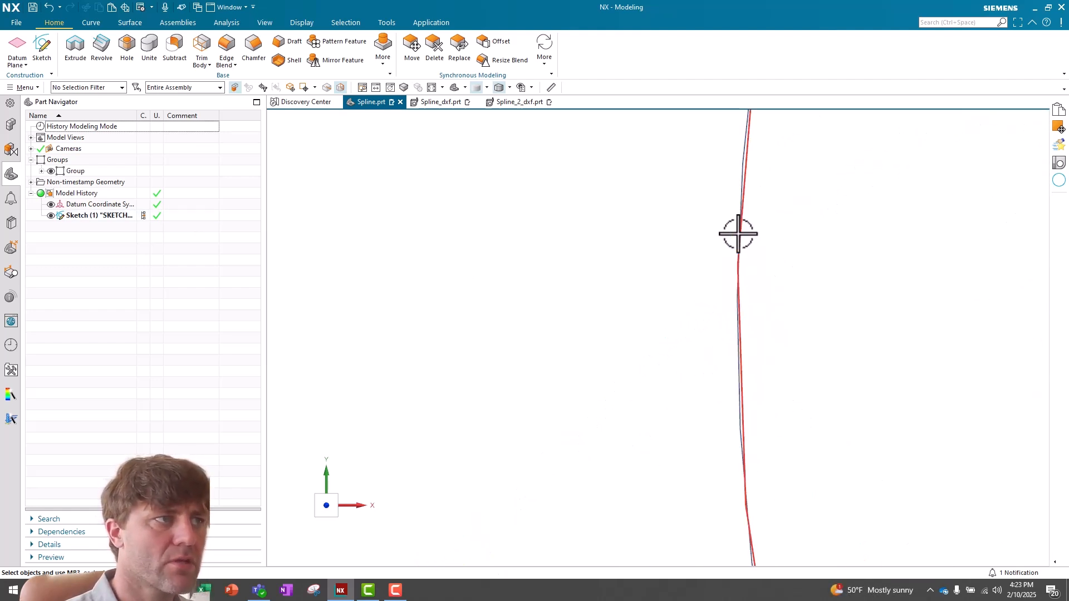
{"action": "scroll", "coordinate": [739, 235], "scroll_direction": "down", "scroll_amount": 2}
{"action": "scroll", "coordinate": [706, 192], "scroll_direction": "down", "scroll_amount": 2}
Fit the whole sketch in view after inspecting the spline
{"action": "key", "text": "ctrl+f"}
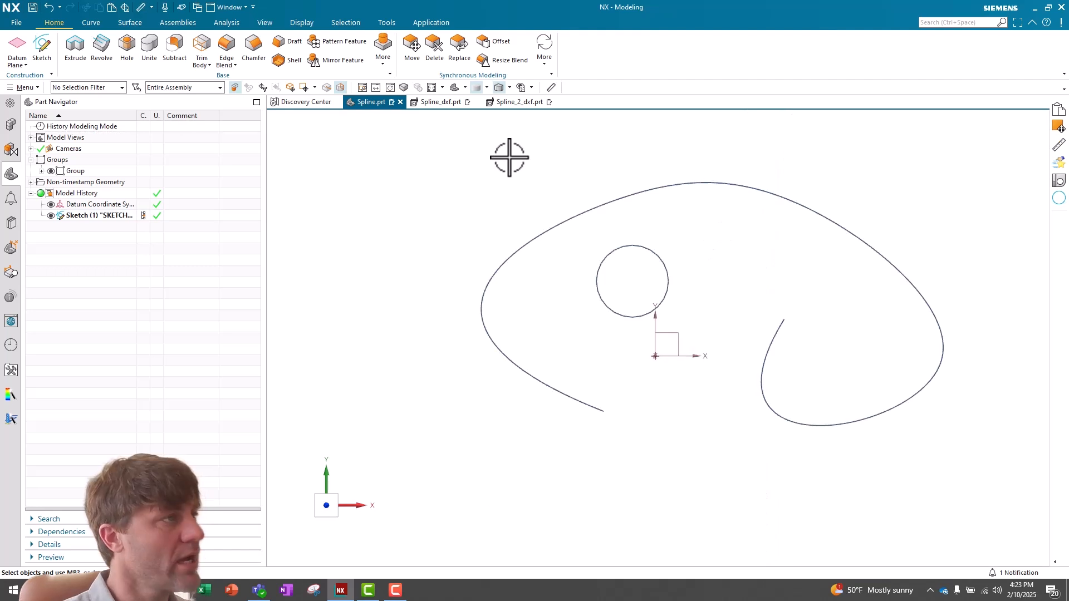
Copy all 44 curves from Spline_2_dxf.prt and paste them into Spline.prt
{"action": "left_click", "coordinate": [518, 102]}
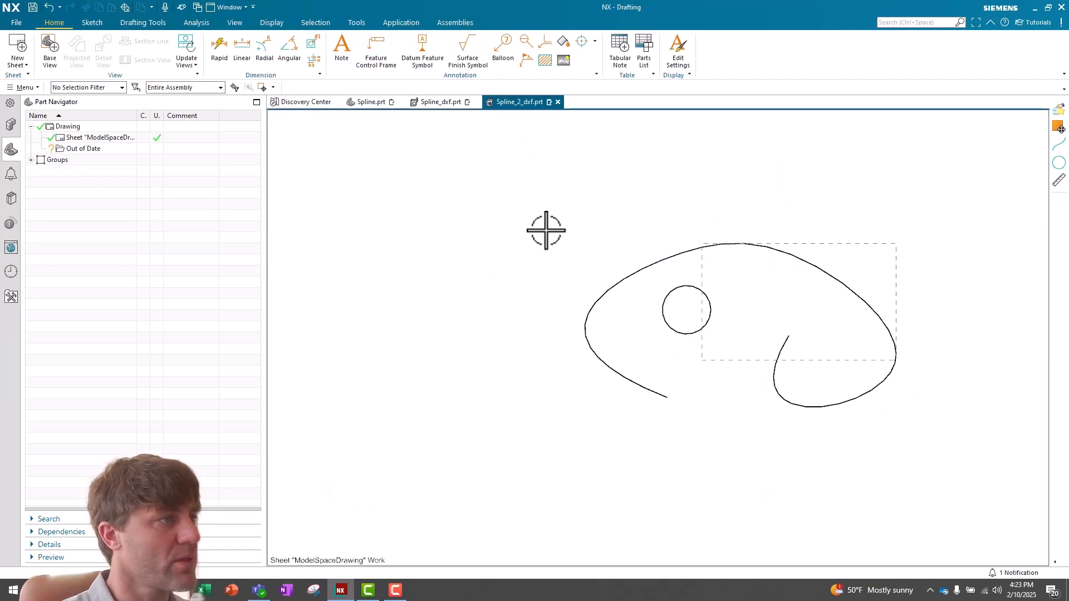
{"action": "left_click_drag", "start_coordinate": [516, 216], "coordinate": [939, 460]}
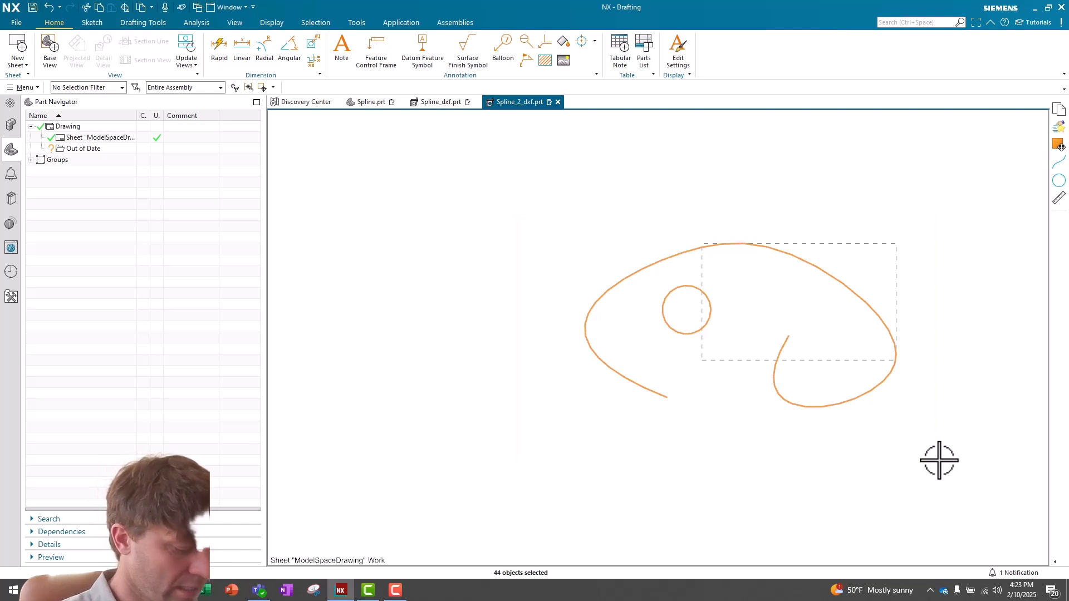
{"action": "key", "text": "Escape"}
{"action": "left_click", "coordinate": [371, 102]}
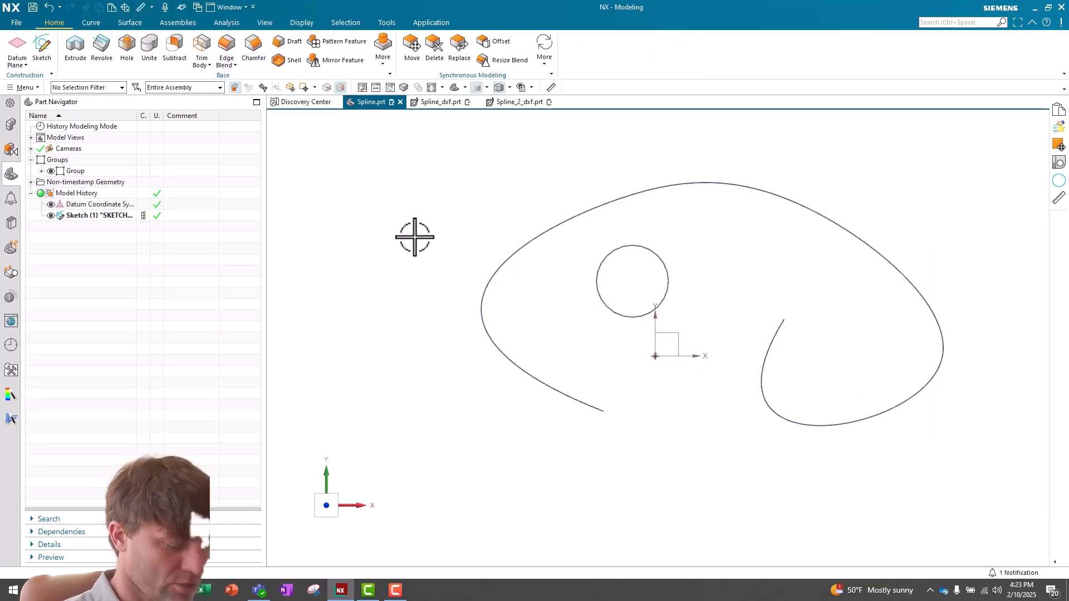
{"action": "key", "text": "ctrl+v"}
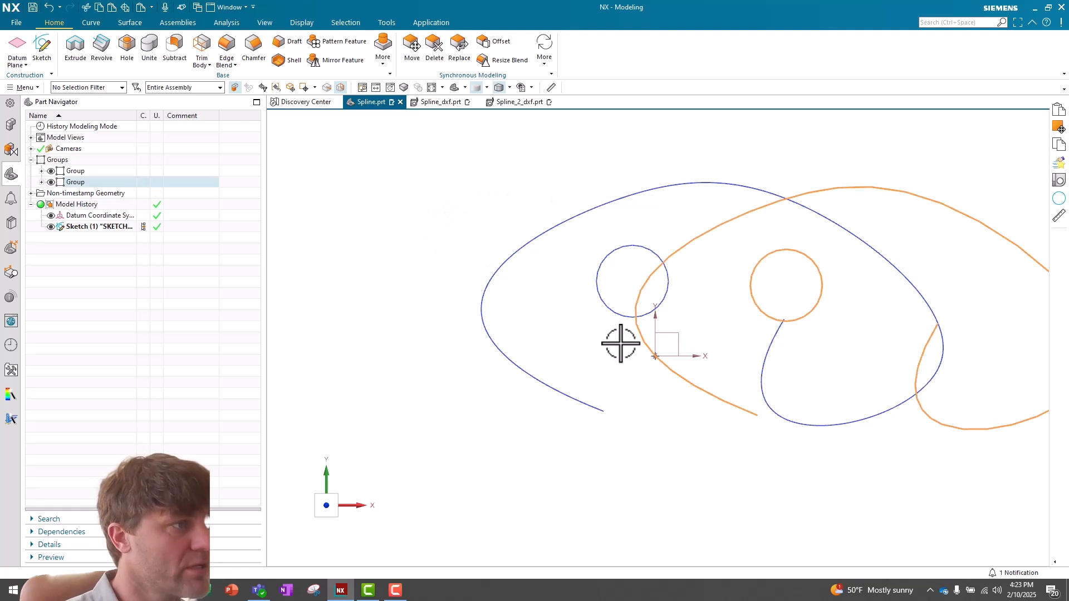
Move the pasted Spline_2_dxf curves point-to-point from their endpoint onto the original spline's endpoint
{"action": "key", "text": "ctrl+t"}
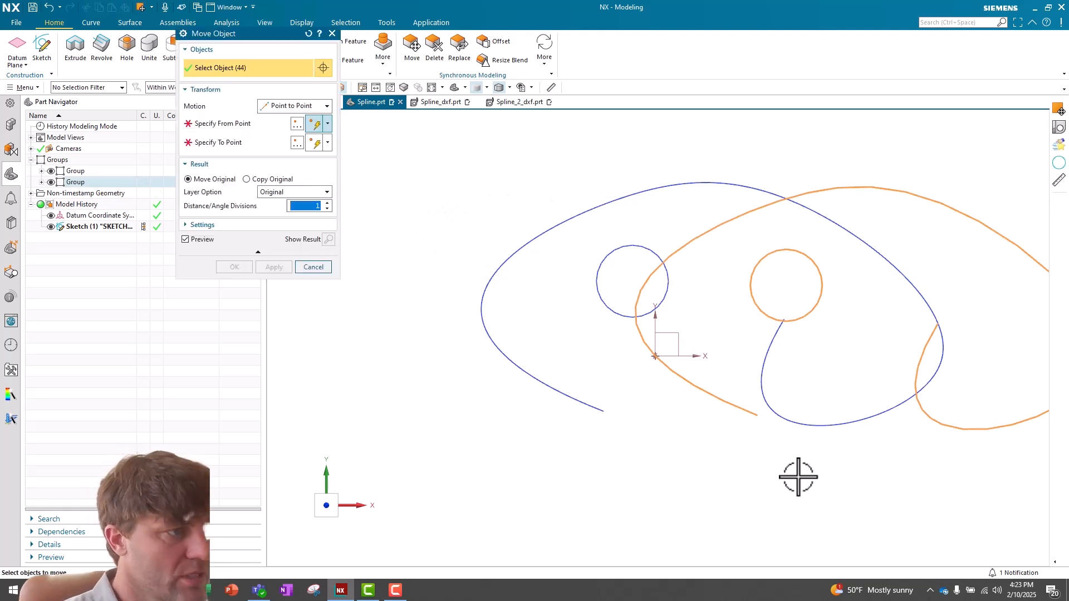
{"action": "left_click", "coordinate": [215, 134]}
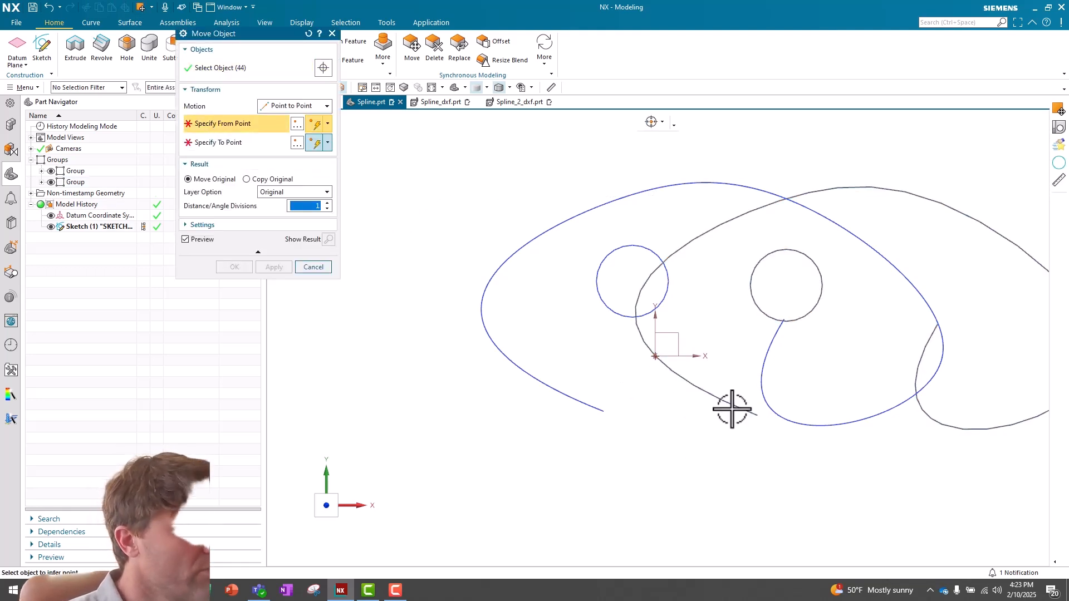
{"action": "left_click", "coordinate": [757, 414]}
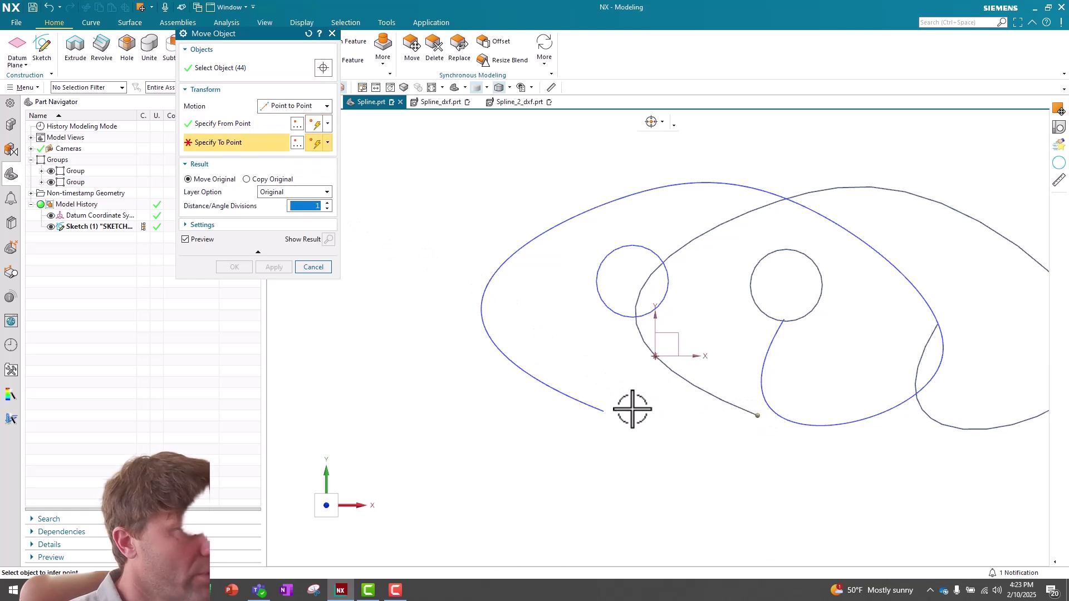
{"action": "left_click", "coordinate": [603, 411]}
{"action": "left_click", "coordinate": [233, 268]}
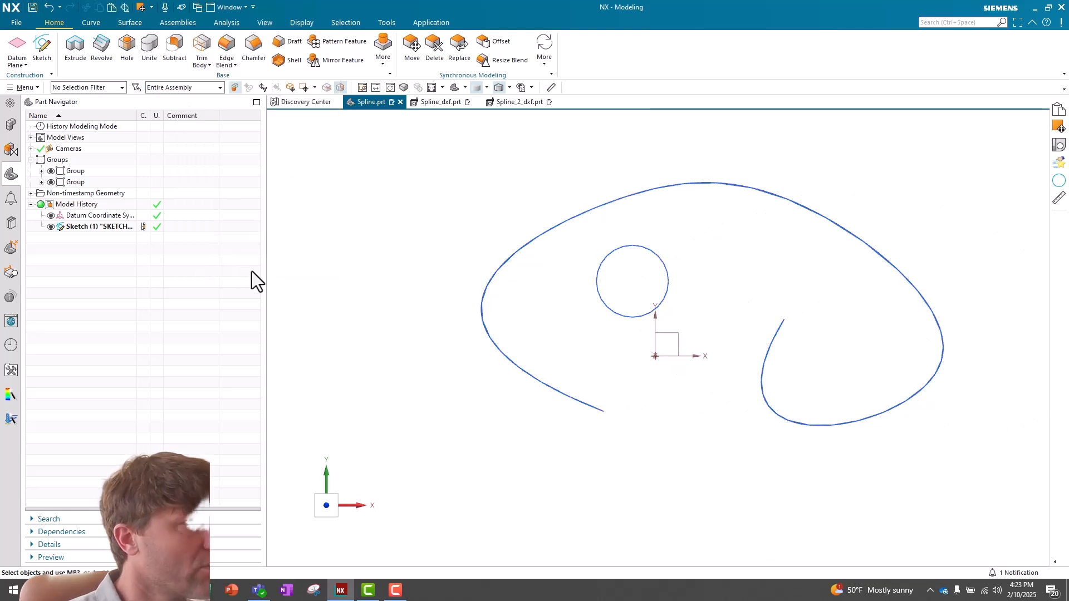
{"action": "scroll", "coordinate": [458, 251], "scroll_direction": "up", "scroll_amount": 3}
{"action": "scroll", "coordinate": [550, 299], "scroll_direction": "up", "scroll_amount": 4}
{"action": "scroll", "coordinate": [550, 299], "scroll_direction": "up", "scroll_amount": 2}
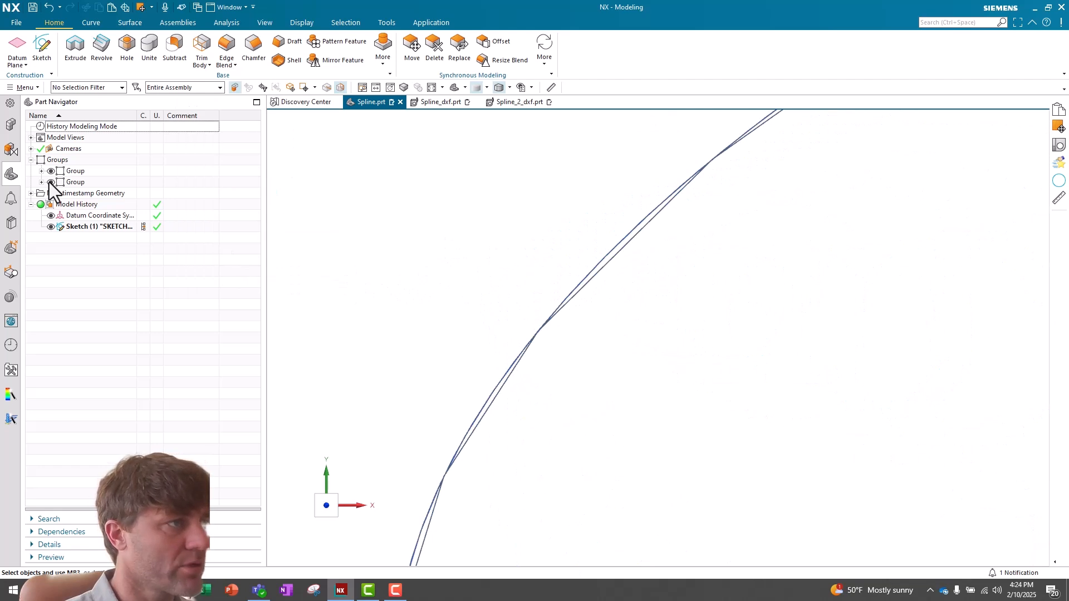
{"action": "left_click", "coordinate": [51, 182]}
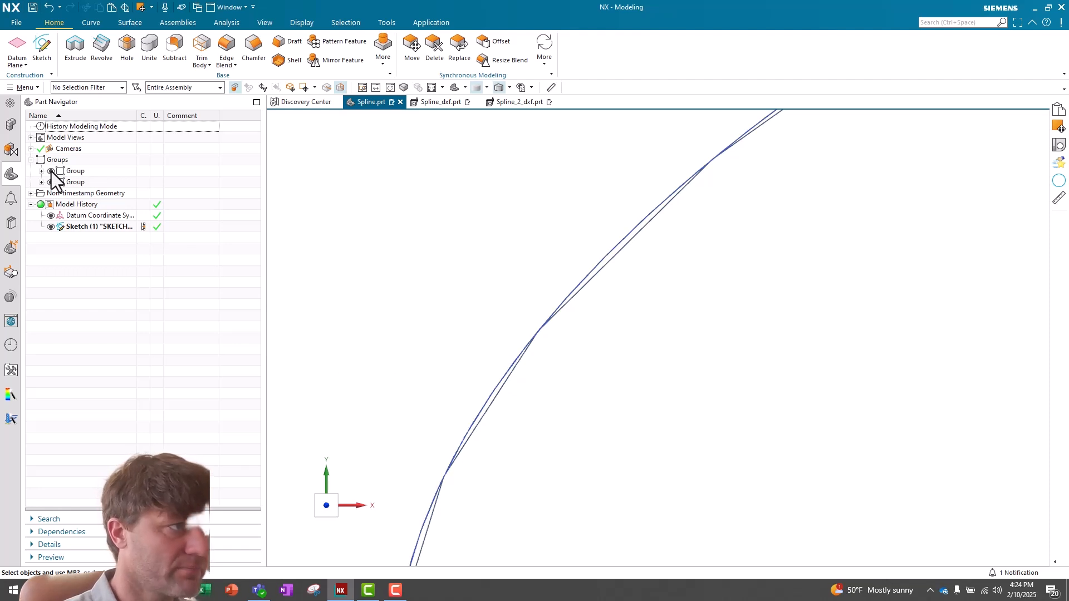
Toggle the first DXF curve group's visibility and start a Measure along the overlapping curves
{"action": "middle_click_drag", "start_coordinate": [462, 298], "coordinate": [532, 321], "text": "shift"}
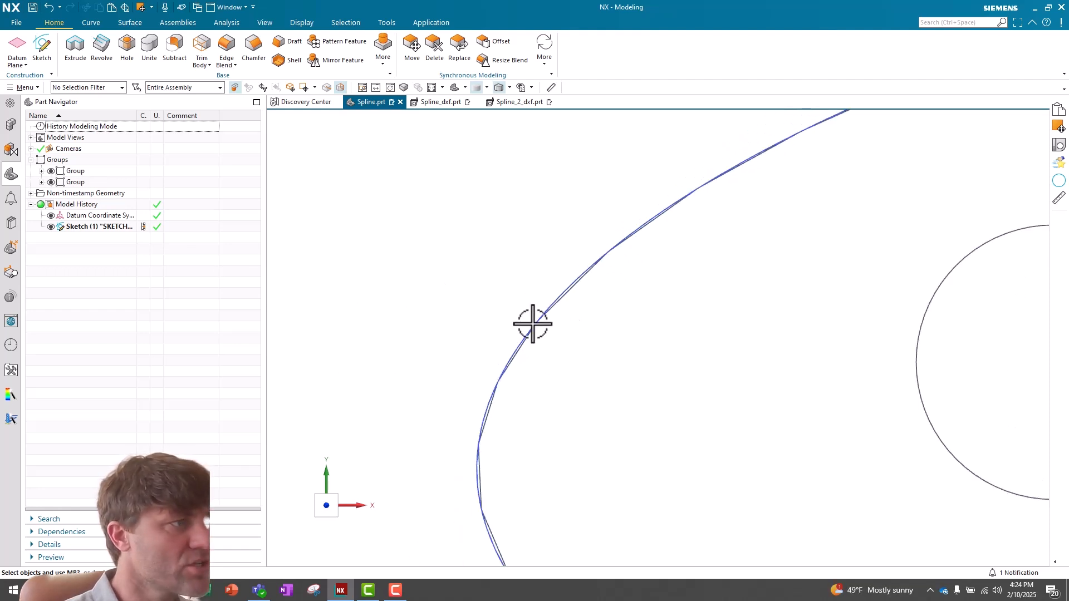
{"action": "left_click", "coordinate": [52, 172]}
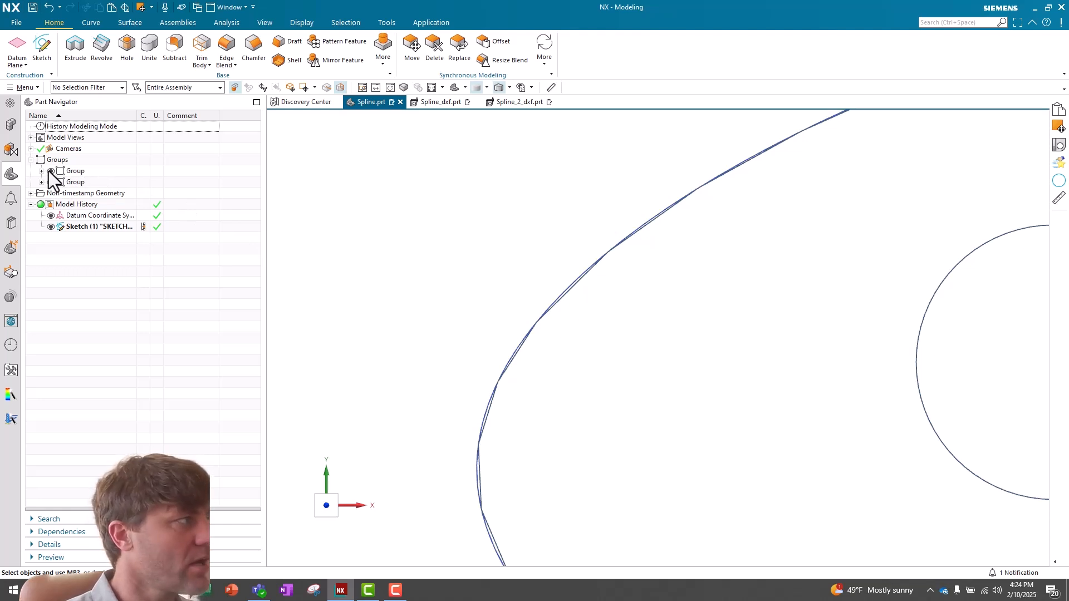
{"action": "left_click", "coordinate": [53, 172]}
{"action": "middle_click_drag", "start_coordinate": [473, 253], "coordinate": [555, 241], "text": "shift"}
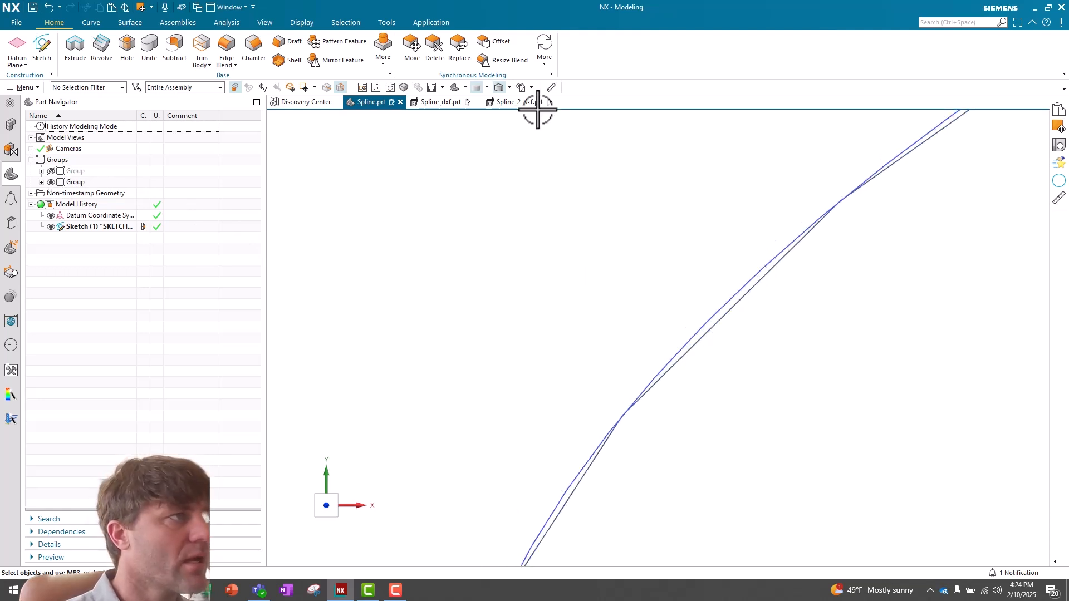
{"action": "left_click", "coordinate": [551, 88]}
{"action": "middle_click_drag", "start_coordinate": [627, 203], "coordinate": [568, 357], "text": "shift"}
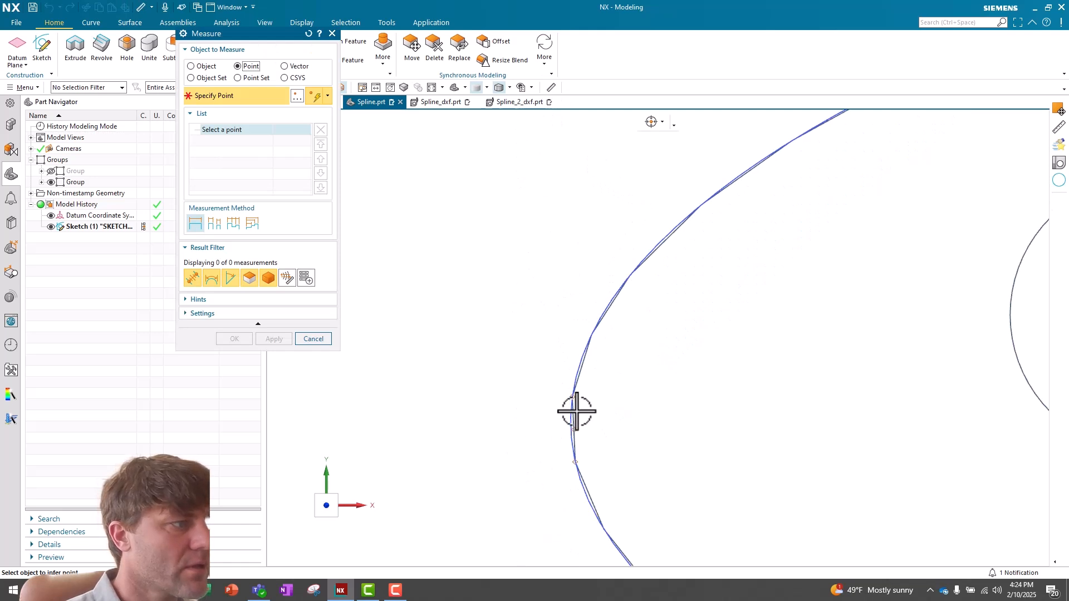
{"action": "scroll", "coordinate": [576, 411], "scroll_direction": "down", "scroll_amount": 2}
{"action": "scroll", "coordinate": [578, 437], "scroll_direction": "down", "scroll_amount": 1}
{"action": "scroll", "coordinate": [578, 436], "scroll_direction": "up", "scroll_amount": 1}
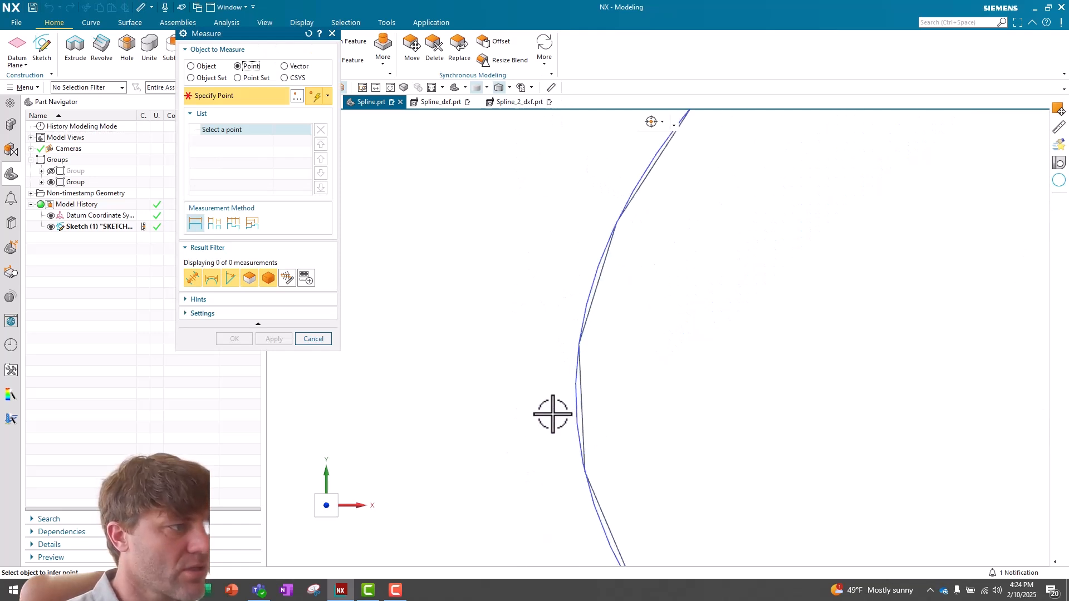
Measure minimum distance from the original spline to a polyline vertex, reading 0.0618 in
{"action": "left_click", "coordinate": [206, 67]}
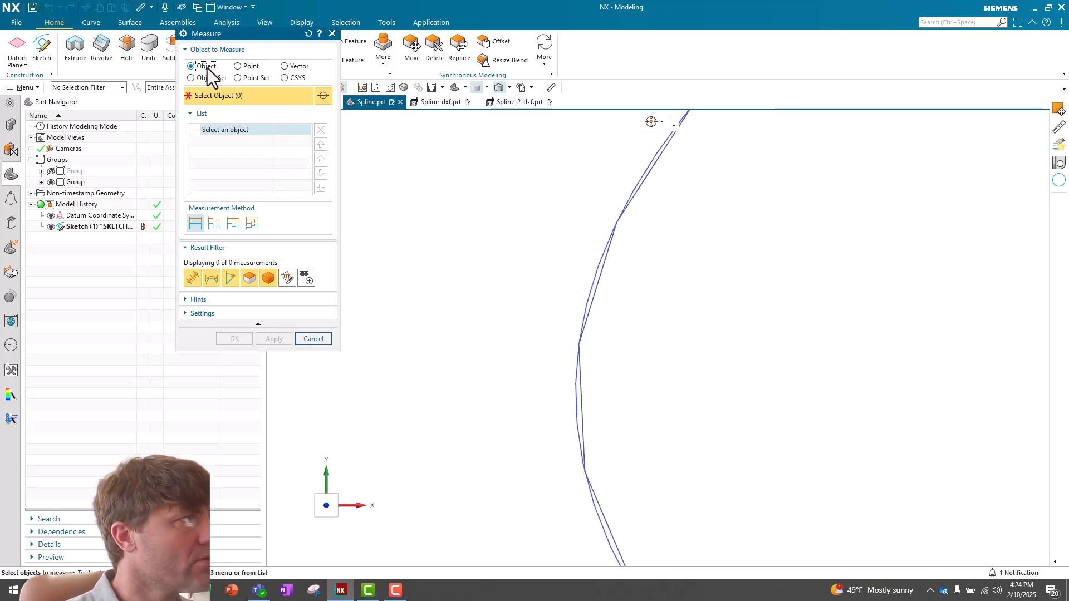
{"action": "left_click", "coordinate": [576, 392]}
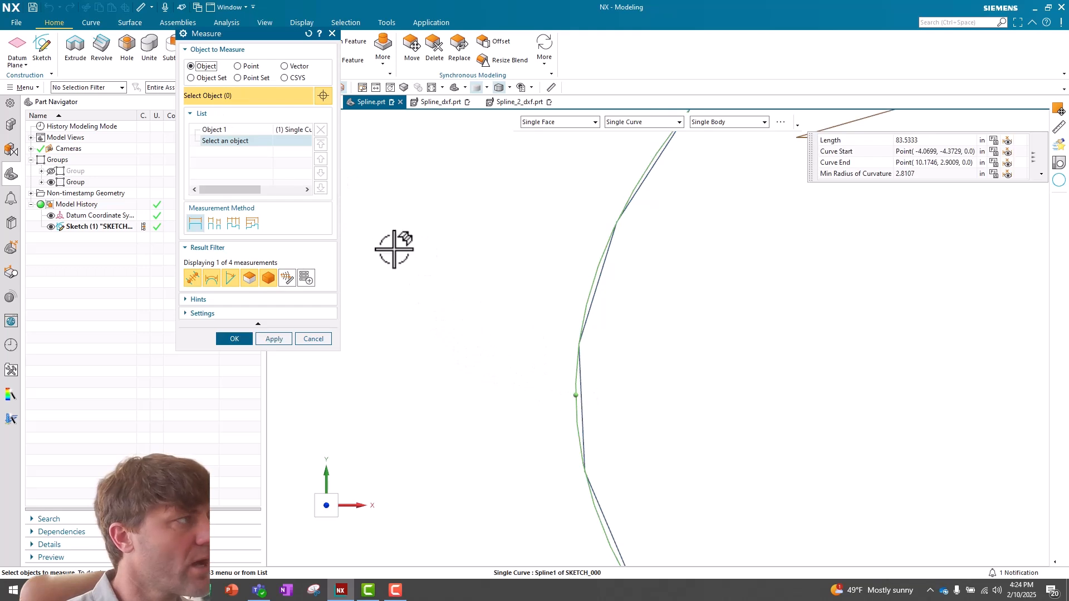
{"action": "left_click", "coordinate": [239, 66]}
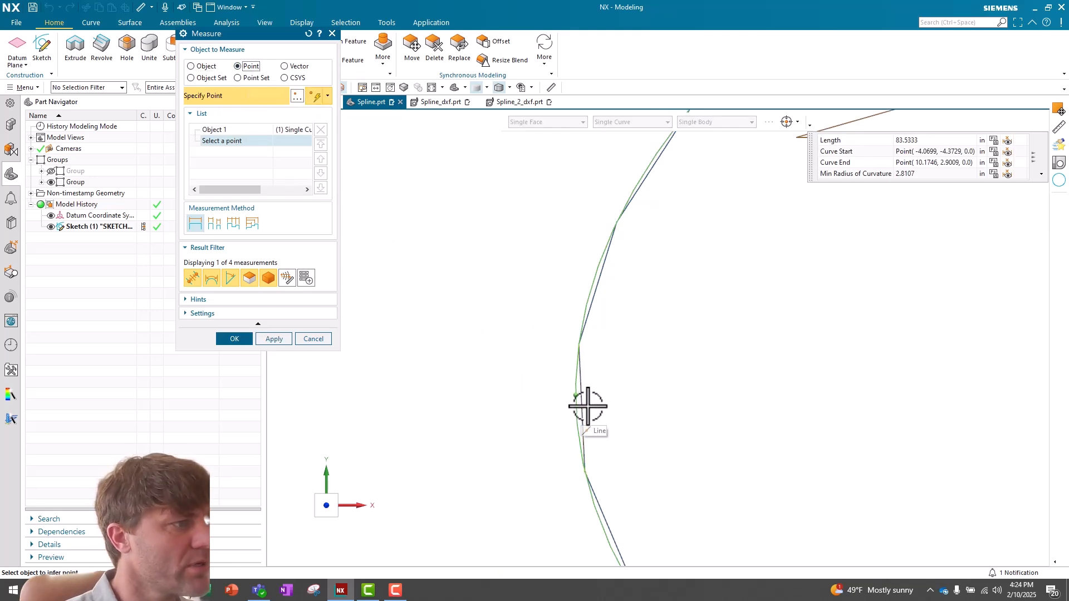
{"action": "left_click", "coordinate": [582, 409]}
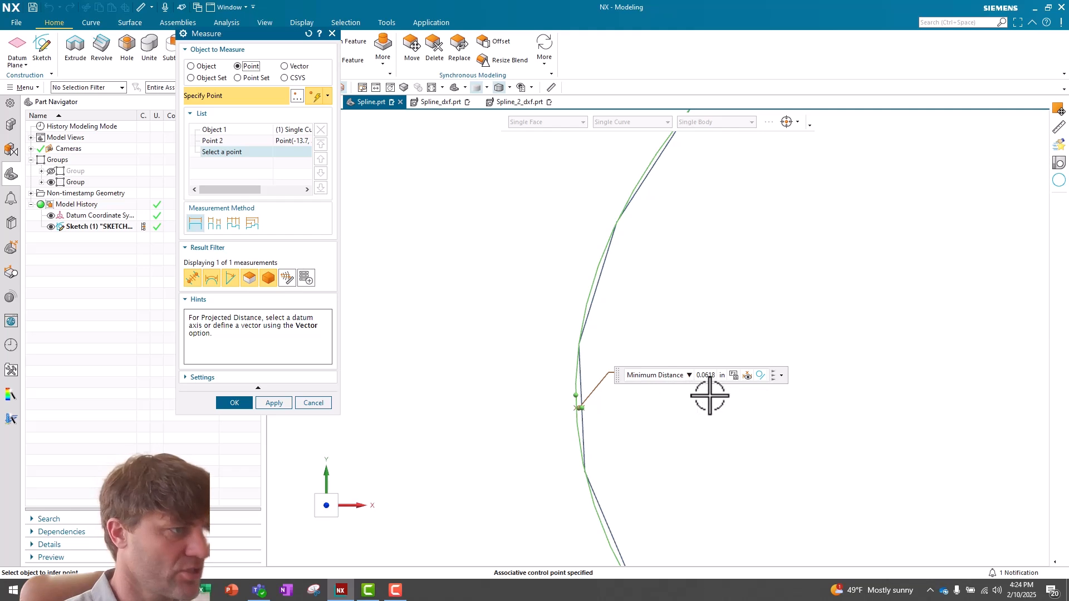
Swap which imported DXF group is shown and start a new measurement along the spline
{"action": "left_click", "coordinate": [316, 403]}
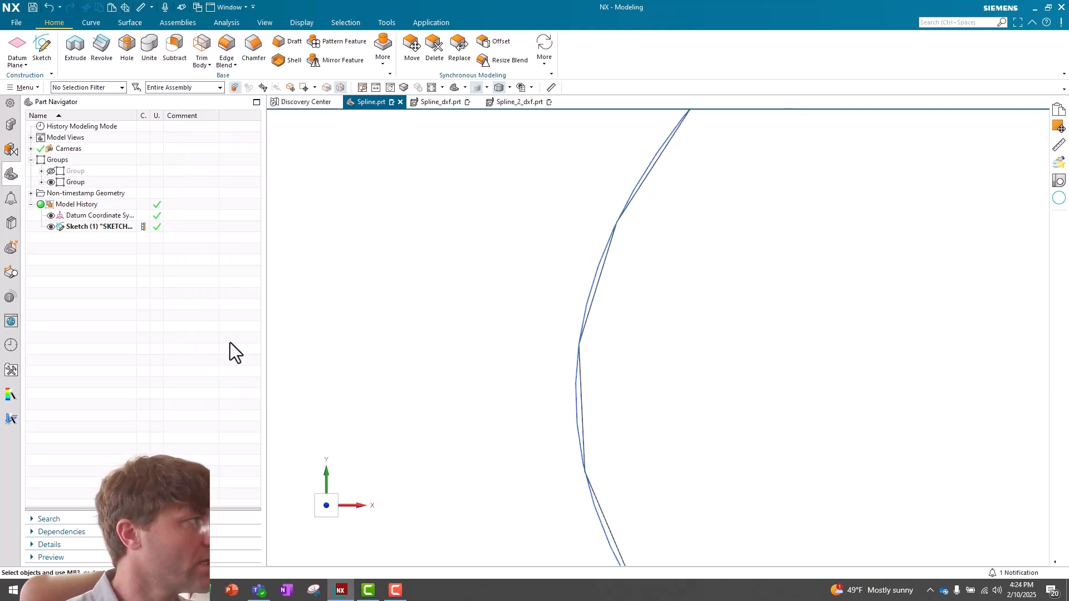
{"action": "left_click", "coordinate": [51, 182]}
{"action": "left_click", "coordinate": [51, 171]}
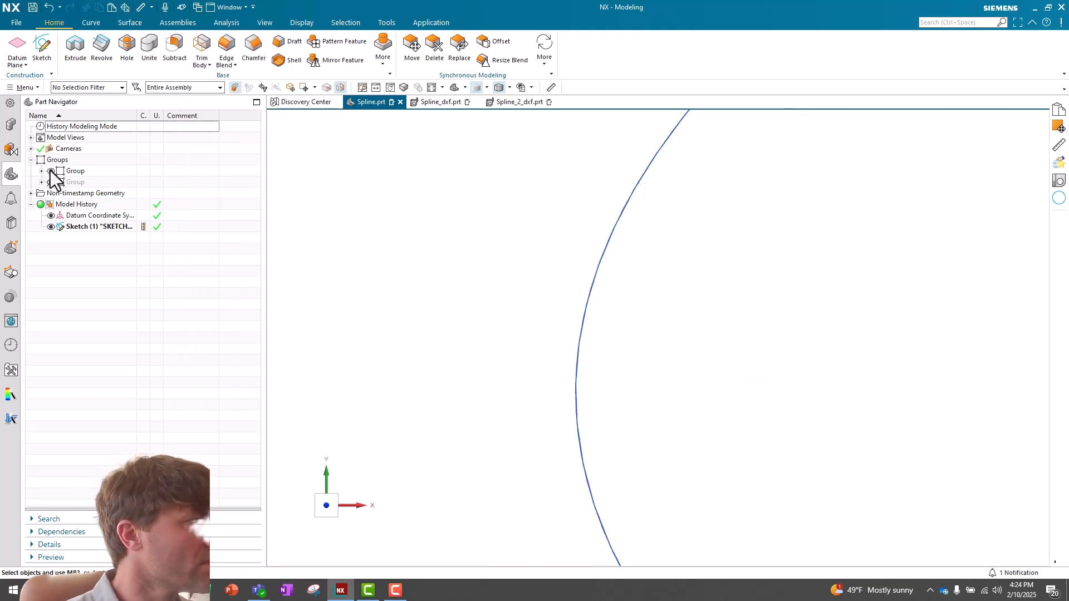
{"action": "middle_click_drag", "start_coordinate": [566, 409], "coordinate": [580, 397]}
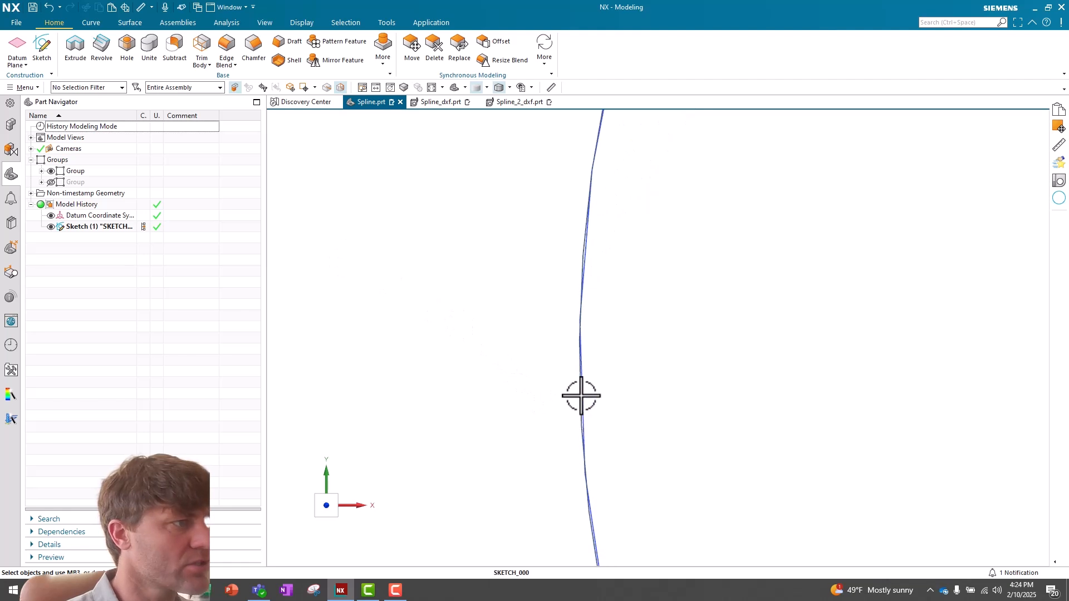
{"action": "left_click", "coordinate": [551, 87]}
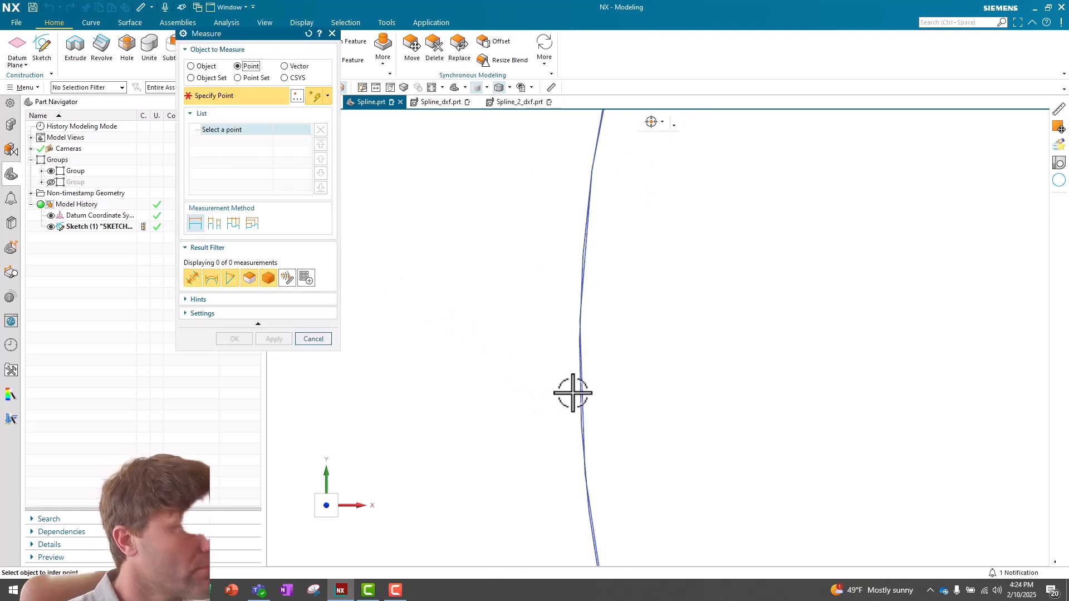
Measure another polyline vertex's deviation from the spline, 0.0019 in, then cancel the measurement
{"action": "left_click", "coordinate": [193, 65]}
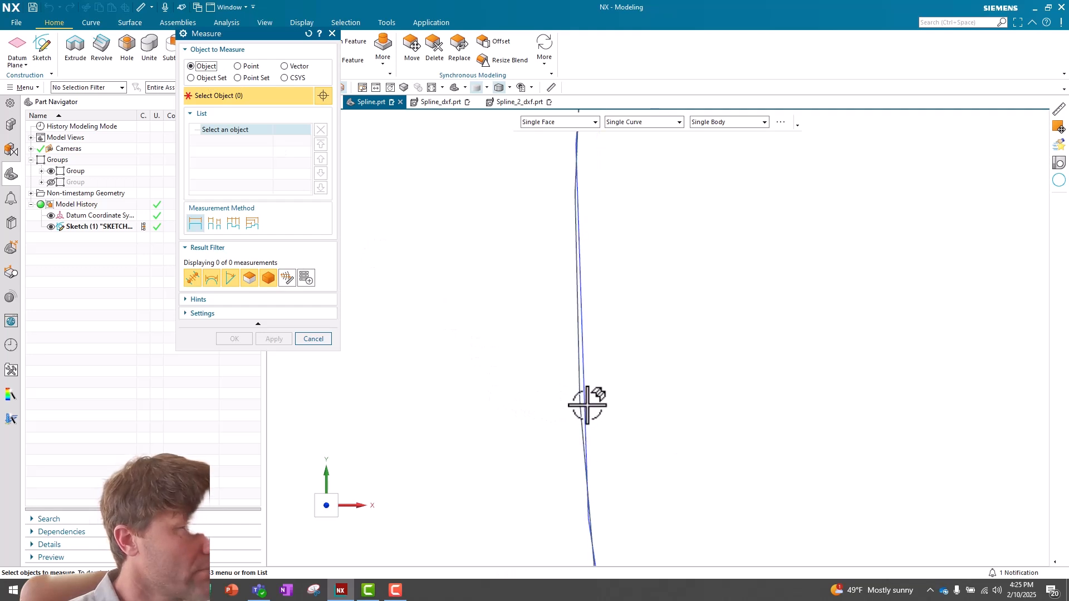
{"action": "left_click", "coordinate": [586, 408]}
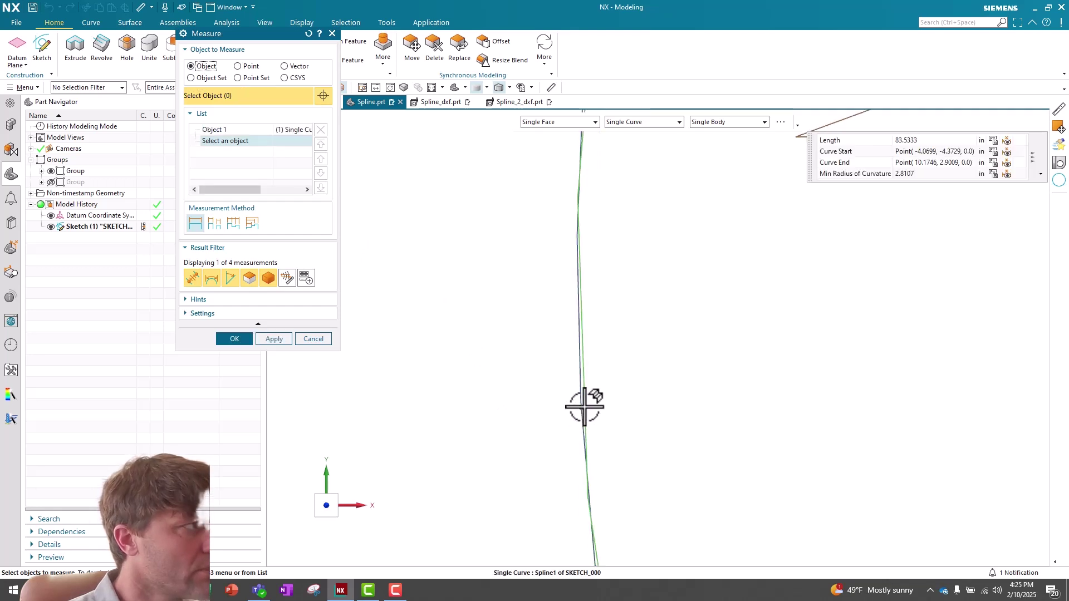
{"action": "left_click", "coordinate": [237, 66]}
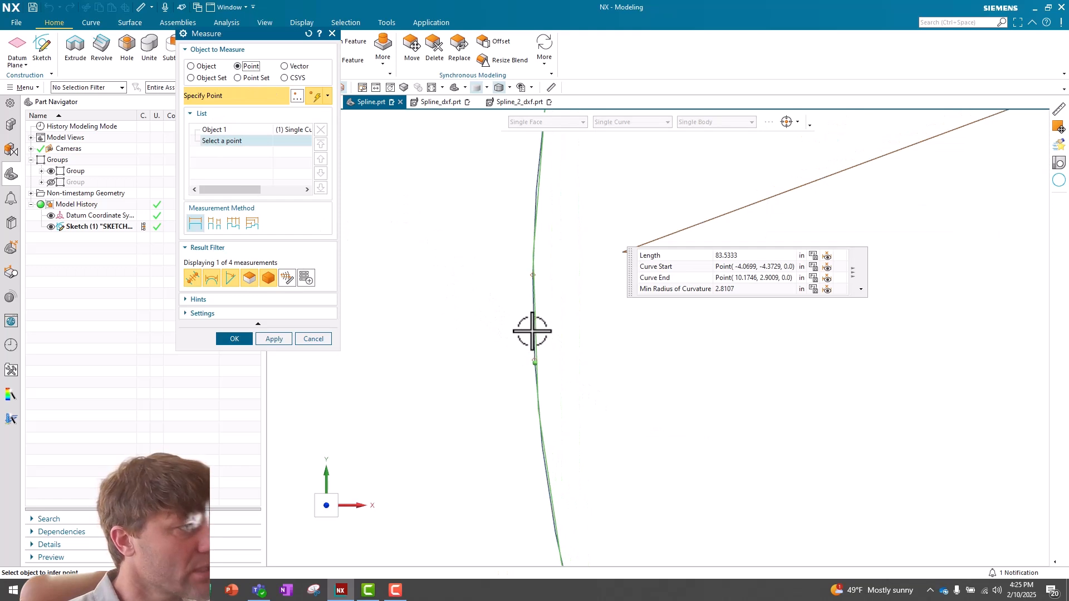
{"action": "left_click", "coordinate": [534, 322]}
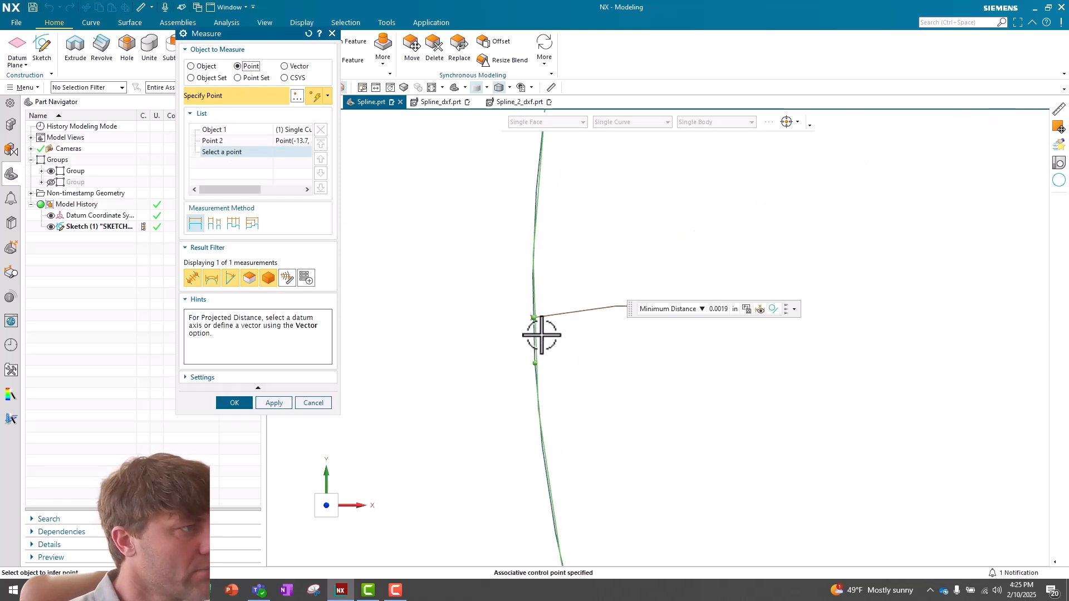
{"action": "scroll", "coordinate": [541, 334], "scroll_direction": "up", "scroll_amount": 3}
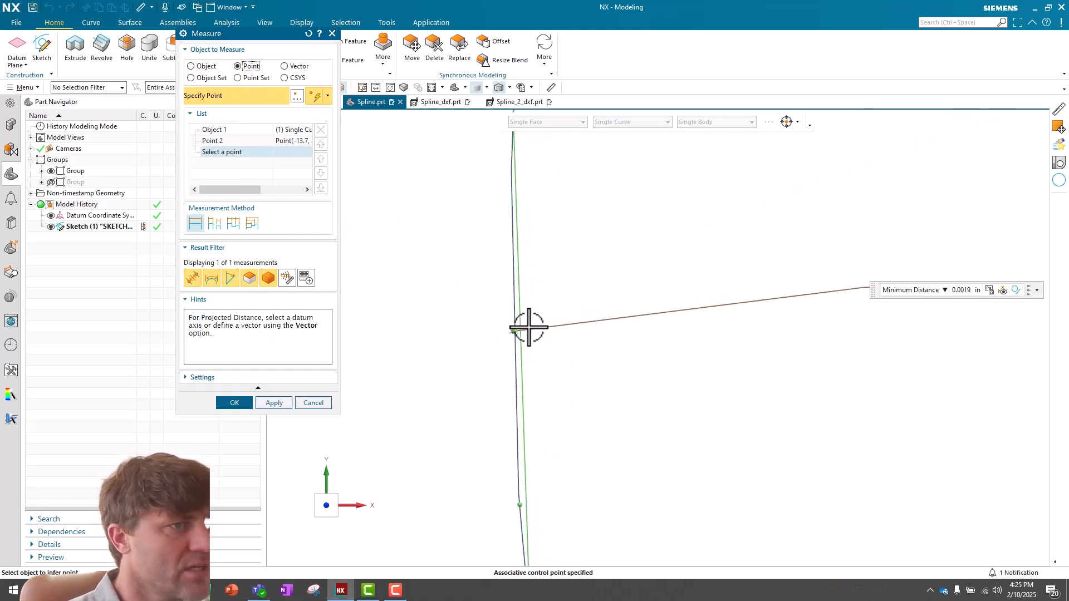
{"action": "scroll", "coordinate": [475, 357], "scroll_direction": "down", "scroll_amount": 1}
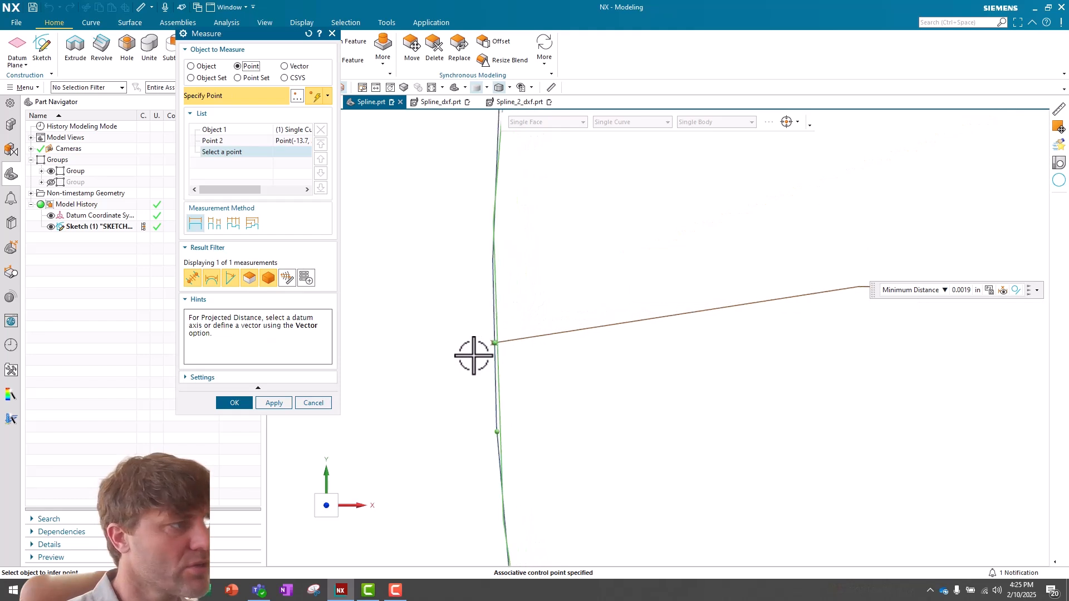
{"action": "scroll", "coordinate": [475, 357], "scroll_direction": "down", "scroll_amount": 2}
{"action": "scroll", "coordinate": [469, 357], "scroll_direction": "down", "scroll_amount": 2}
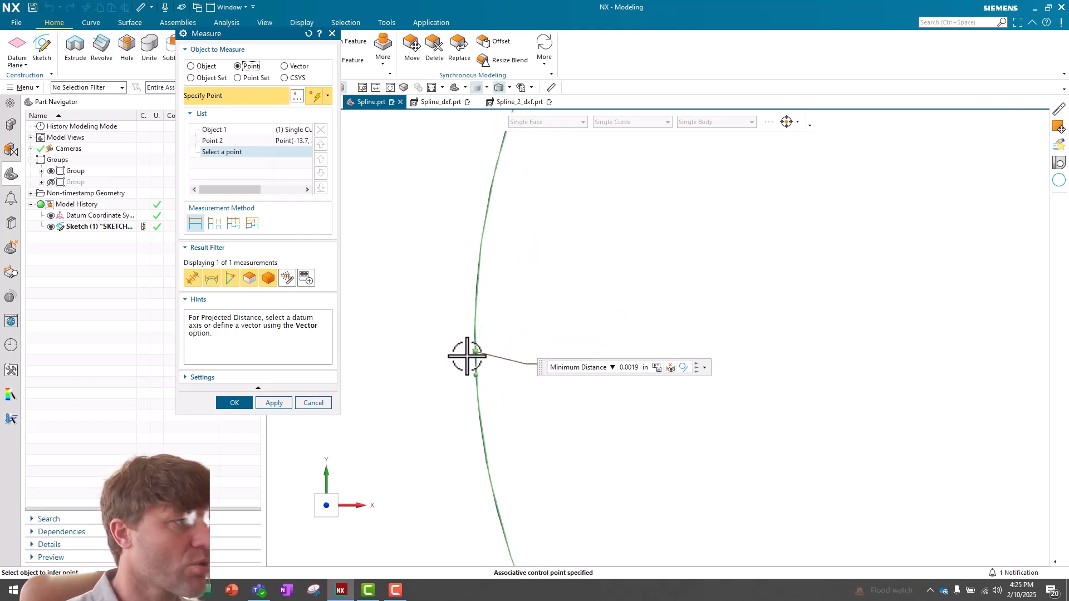
{"action": "scroll", "coordinate": [468, 357], "scroll_direction": "down", "scroll_amount": 1}
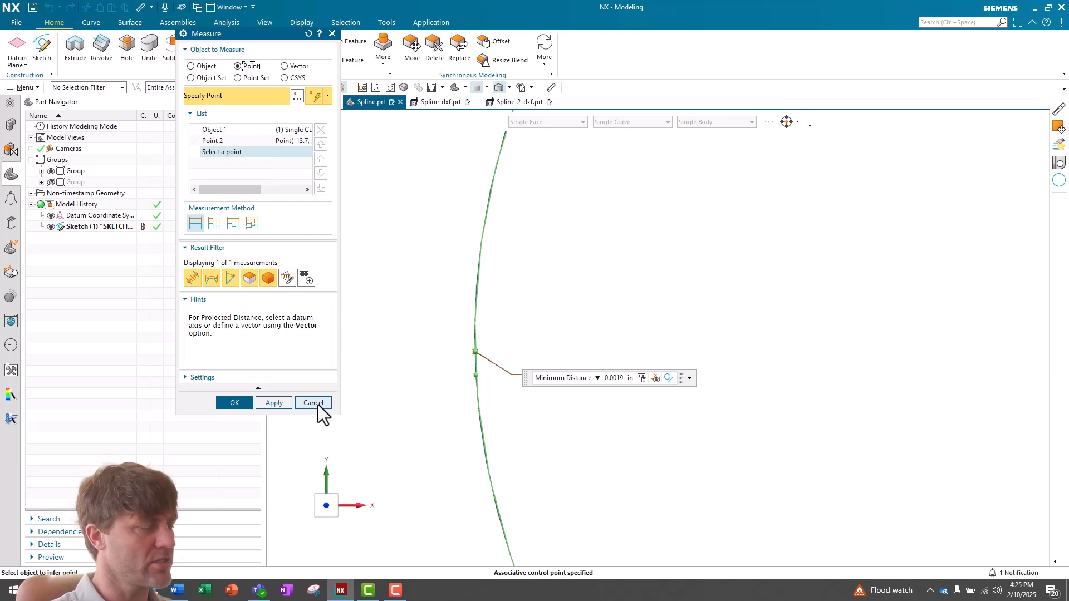
{"action": "left_click", "coordinate": [314, 403]}
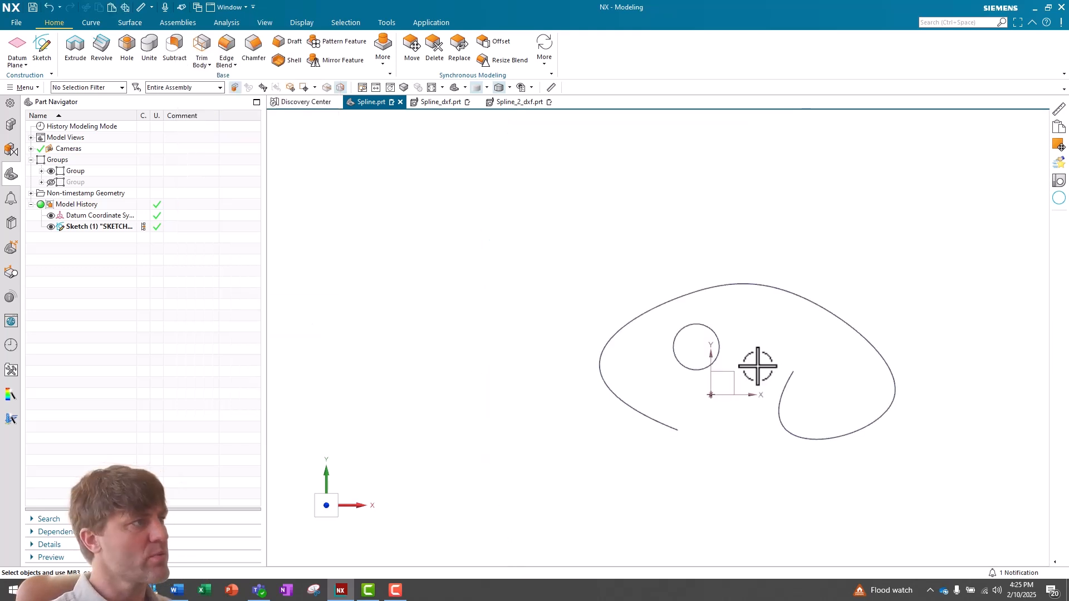
Hide Sketch(1) and start measuring the circle, discarding a wrongly picked center point
{"action": "left_click", "coordinate": [52, 228]}
{"action": "scroll", "coordinate": [814, 388], "scroll_direction": "up", "scroll_amount": 3}
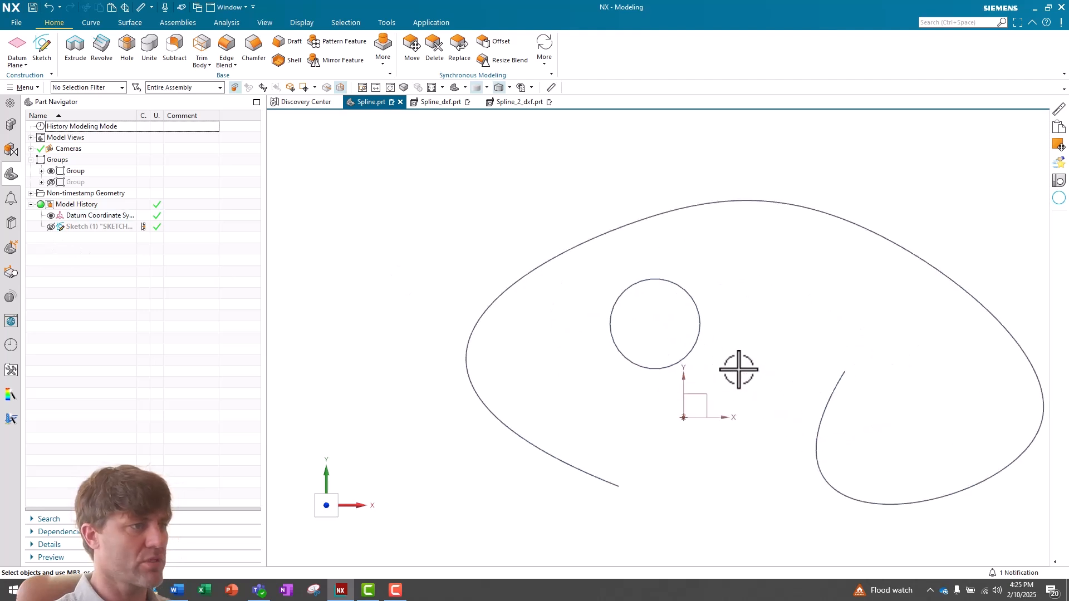
{"action": "scroll", "coordinate": [848, 344], "scroll_direction": "up", "scroll_amount": 3}
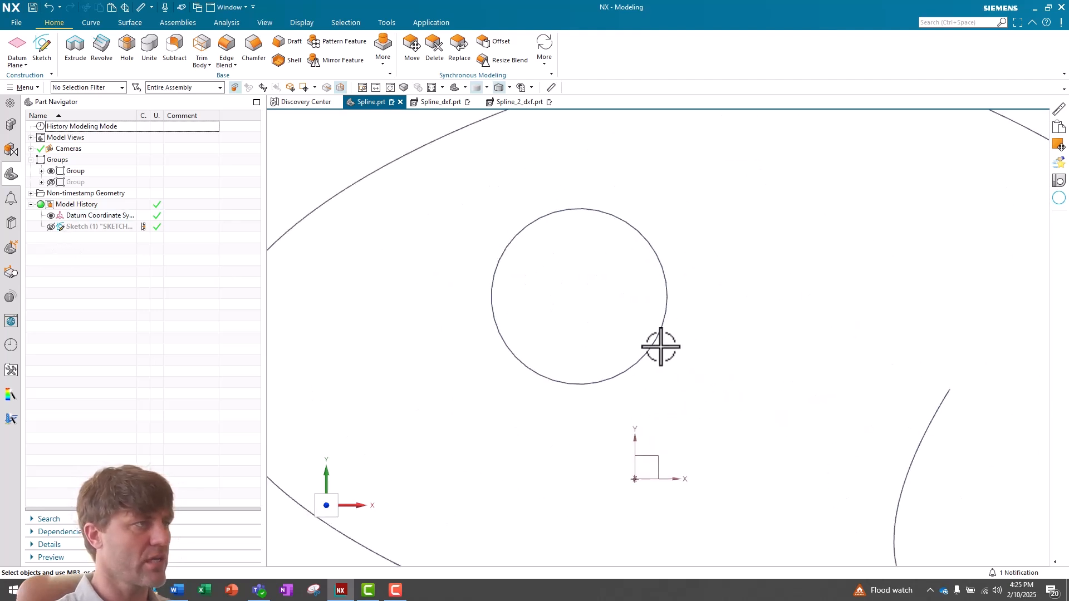
{"action": "scroll", "coordinate": [652, 343], "scroll_direction": "up", "scroll_amount": 2}
{"action": "scroll", "coordinate": [643, 259], "scroll_direction": "up", "scroll_amount": 2}
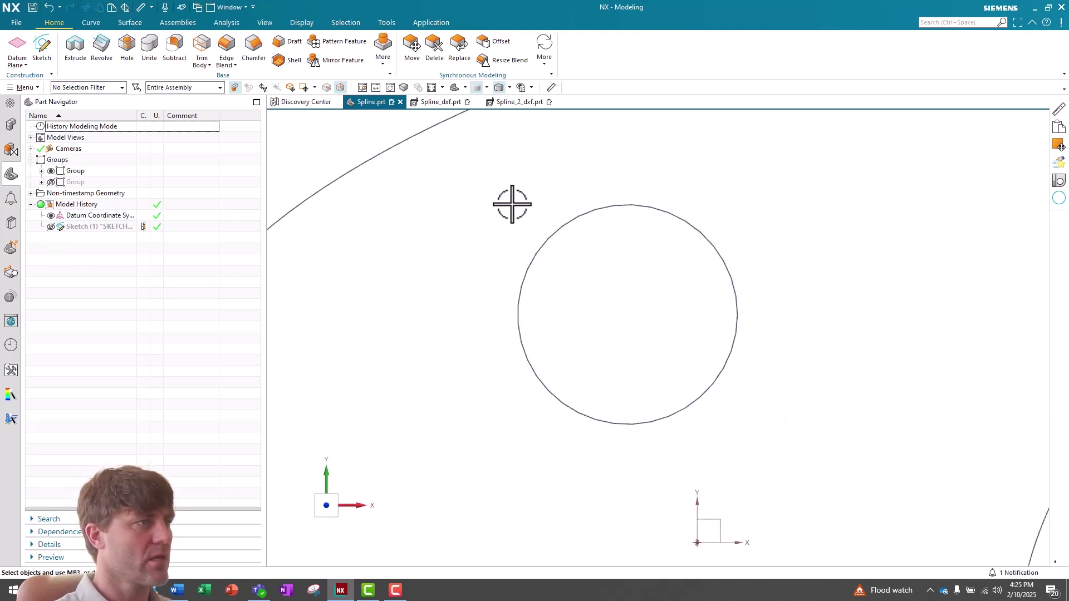
{"action": "left_click", "coordinate": [550, 89]}
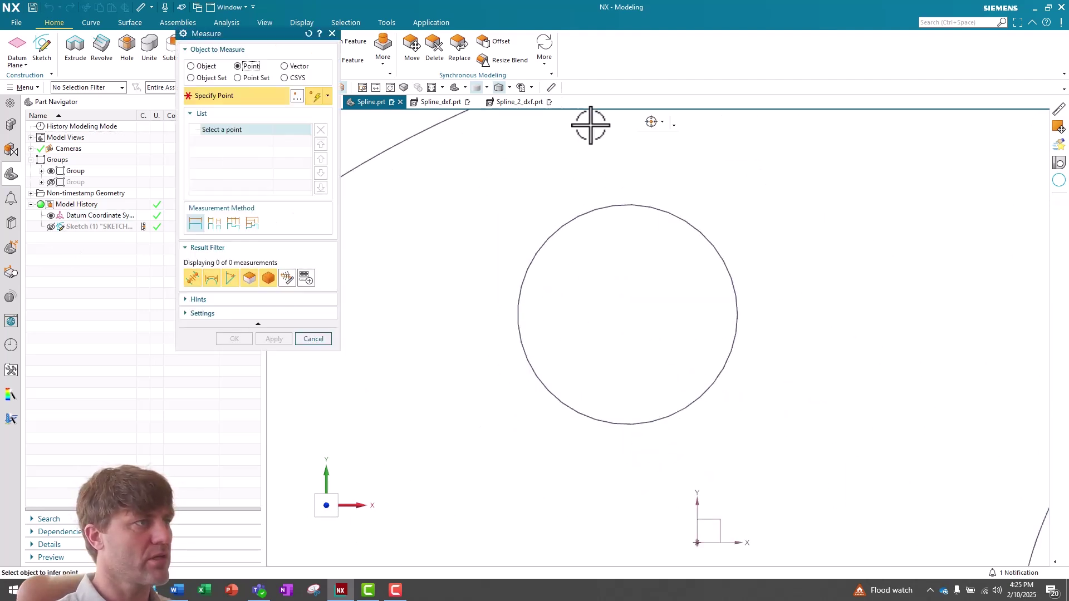
{"action": "left_click", "coordinate": [629, 315]}
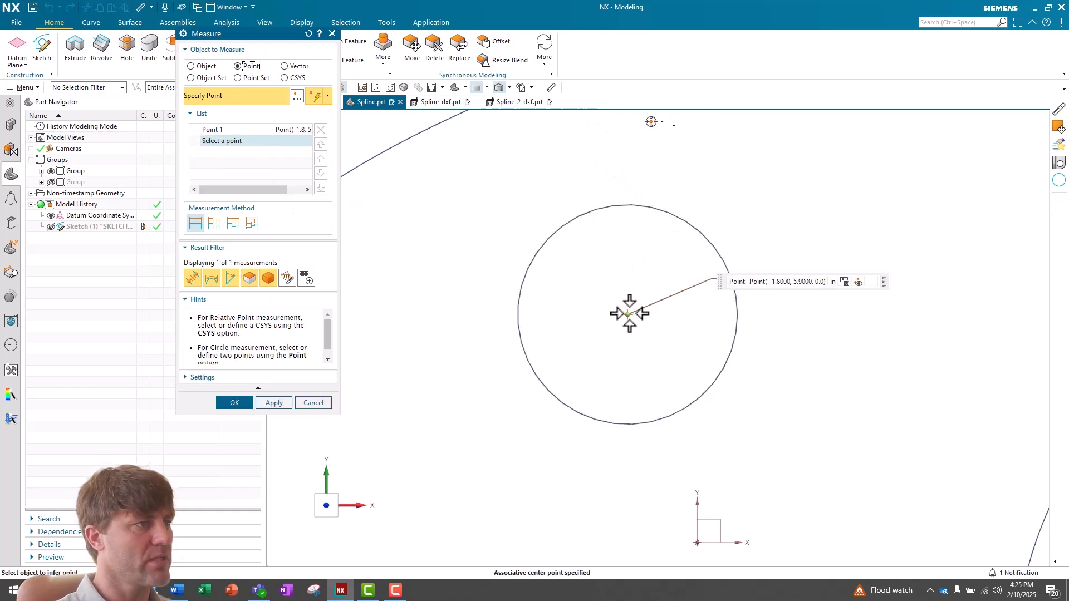
{"action": "left_click", "coordinate": [229, 128]}
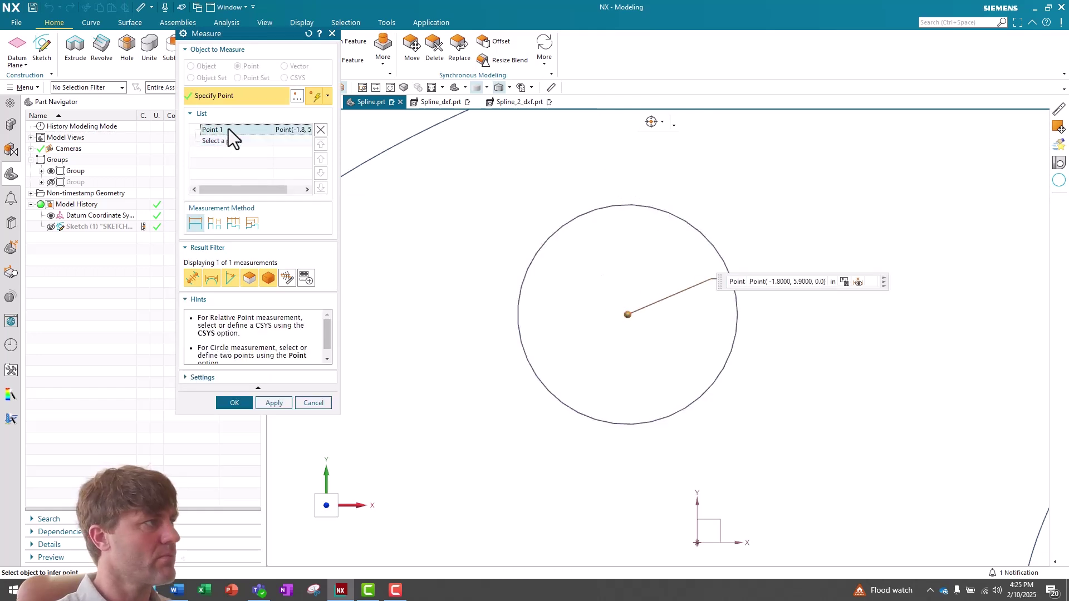
{"action": "left_click", "coordinate": [320, 130]}
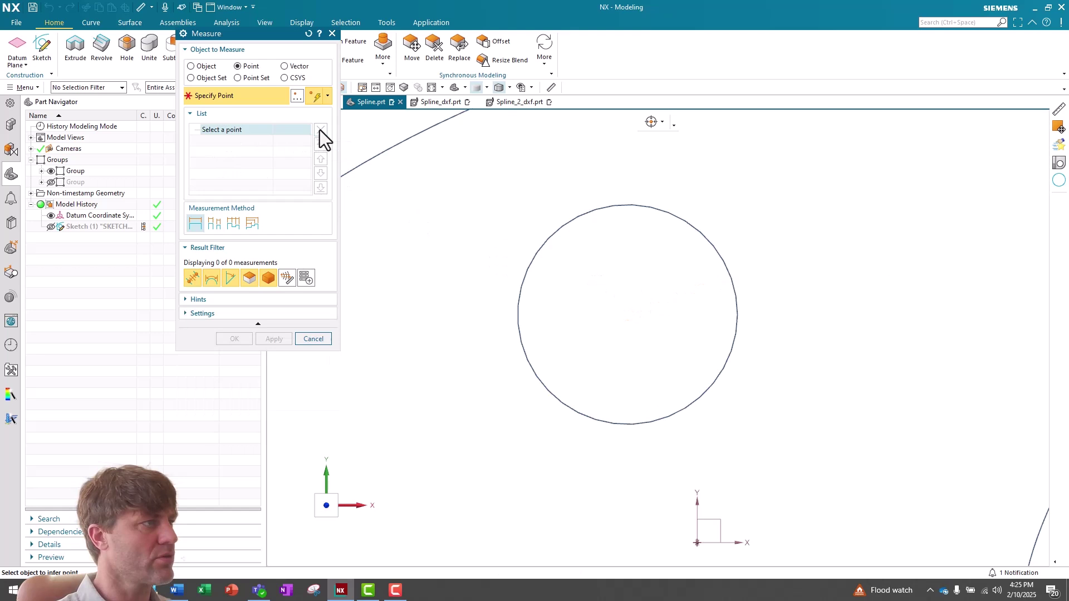
Measure the circle as an object and show its diameter, 5.6805 in, instead of radius
{"action": "left_click", "coordinate": [191, 65]}
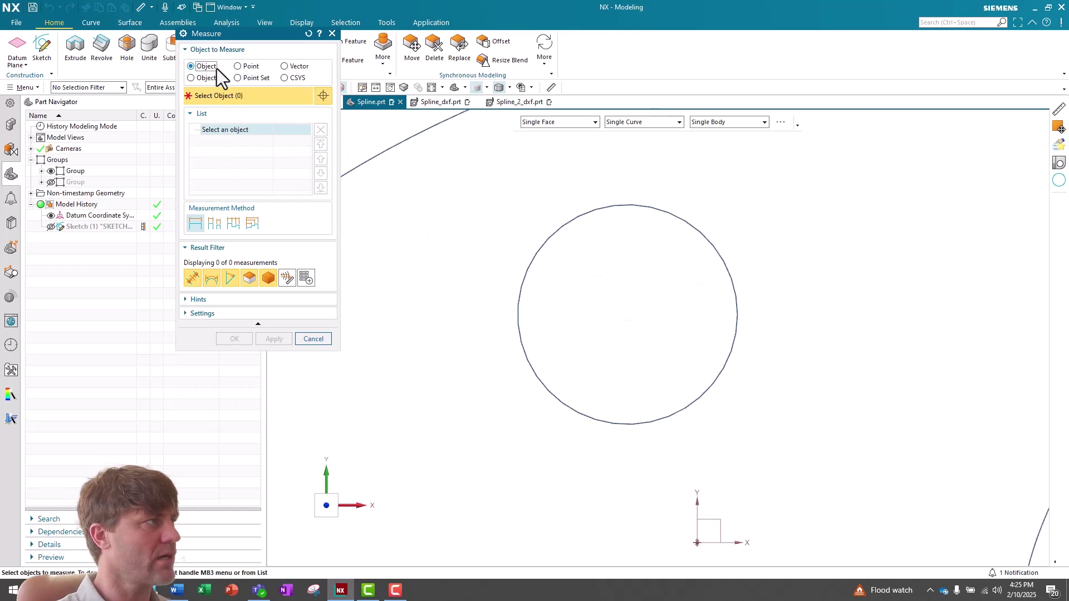
{"action": "left_click", "coordinate": [720, 251]}
{"action": "left_click", "coordinate": [796, 314]}
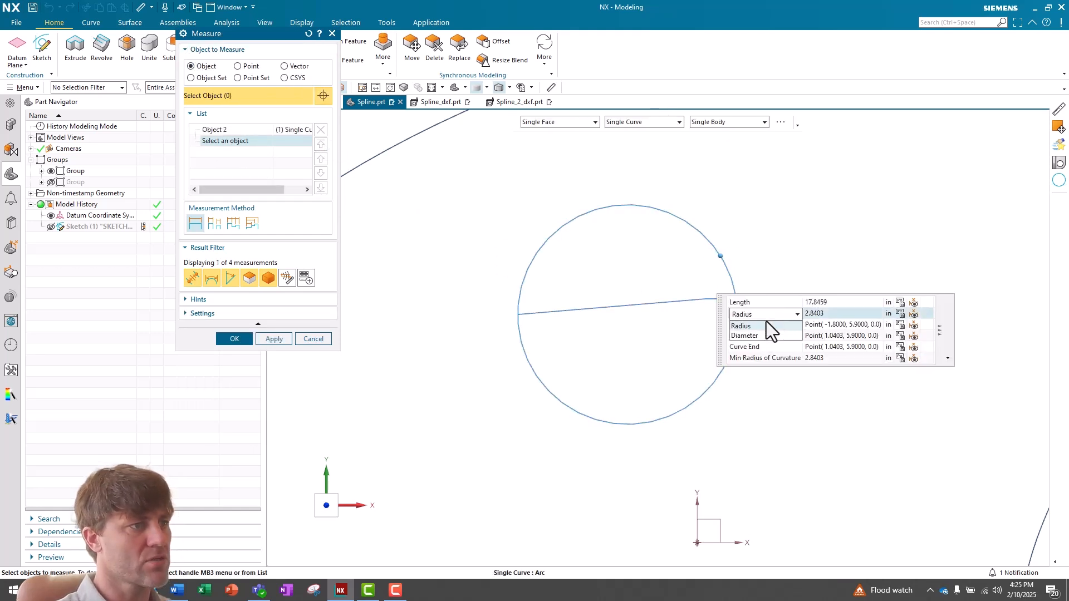
{"action": "left_click", "coordinate": [756, 333]}
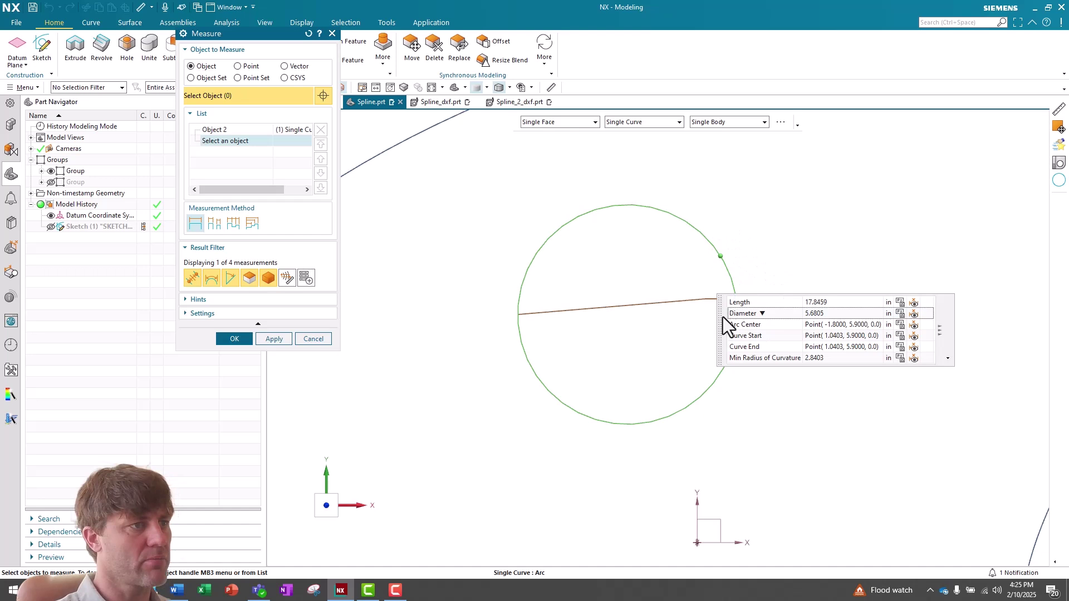
{"action": "left_click", "coordinate": [314, 338]}
{"action": "key", "text": "ctrl+f"}
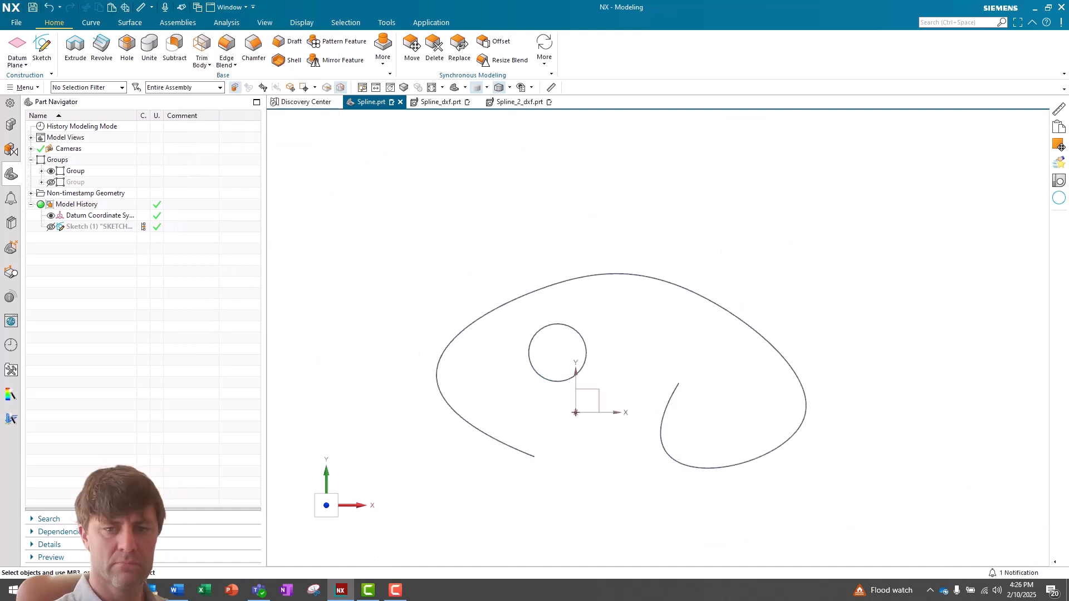